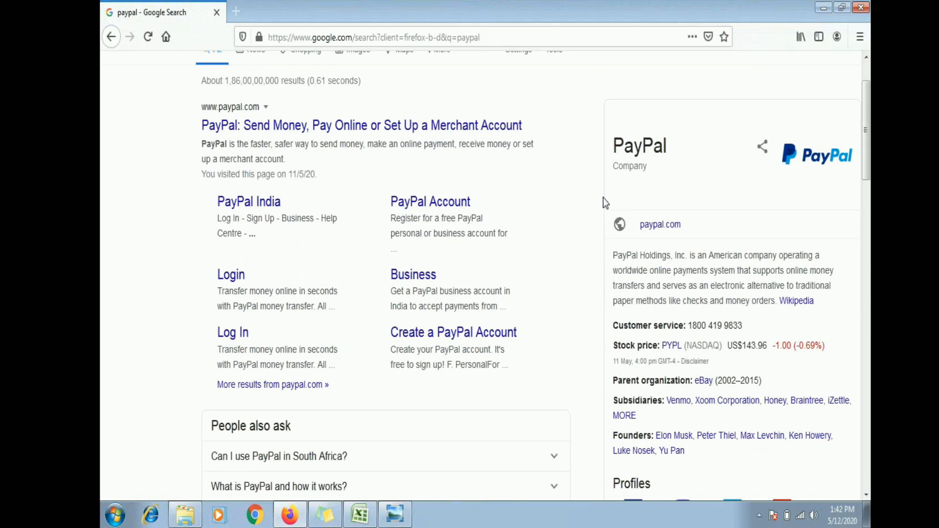
With the 'paypal' Google results showing, bring up the Start menu's program list
key(super)
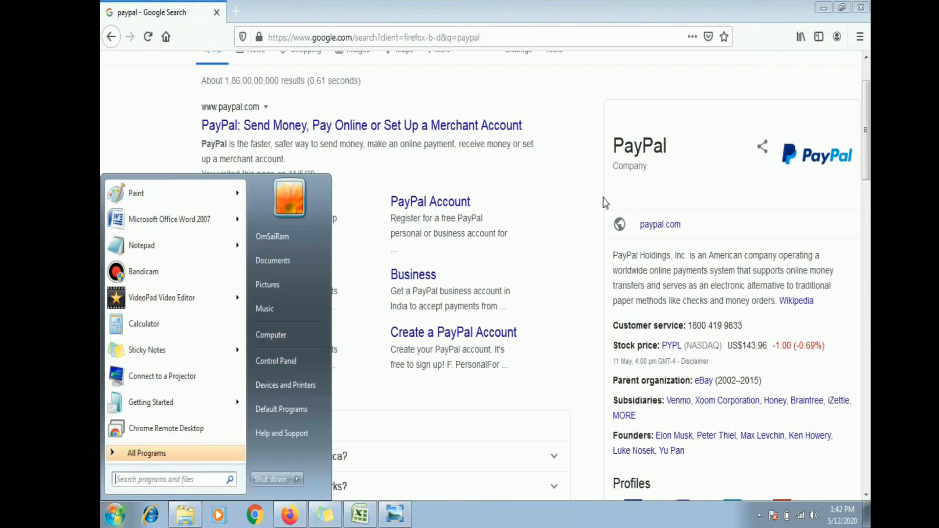
Create a new, enlarged sticky note starting with 'Proof of Address: Driving Lic'
key(super)
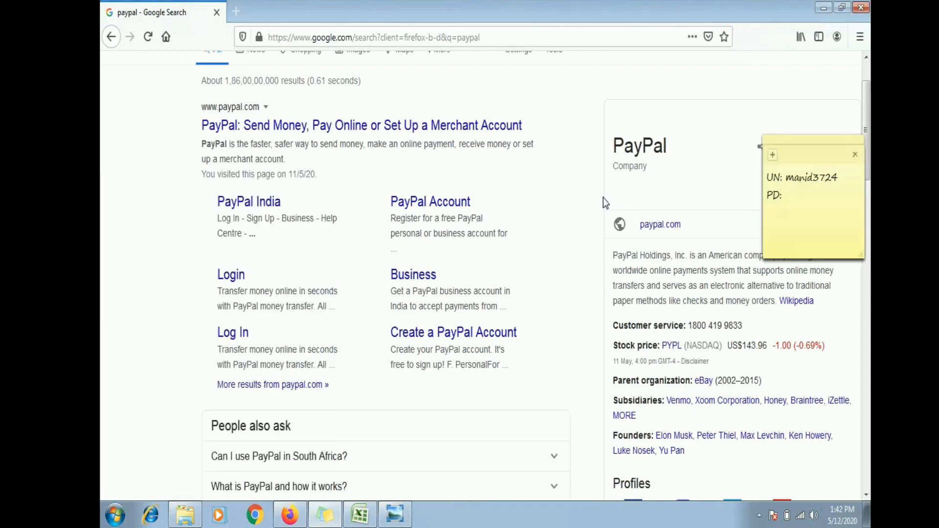
key(ctrl+n)
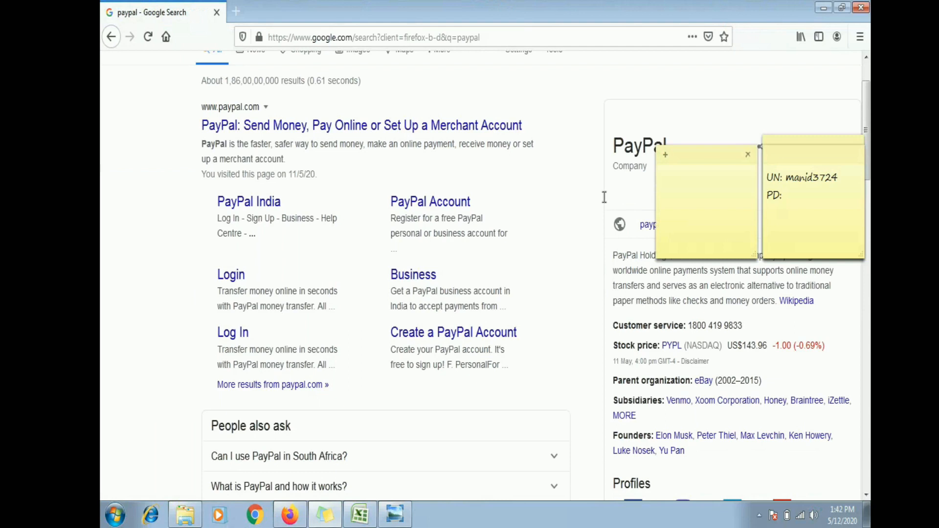
drag(656, 259, 264, 419)
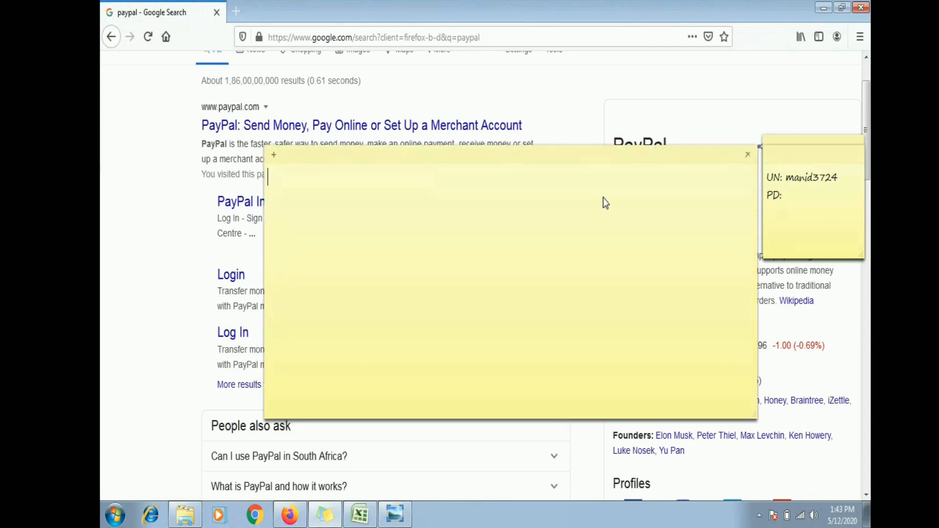
text(Proof of Address:)
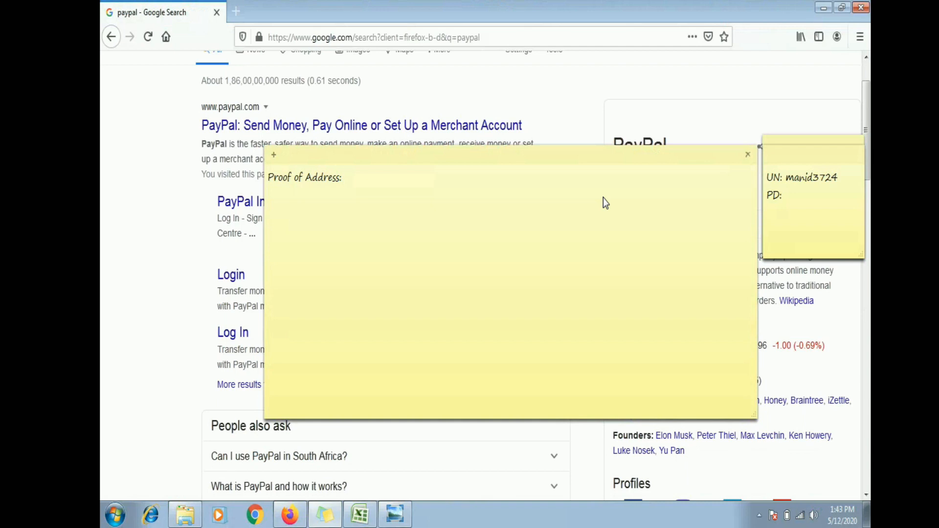
text( Driving Lic)
key(Return)
Add the note lines 'Proof of Identity: PAN' and 'Proof of BANK: CAN Che'
text(Proof Od)
key(BackSpace)
key(BackSpace)
text(of I)
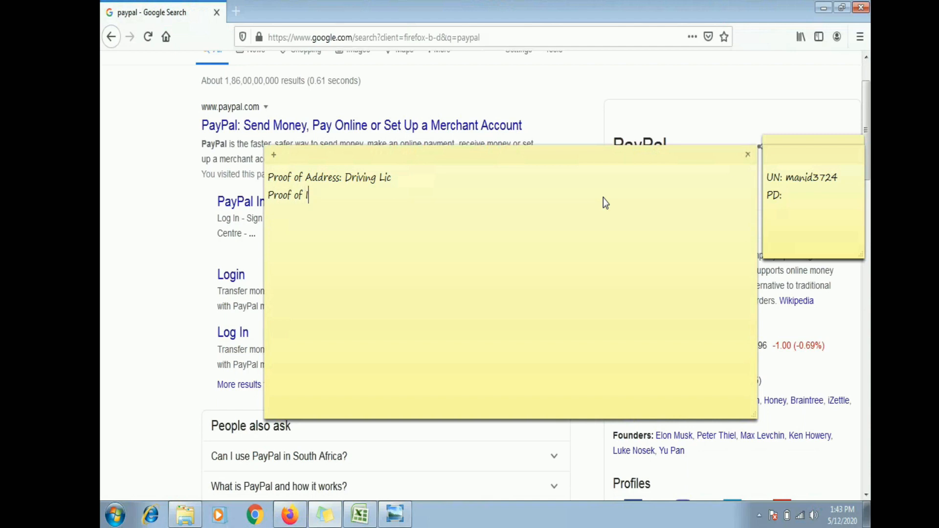
text(dentity: PAN)
key(Return)
text(Proof of BANK:)
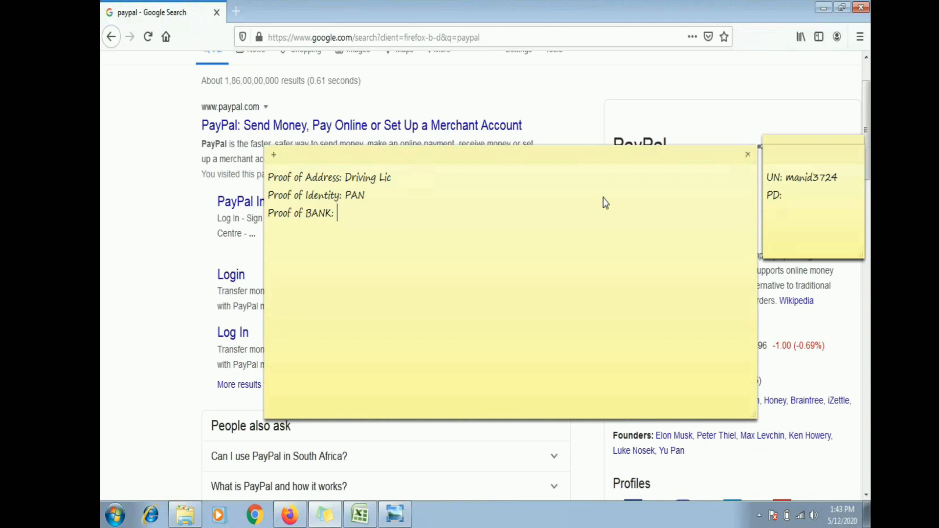
text(ca)
key(BackSpace)
key(BackSpace)
text(CAN Che)
key(shift+Left)
key(shift+Left)
key(shift+Left)
key(shift+Left)
key(shift+Left)
key(shift+Left)
key(shift+Left)
key(shift+Left)
key(shift+Left)
key(shift+Left)
key(shift+Left)
key(shift+Left)
key(shift+Left)
key(shift+Left)
key(shift+Left)
key(shift+Left)
key(shift+Left)
key(shift+Left)
key(shift+Left)
key(shift+Left)
key(shift+Left)
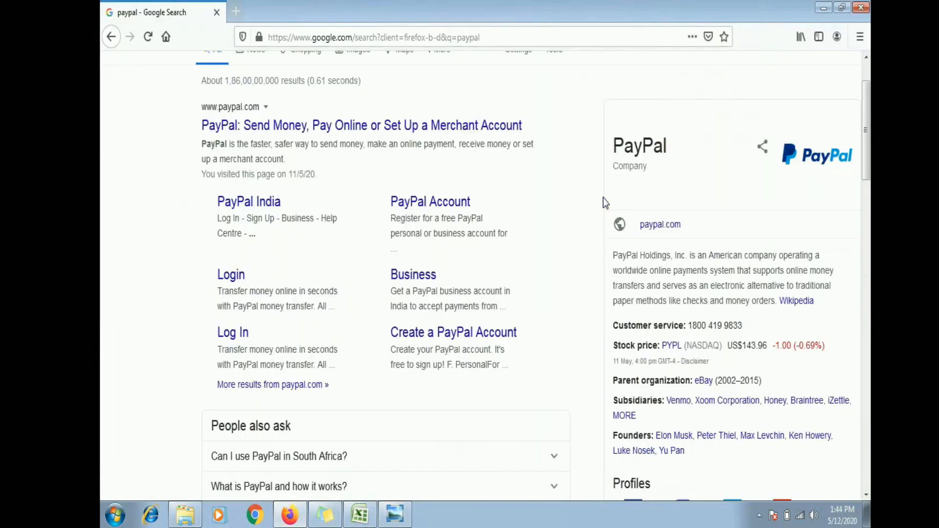
Open the official PayPal result and scroll through the Business Account merchant page
scroll(603, 198, up, 3)
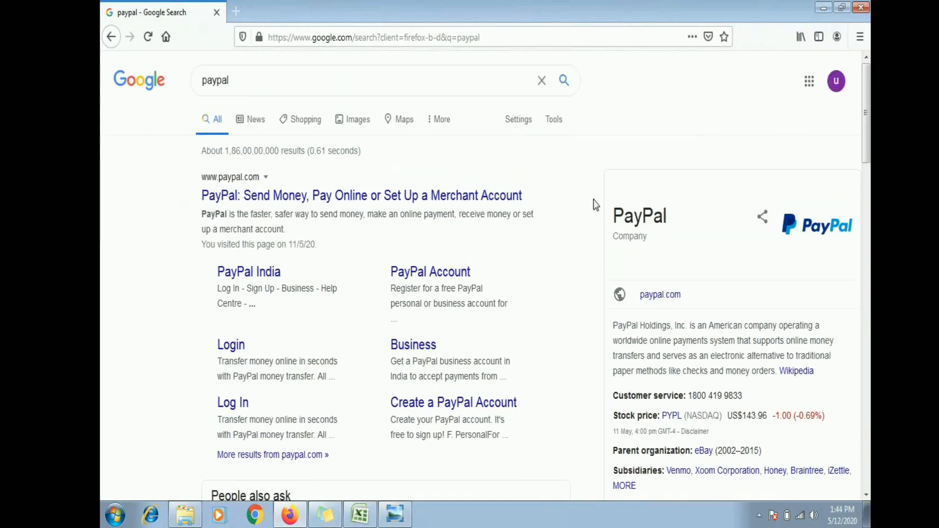
click(447, 198)
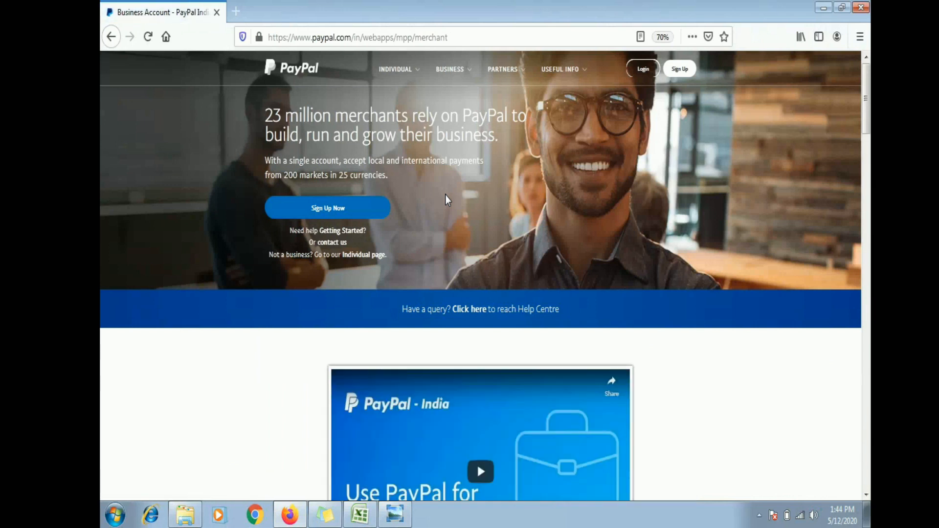
scroll(445, 195, down, 15)
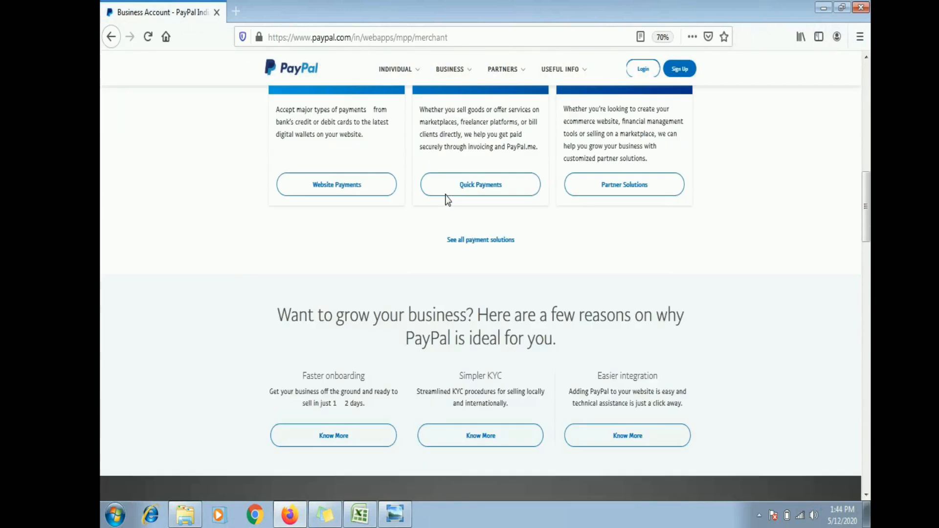
scroll(445, 195, down, 15)
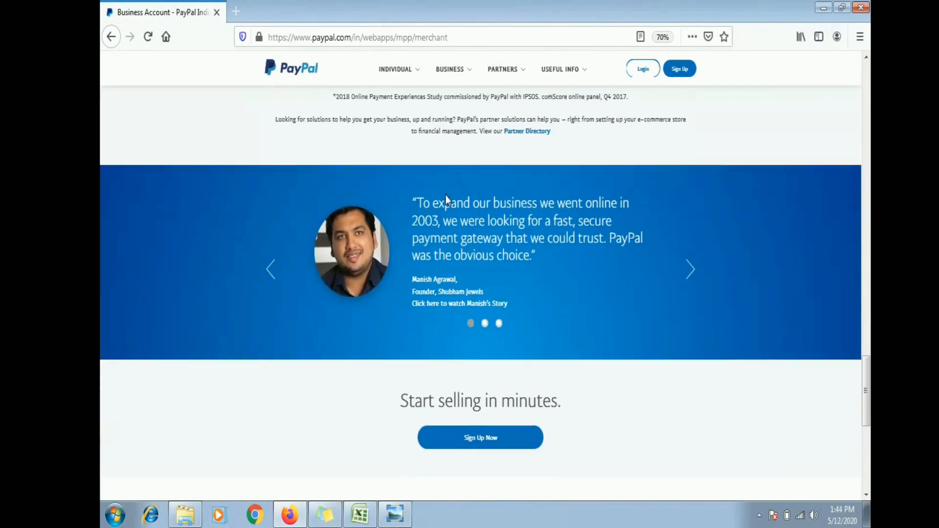
scroll(445, 195, up, 20)
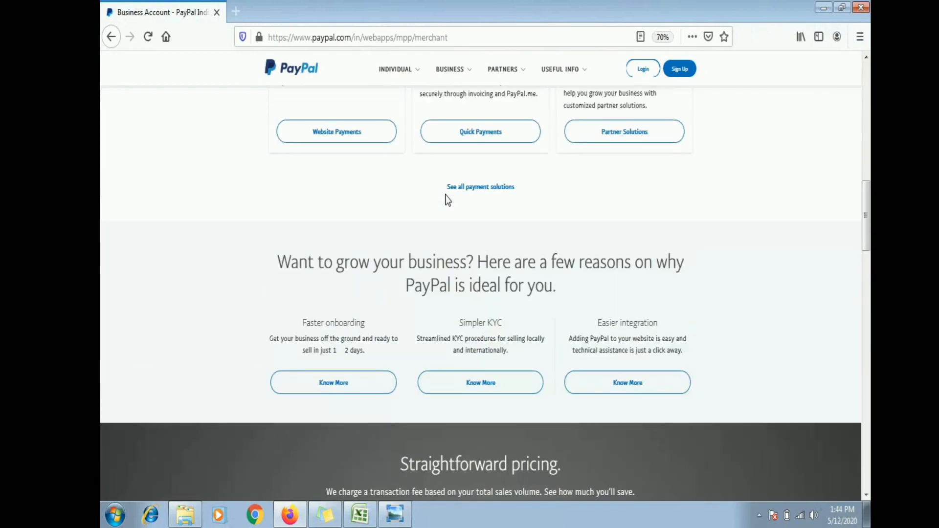
scroll(447, 199, up, 4)
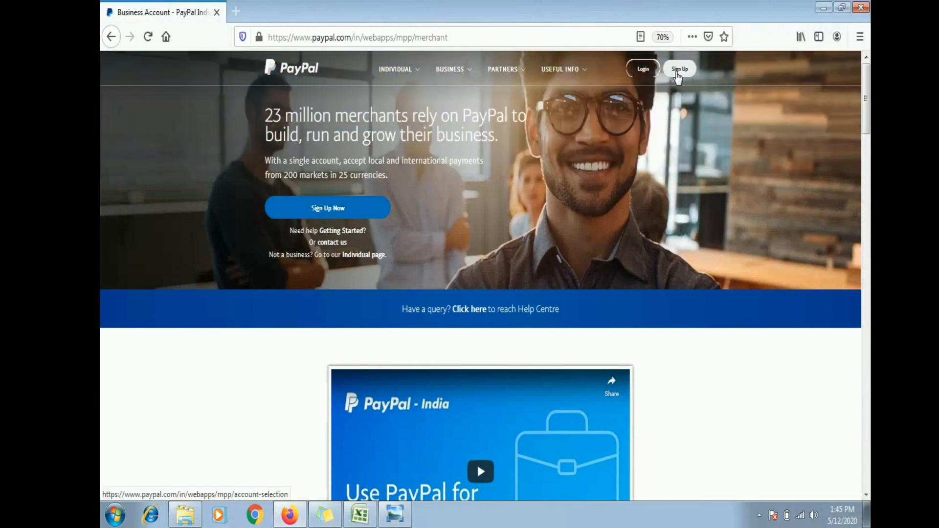
Start PayPal sign-up and choose a Business Account
click(678, 75)
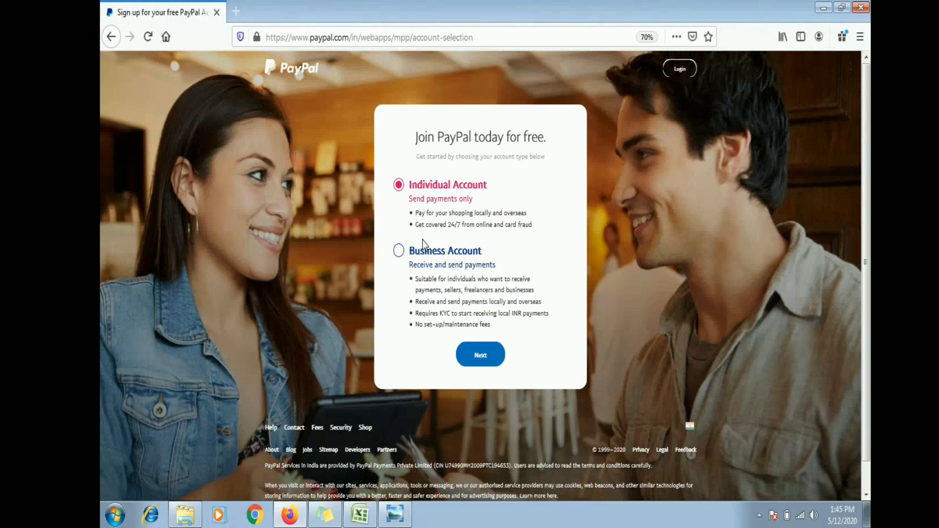
click(412, 255)
click(480, 352)
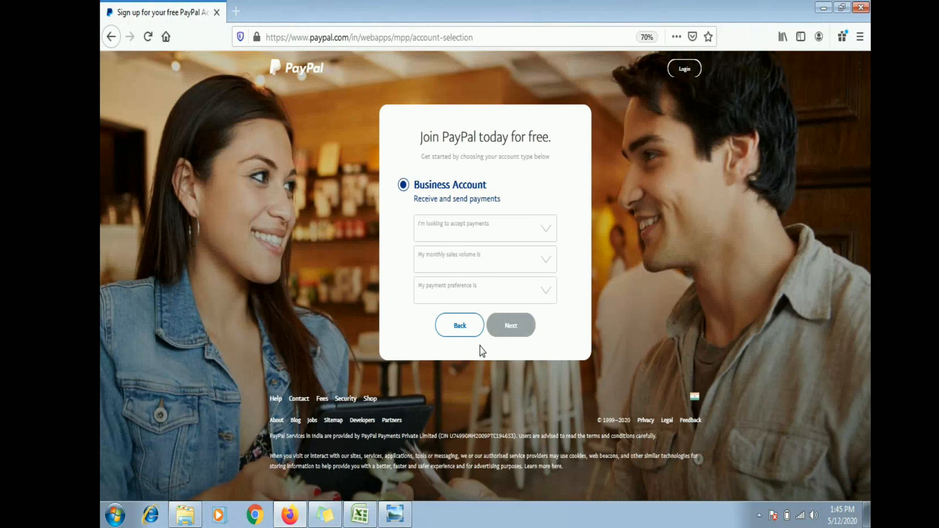
Choose marketplaces/freelancer platforms, under INR 5 Lacs monthly, both INR and foreign currency, and continue
click(499, 233)
click(498, 234)
click(488, 232)
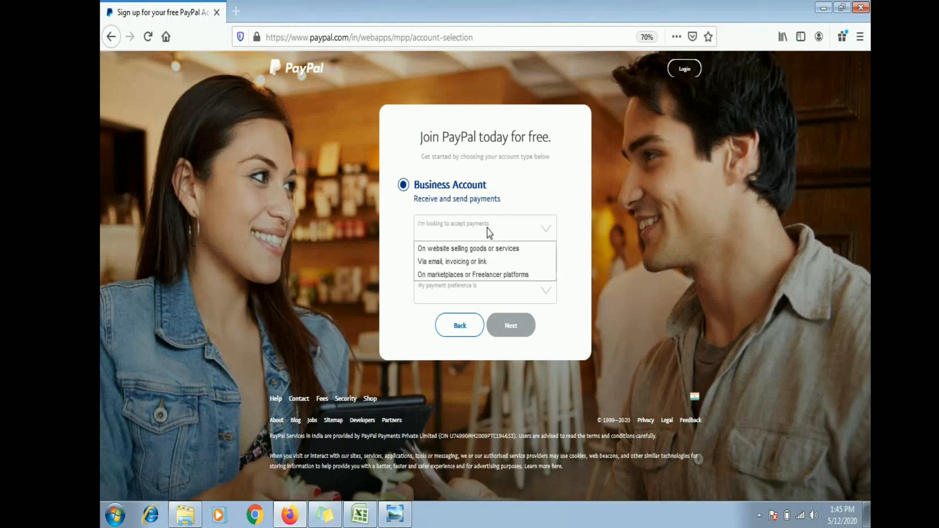
click(474, 276)
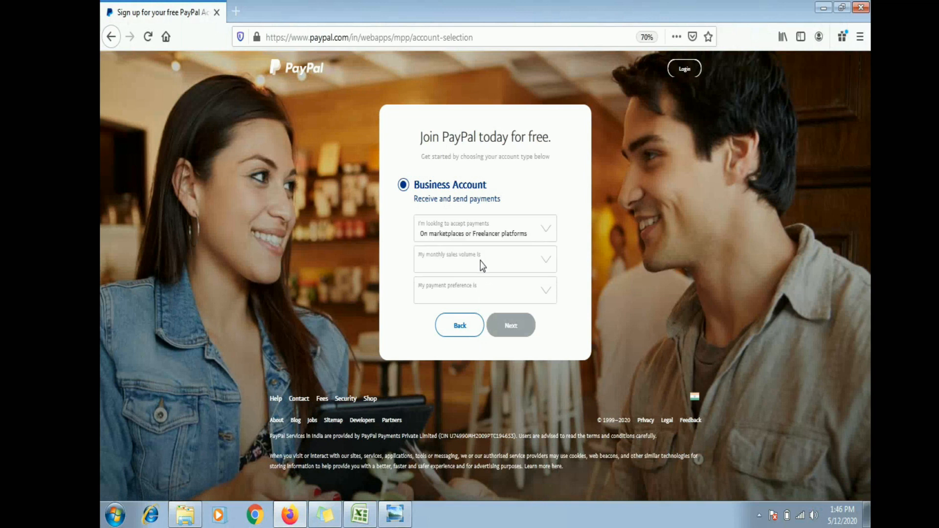
click(483, 265)
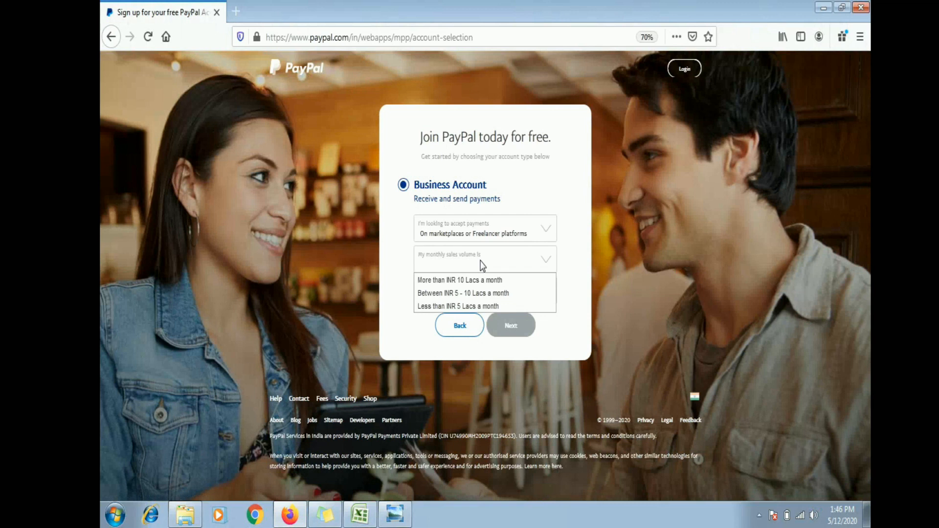
click(474, 307)
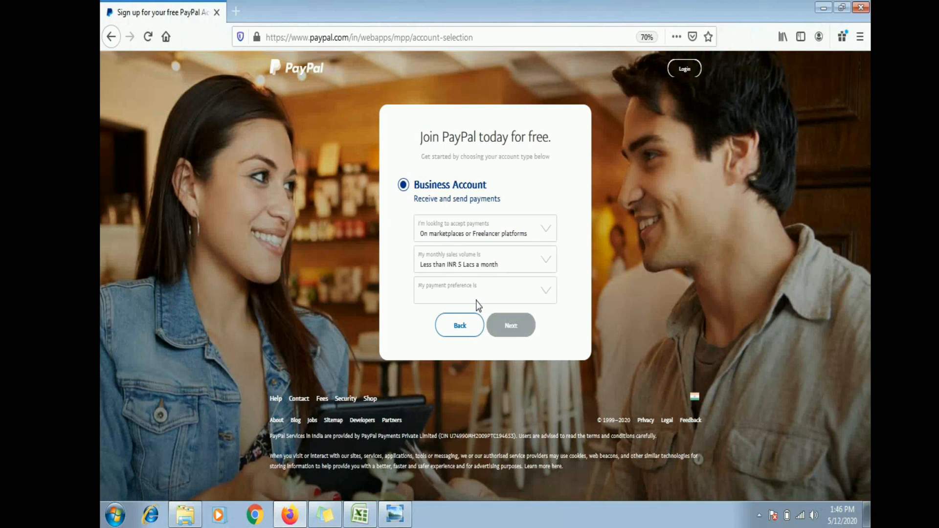
click(477, 301)
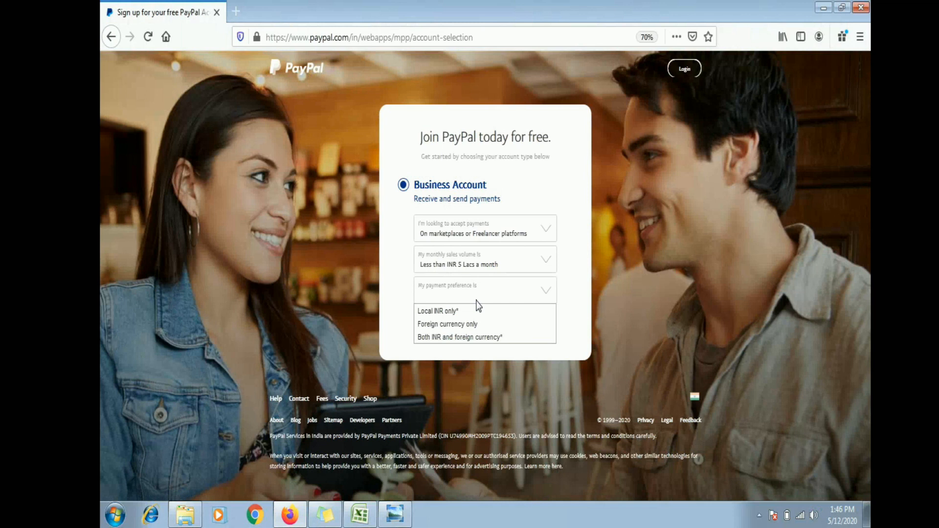
click(484, 337)
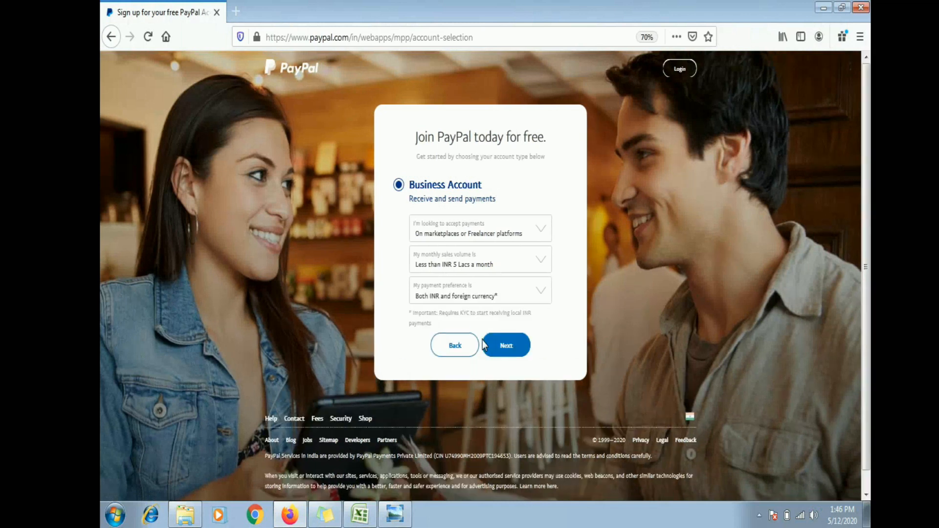
click(514, 350)
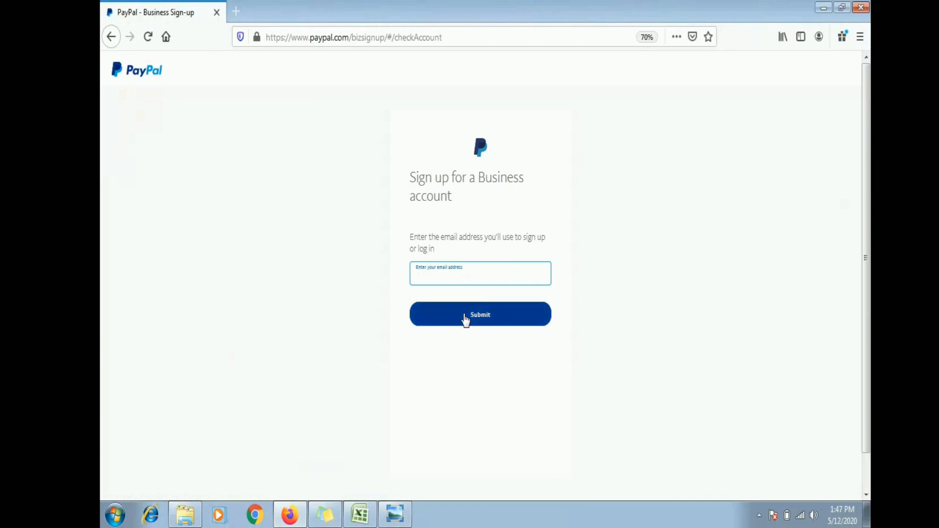
Open gmail.com in a new tab and switch to the other signed-in account's inbox
click(238, 12)
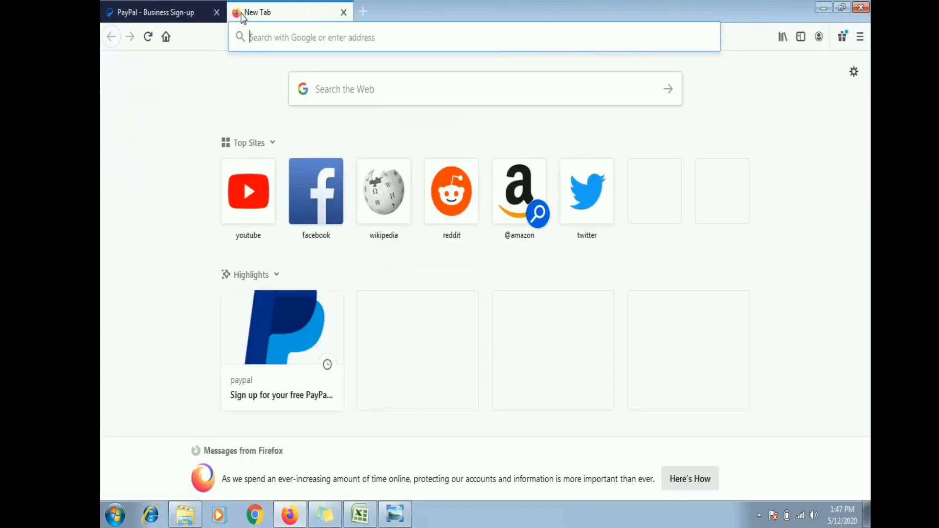
text(gmail.com)
key(Return)
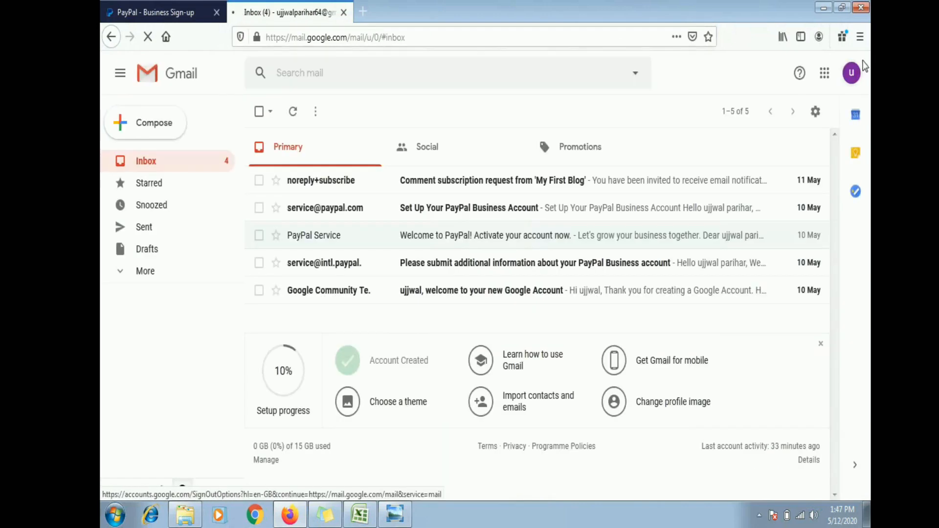
click(852, 73)
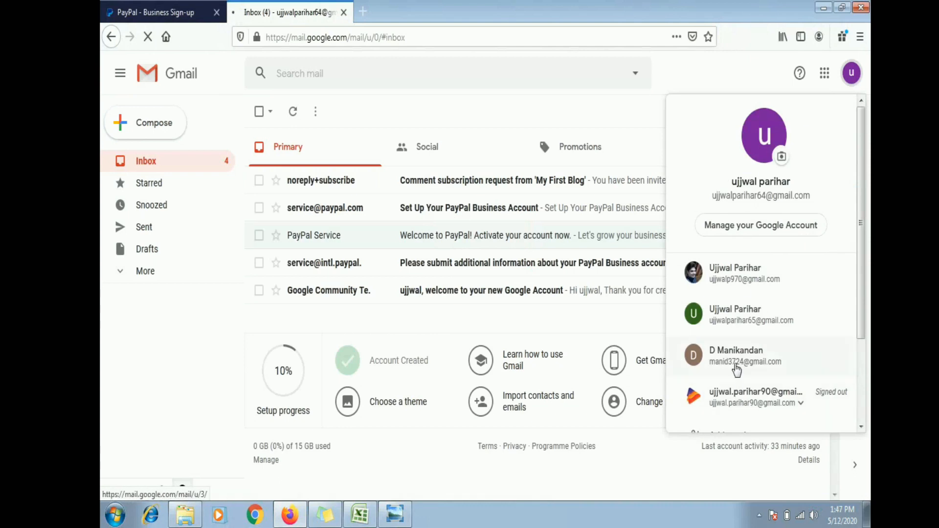
click(740, 371)
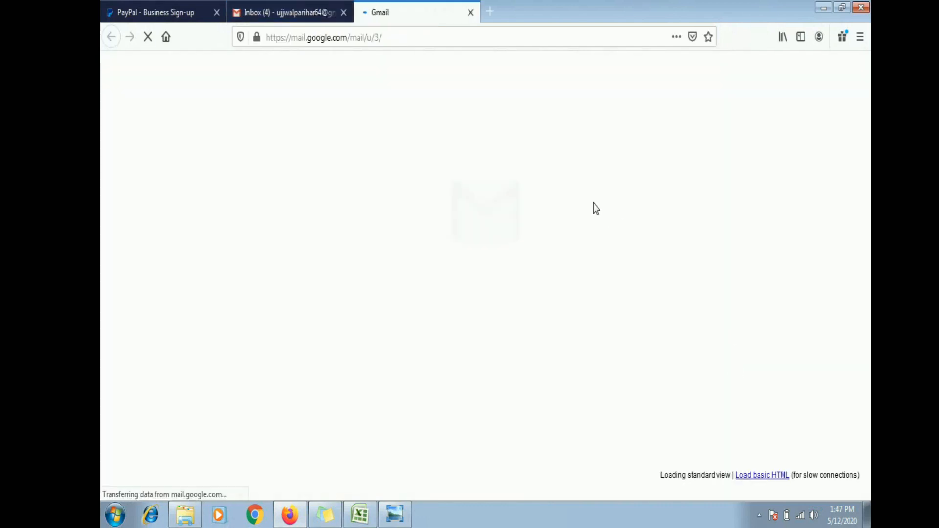
click(344, 13)
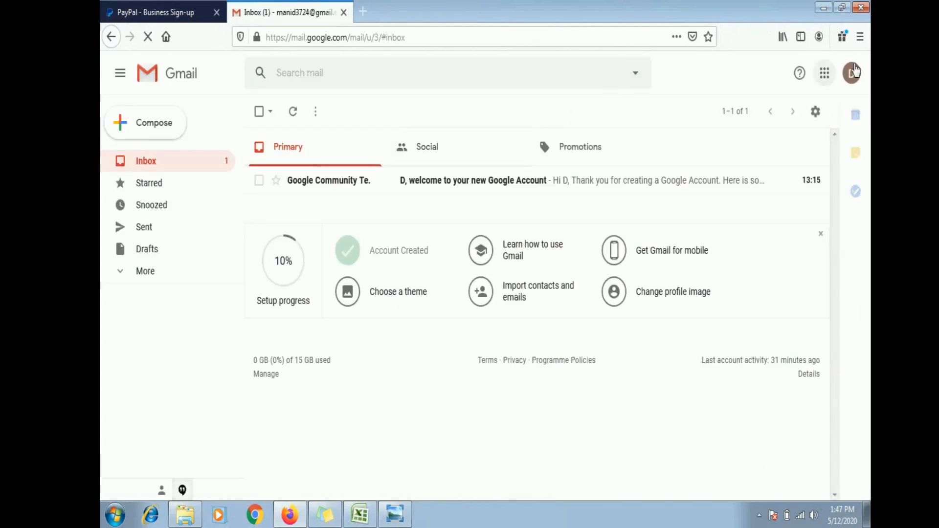
Select the account name and e-mail shown in the Google account details
click(852, 73)
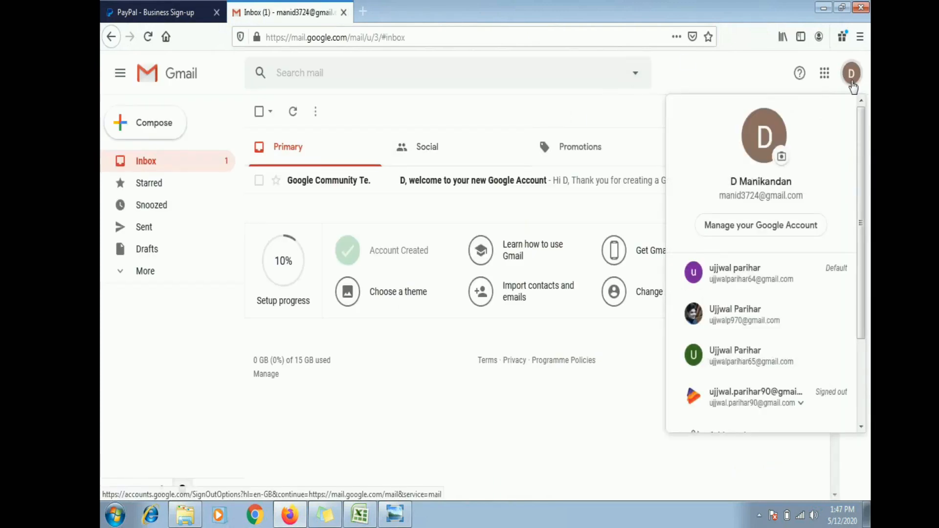
drag(730, 181, 807, 194)
click(807, 194)
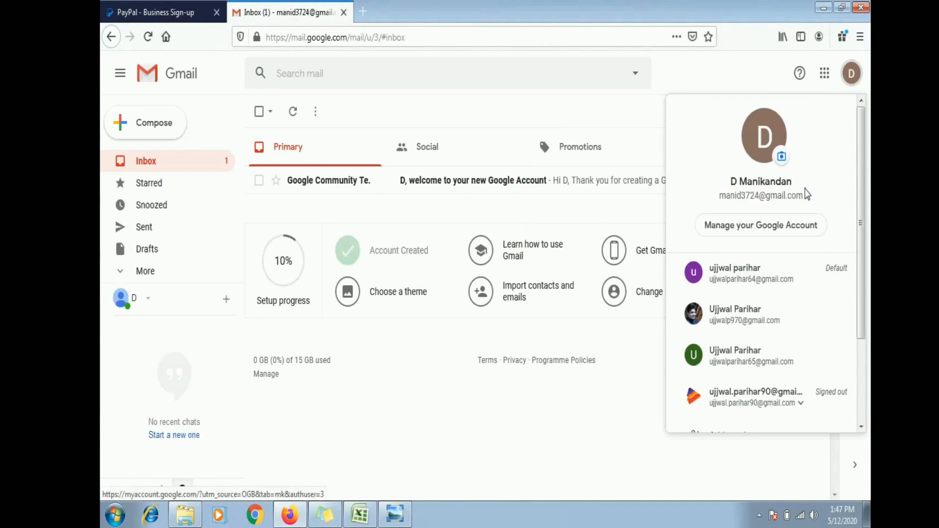
triple_click(805, 189)
click(806, 189)
triple_click(807, 189)
click(806, 188)
triple_click(806, 188)
click(806, 188)
triple_click(806, 189)
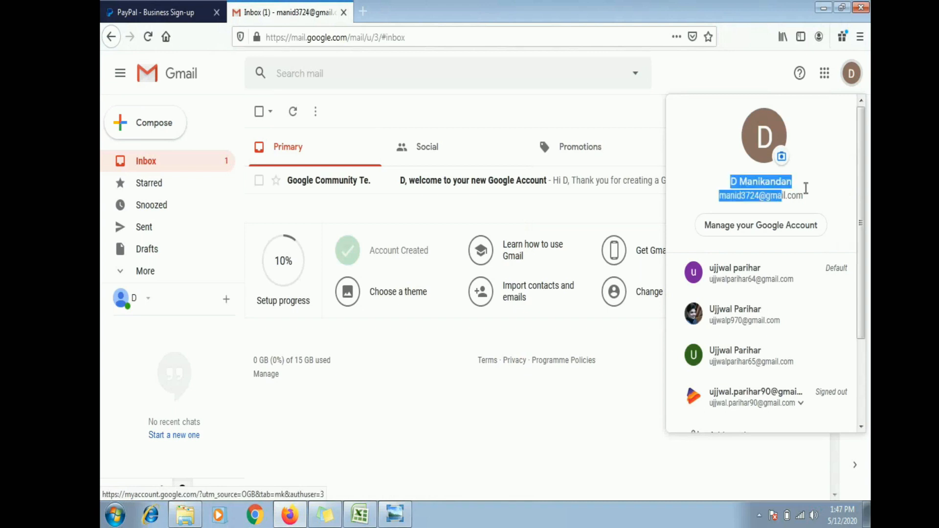
Copy the username from the small sticky note and return to the PayPal sign-up tab
key(alt+Tab)
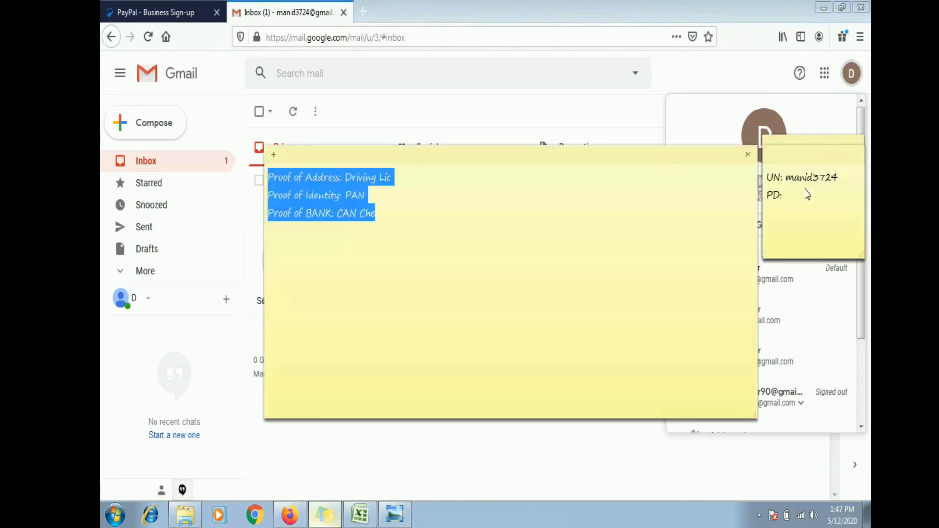
click(806, 188)
key(shift+Right)
key(shift+Right)
key(shift+Right)
key(shift+Right)
key(shift+Right)
key(shift+Right)
key(shift+Right)
key(shift+Right)
key(shift+Right)
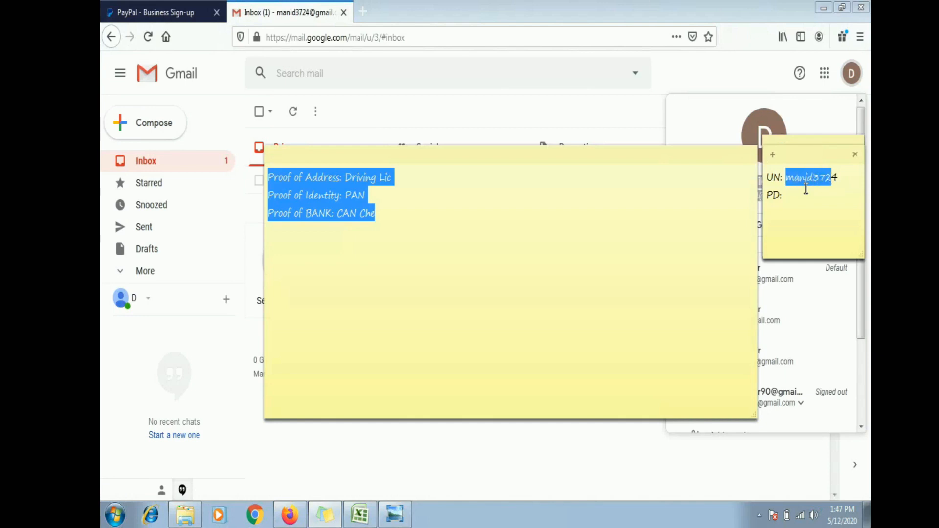
right_click(806, 189)
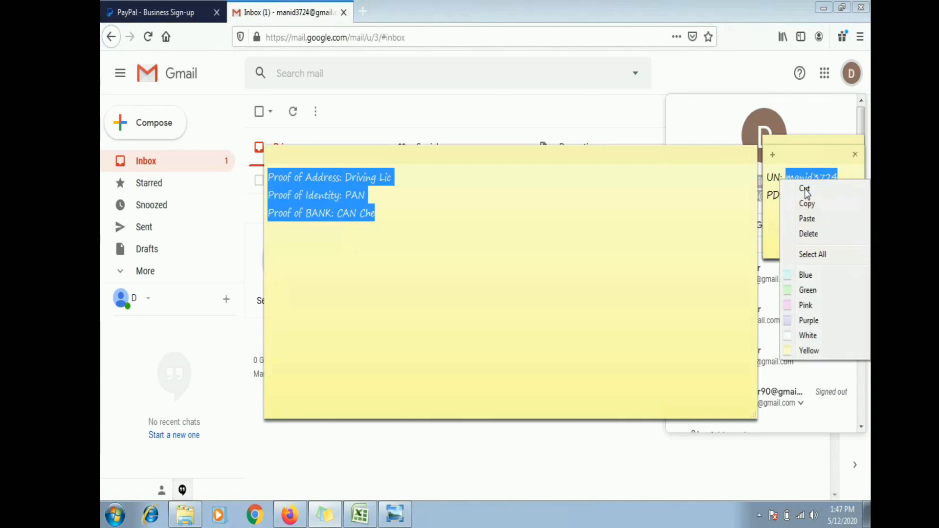
click(807, 197)
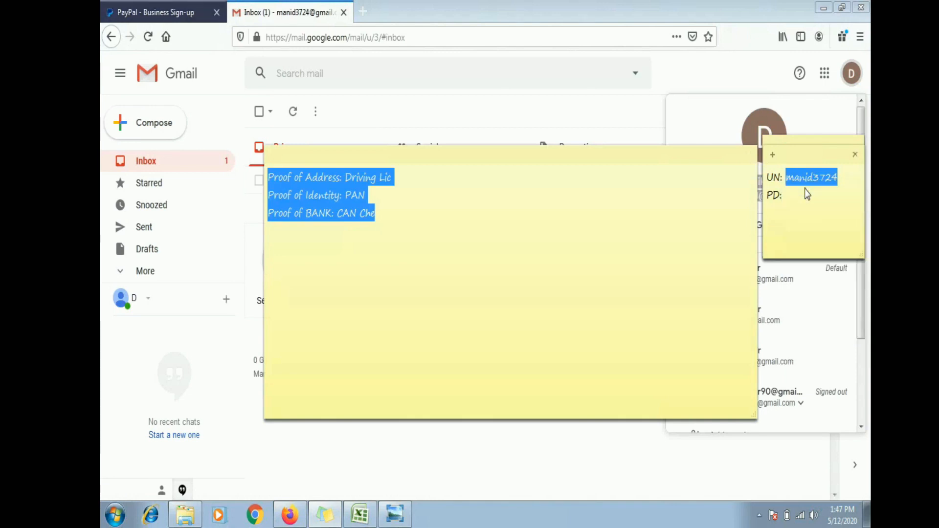
click(184, 10)
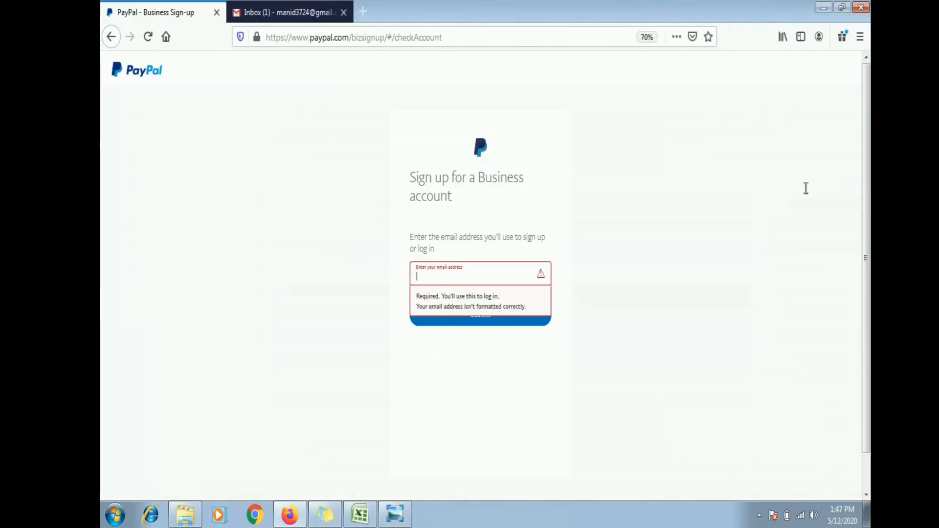
key(ctrl+v)
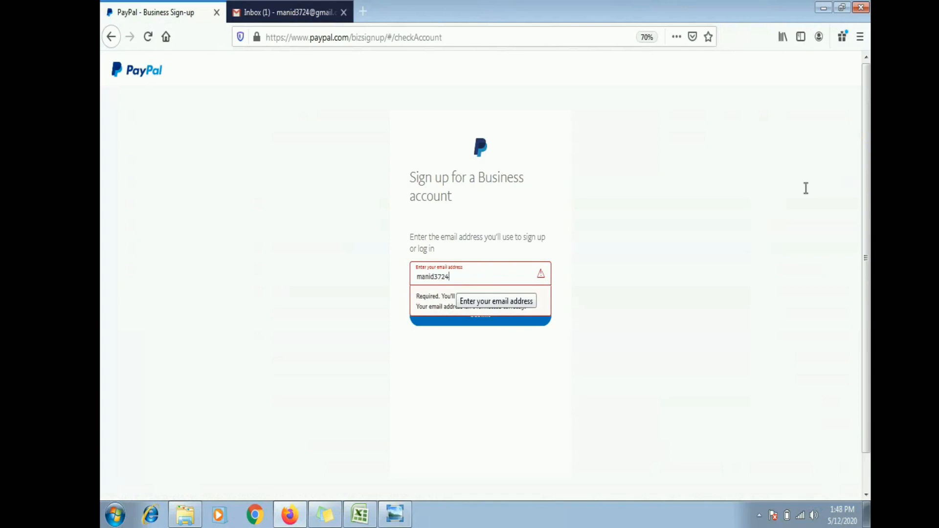
text(@gmail.com)
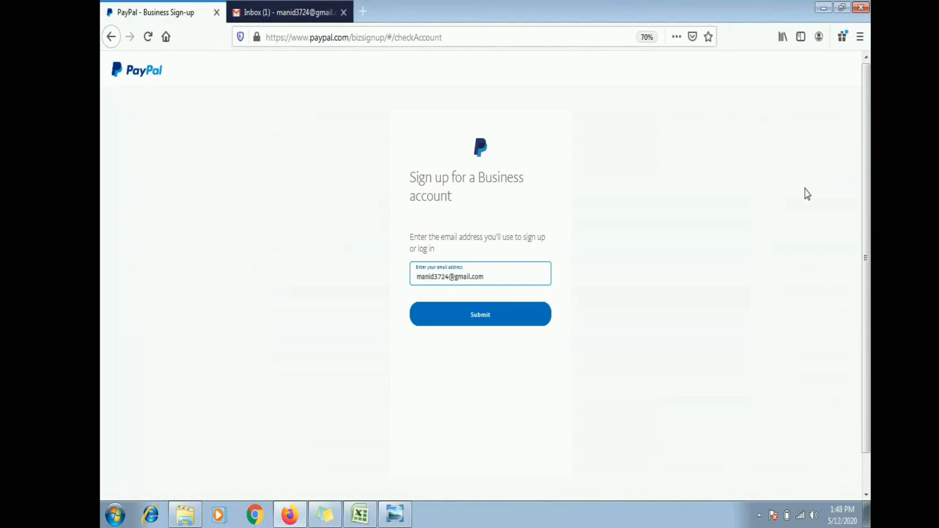
click(805, 189)
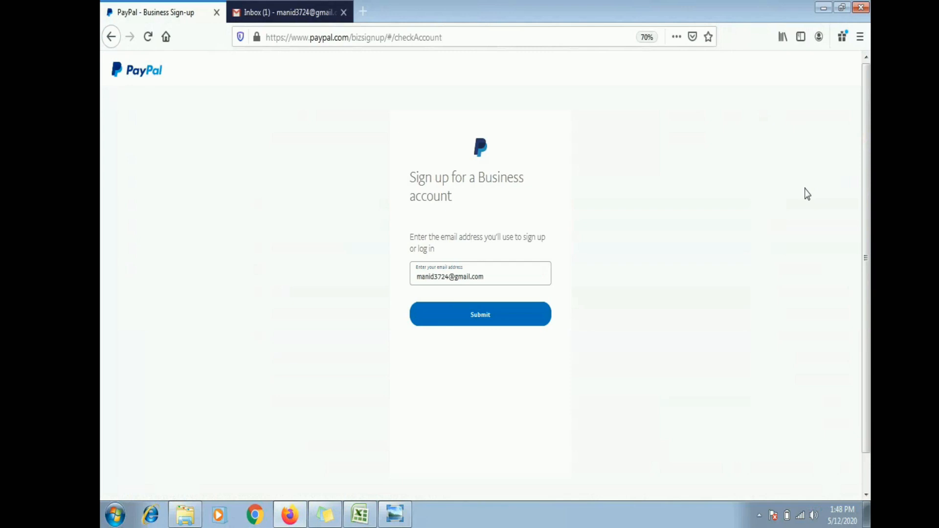
click(499, 308)
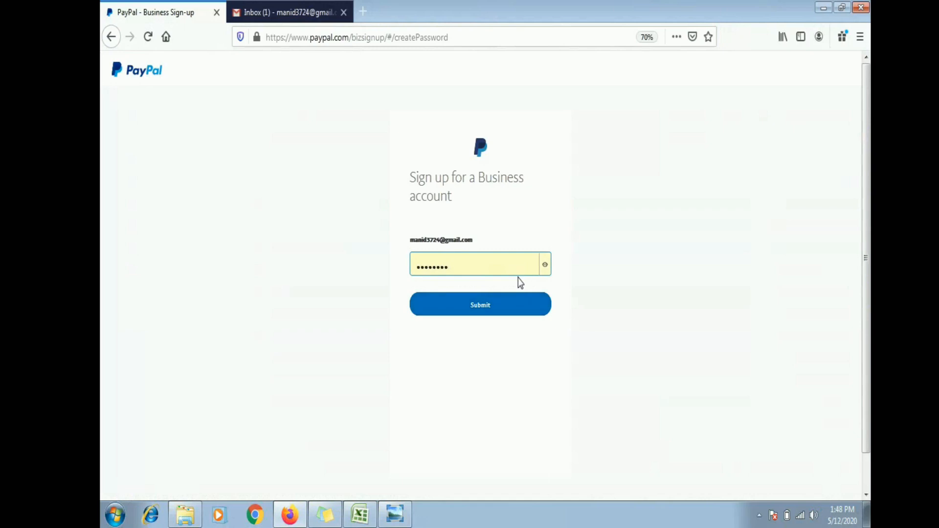
Replace the autofilled password with a new one and submit it
key(BackSpace)
key(BackSpace)
key(BackSpace)
key(BackSpace)
key(BackSpace)
key(BackSpace)
key(BackSpace)
key(BackSpace)
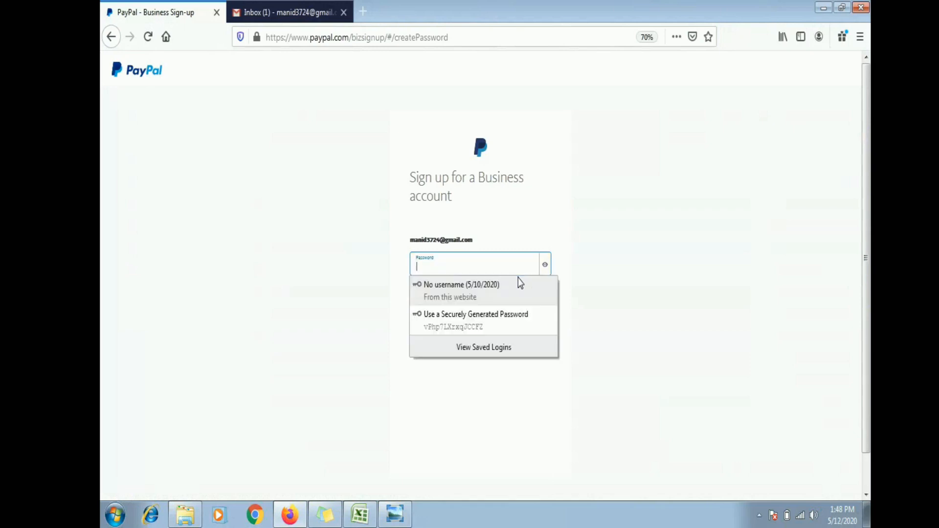
text(•••••••••)
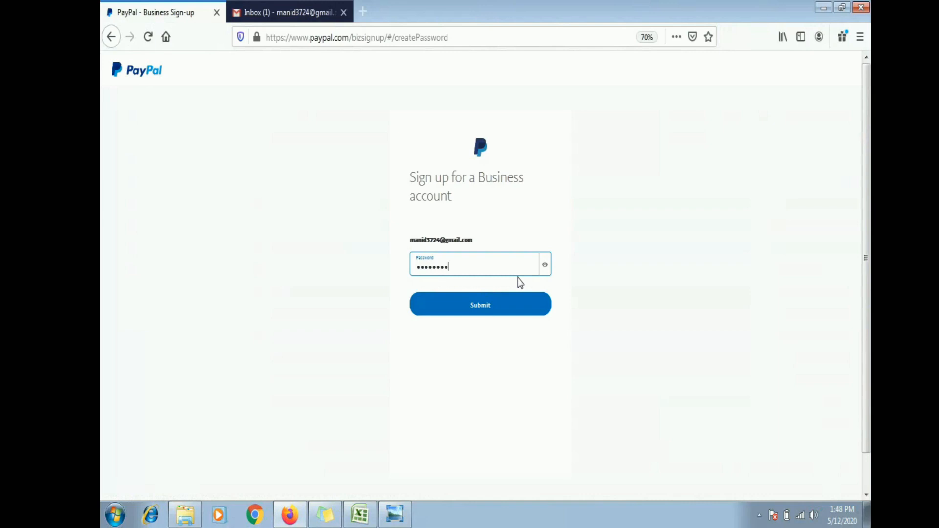
click(501, 310)
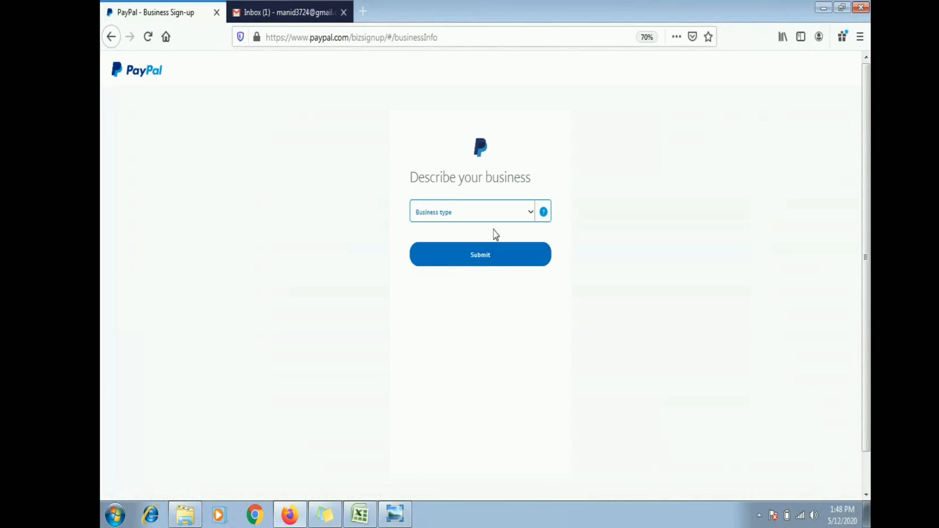
Set the business type to Individual and zoom the page in
click(491, 216)
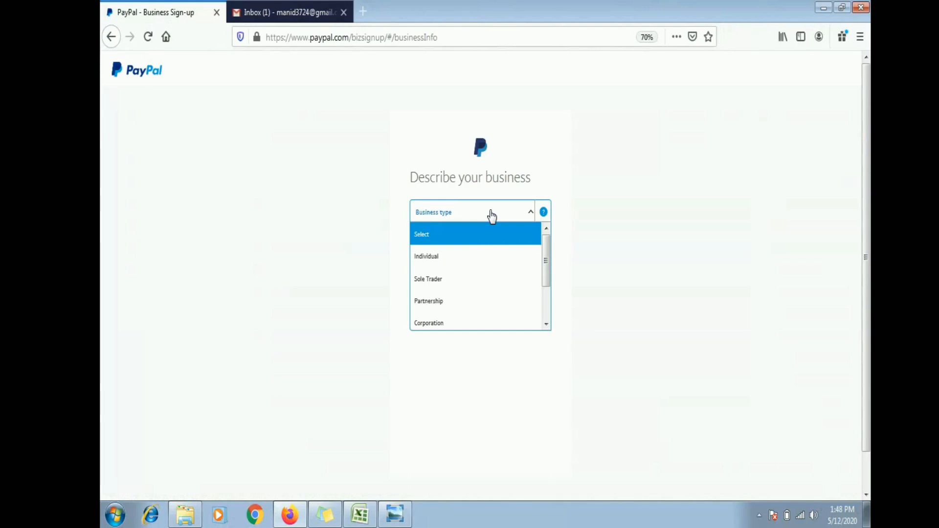
scroll(491, 215, down, 2)
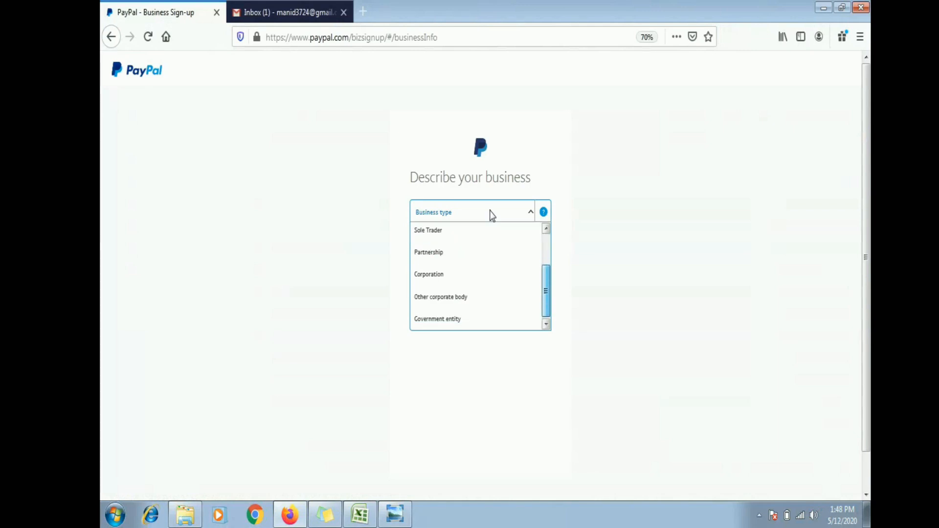
scroll(490, 211, up, 2)
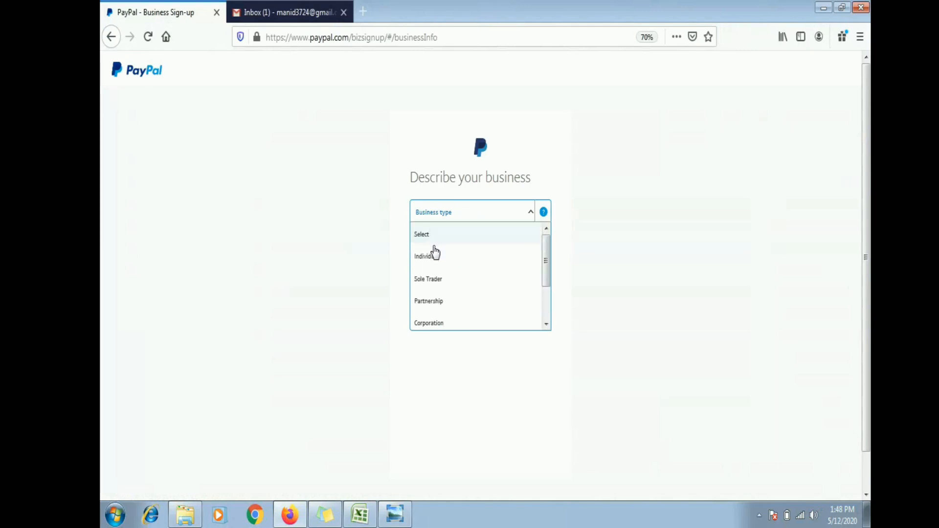
click(436, 266)
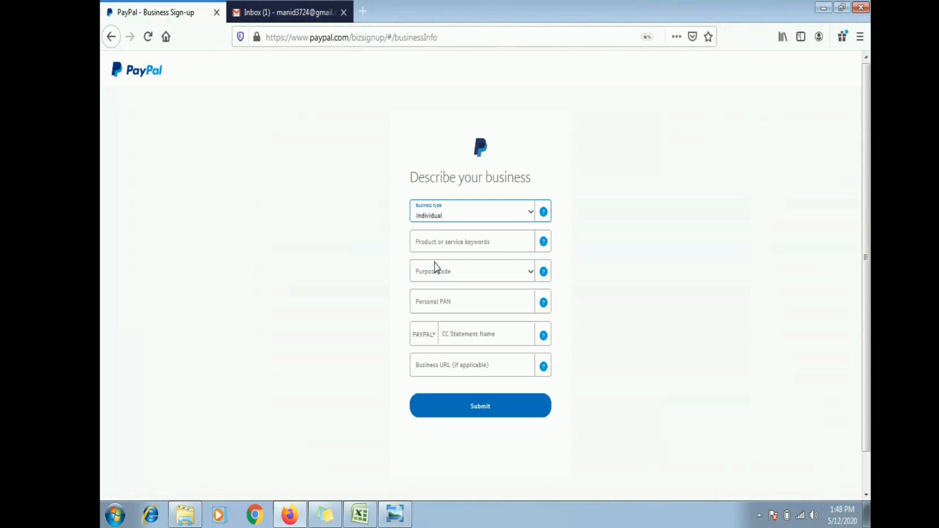
key(ctrl+plus)
key(ctrl+plus)
scroll(434, 263, down, 3)
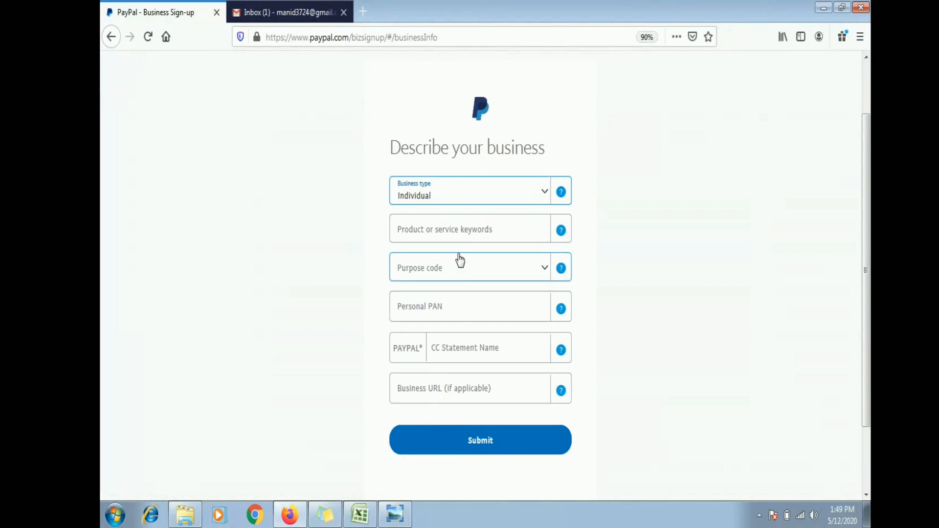
Enter 'misc' as the product keyword and pick Miscellaneous Personal Services
click(443, 232)
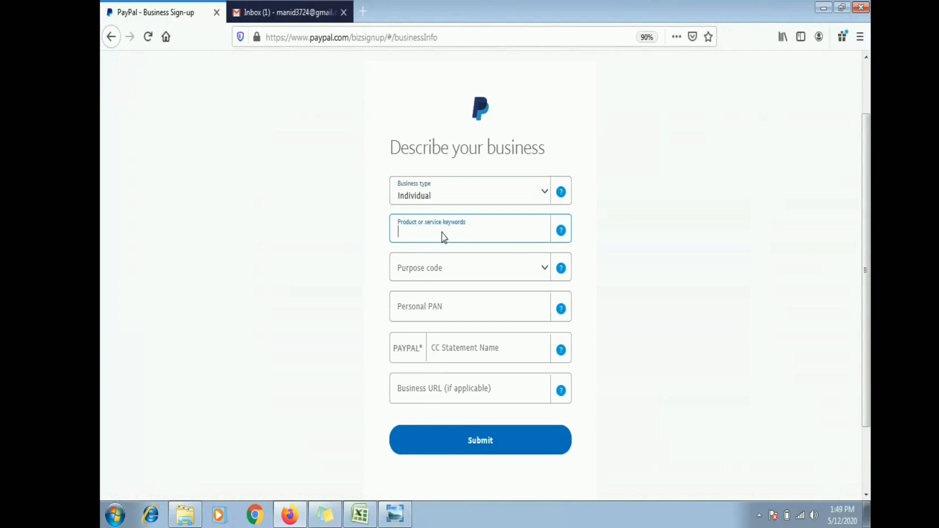
text(o)
key(BackSpace)
text(m)
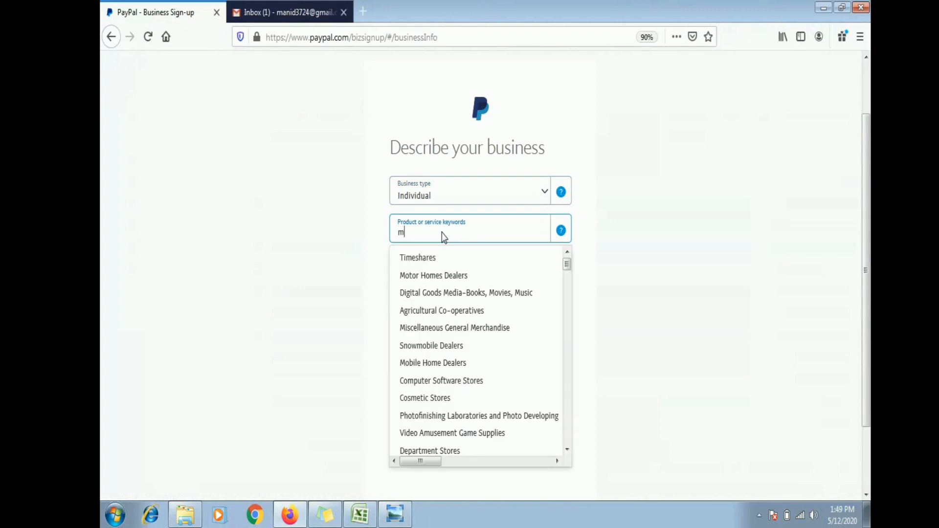
text(i)
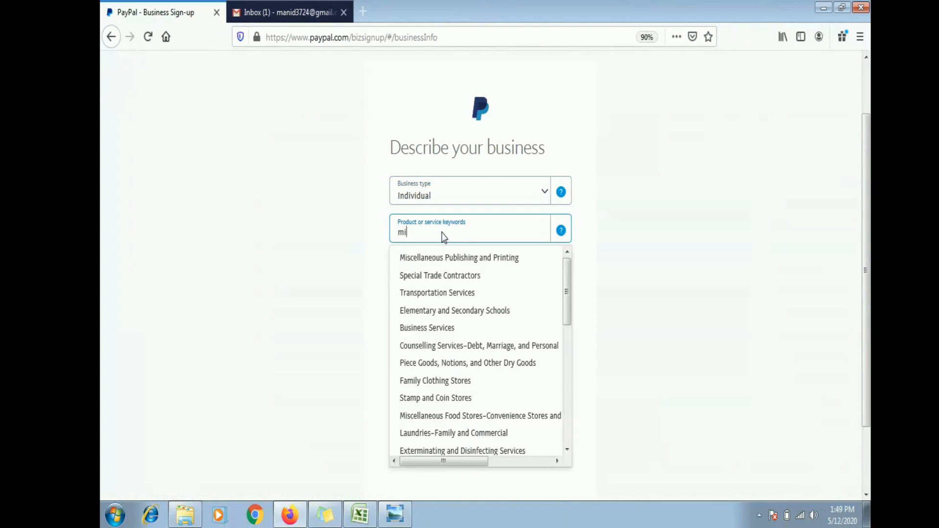
key(Down)
key(Down)
key(Down)
key(Down)
key(Down)
key(Down)
key(Down)
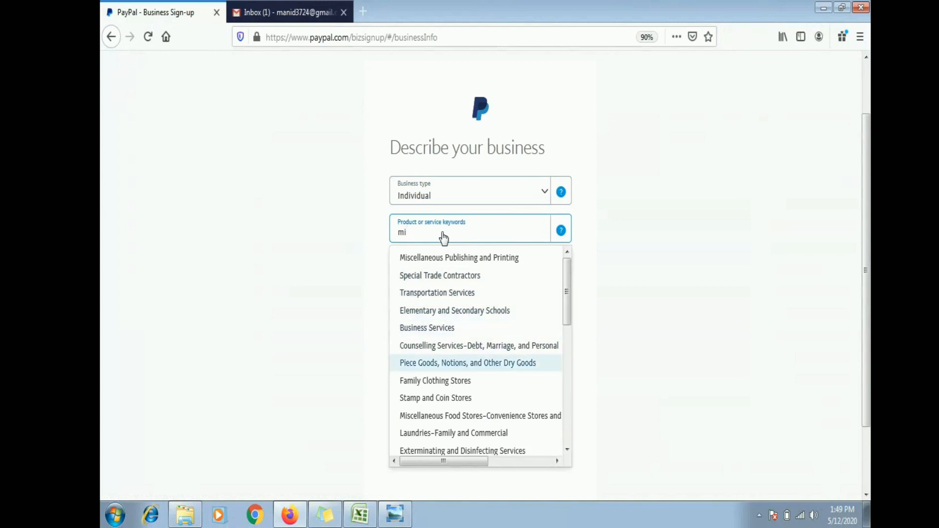
key(Up)
key(Up)
key(Up)
key(Up)
key(Up)
key(Up)
scroll(444, 238, down, 2)
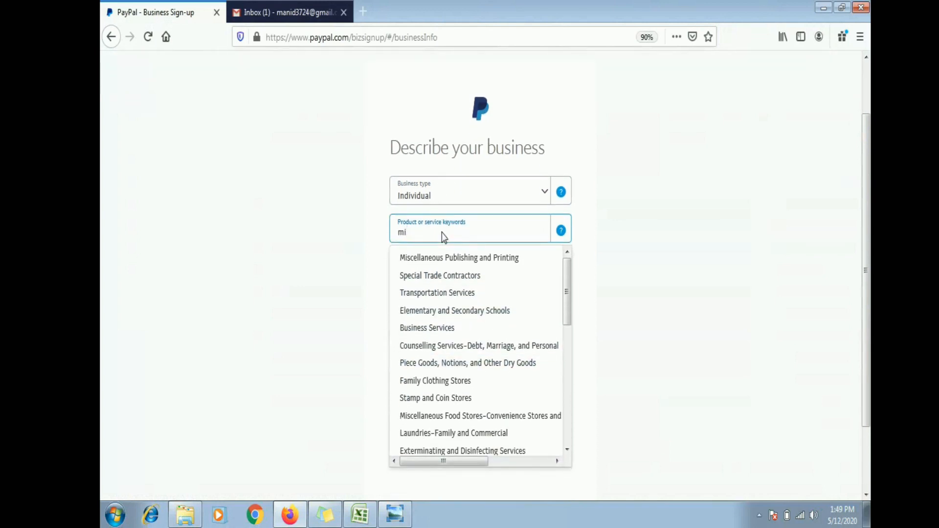
text(sc)
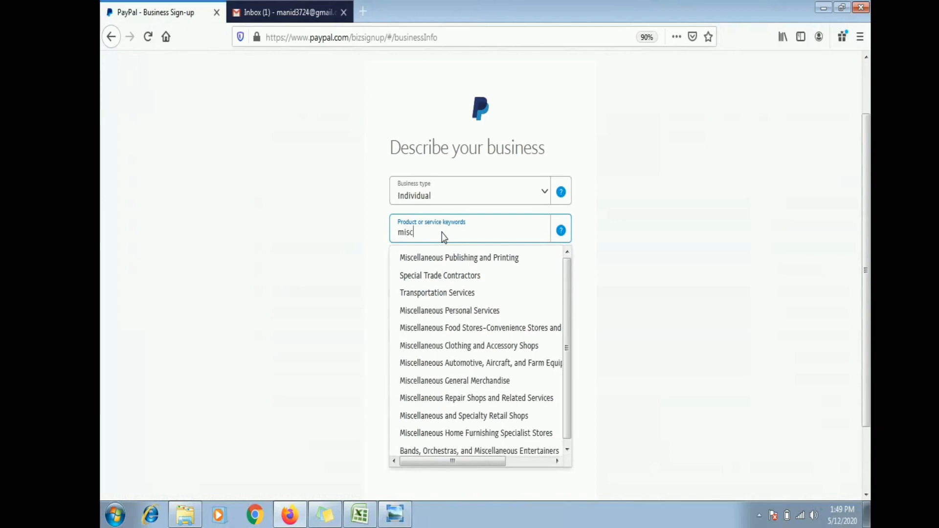
text(e)
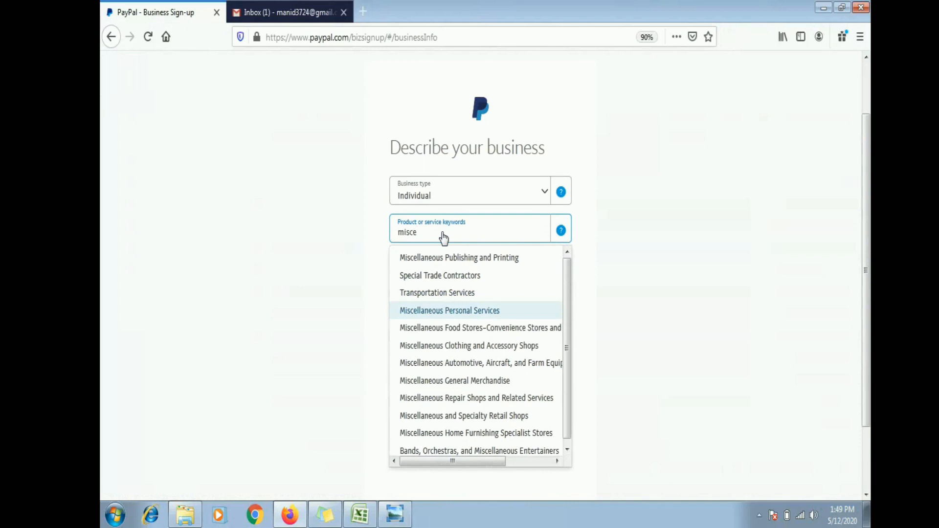
key(Return)
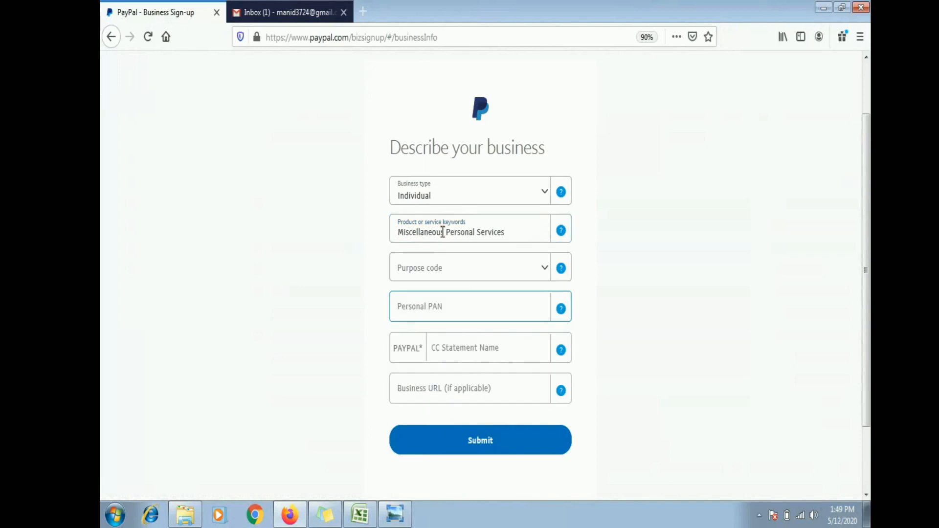
Choose purpose code P0806 – Other information services and move on to Personal PAN
click(446, 264)
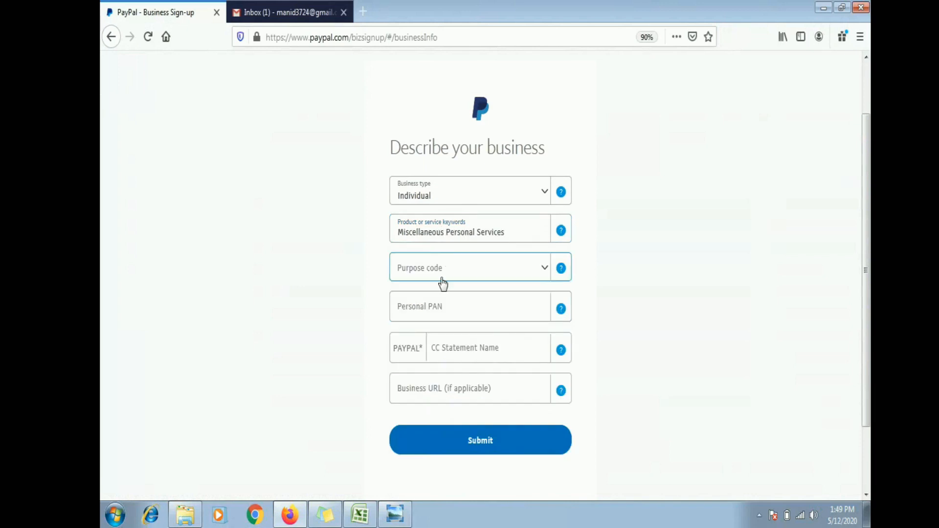
click(442, 283)
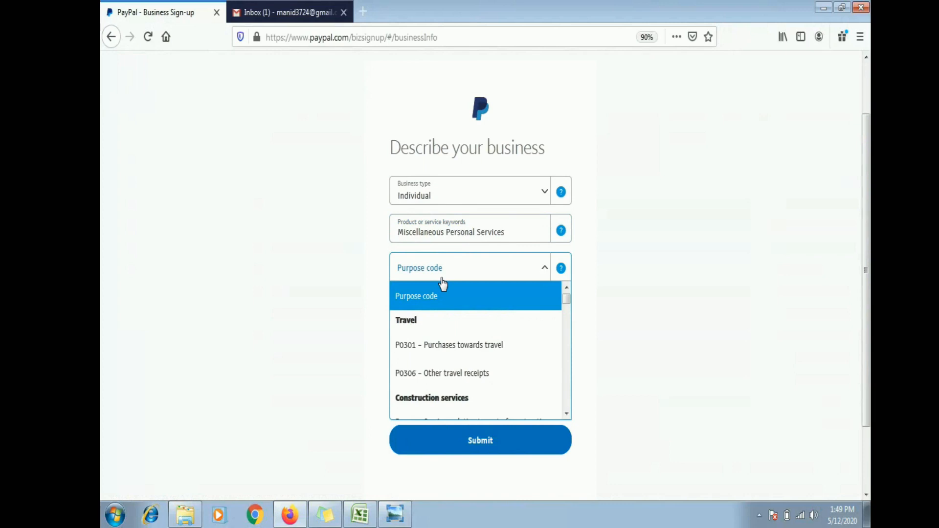
scroll(443, 282, down, 6)
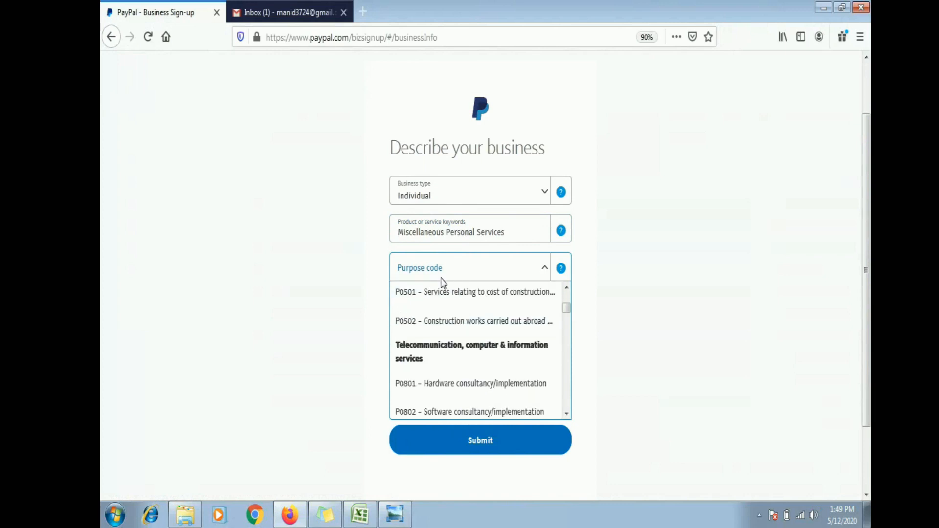
scroll(443, 282, down, 2)
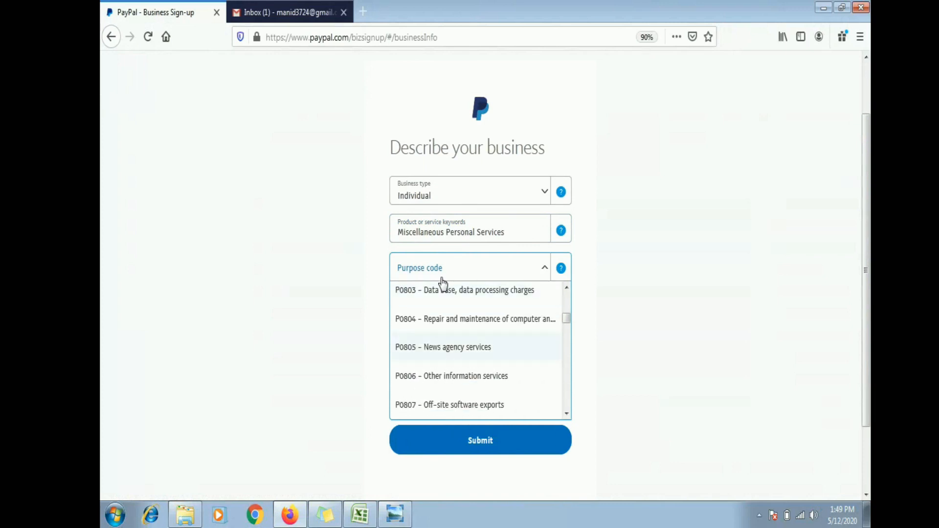
key(Return)
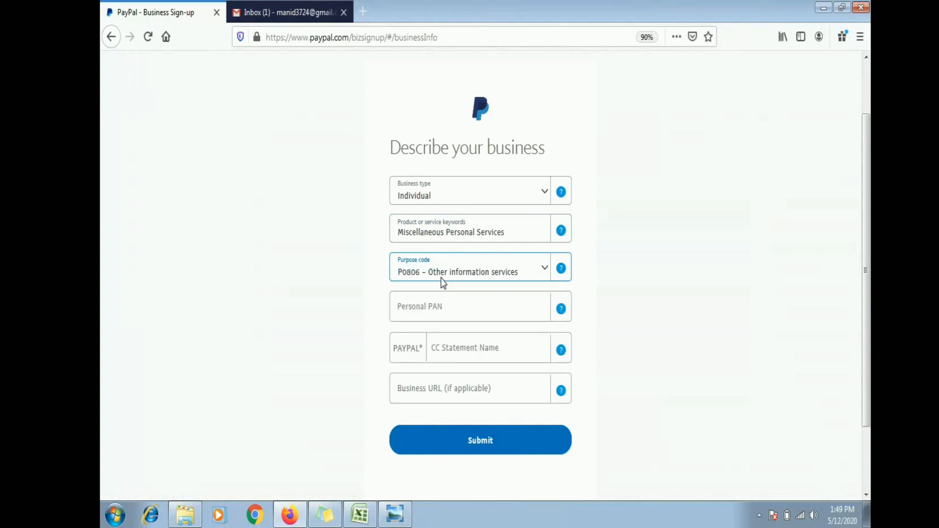
key(Tab)
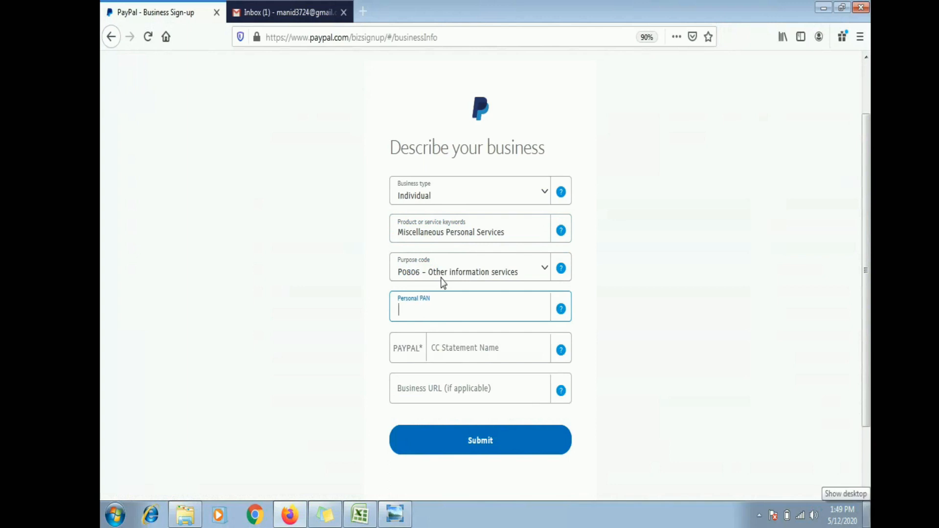
View the Proof of Identity (PAN) image, then return to PayPal's Personal PAN field
key(super+d)
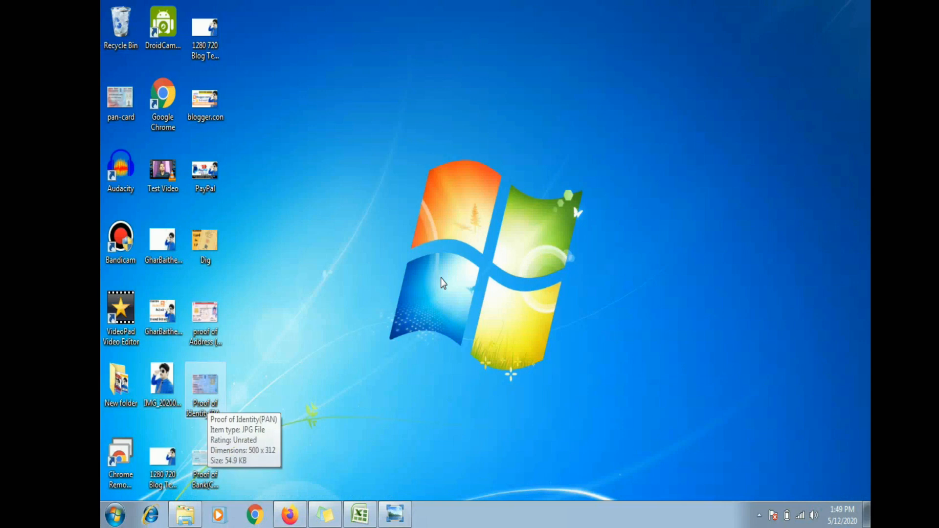
key(Return)
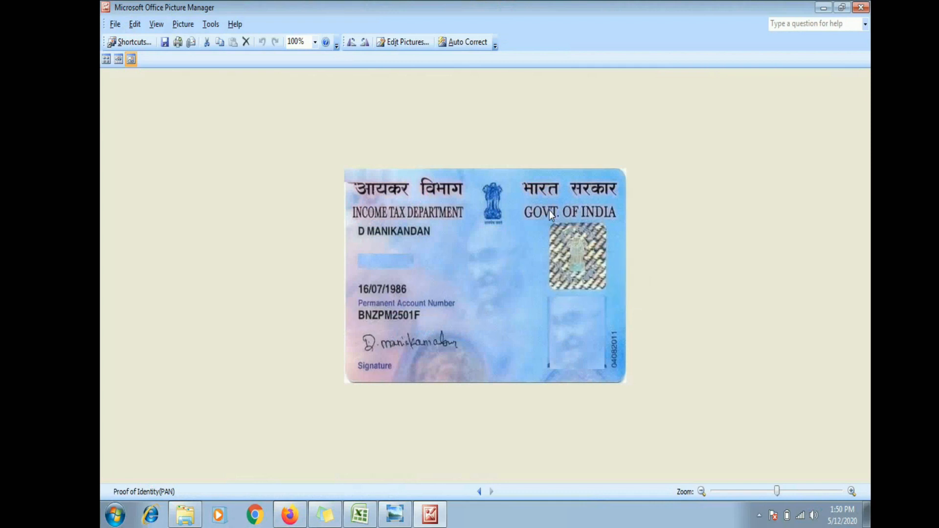
click(823, 8)
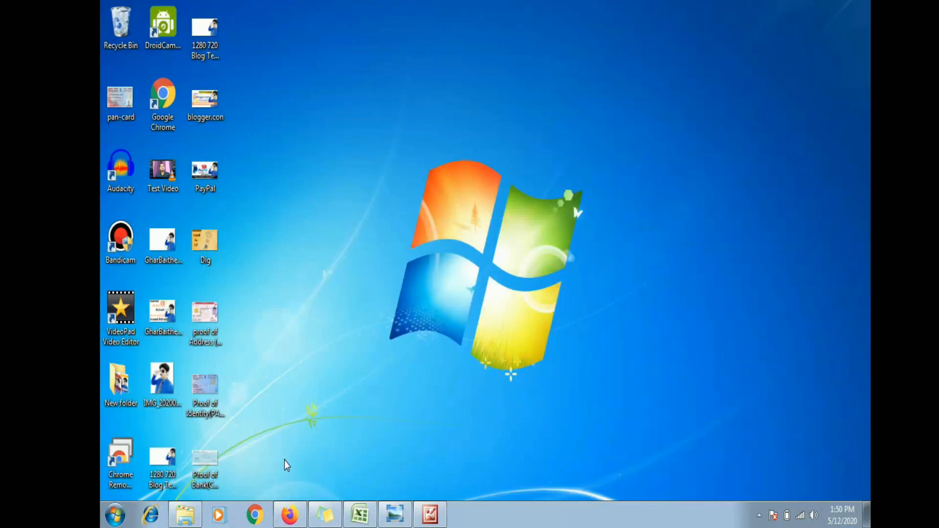
click(290, 514)
click(435, 315)
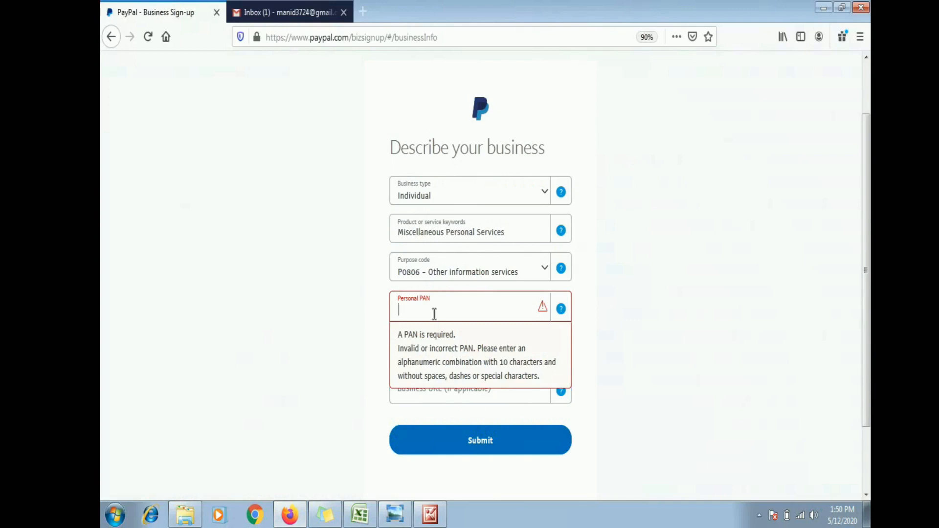
Enter the Personal PAN number, checking it against the PAN card image
key(alt+Tab)
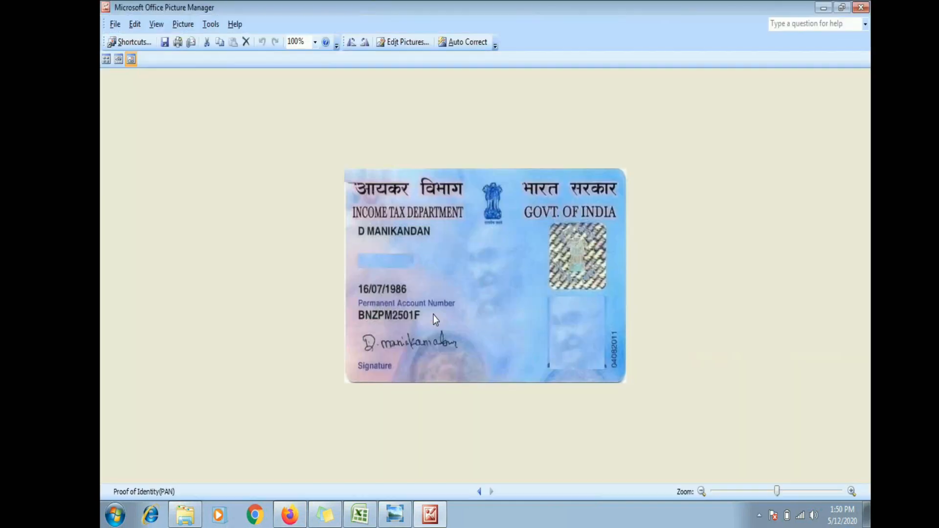
key(alt+Tab)
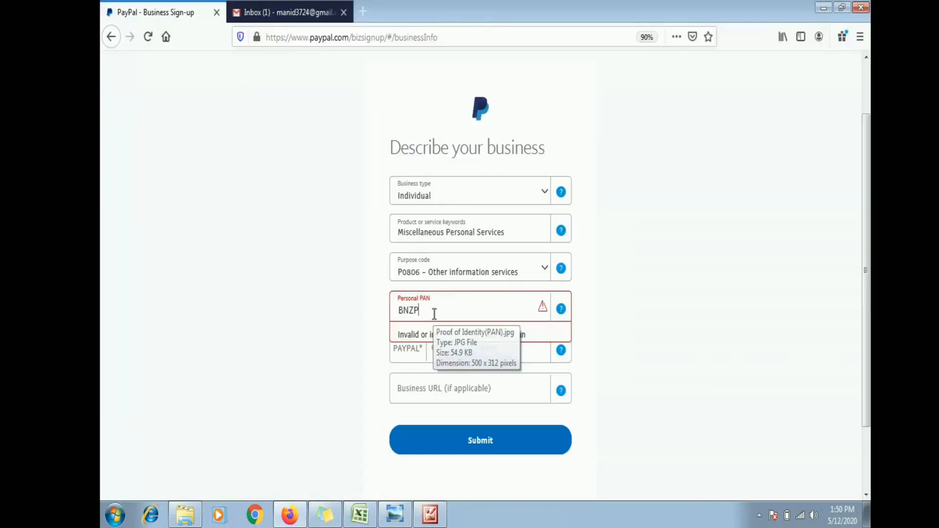
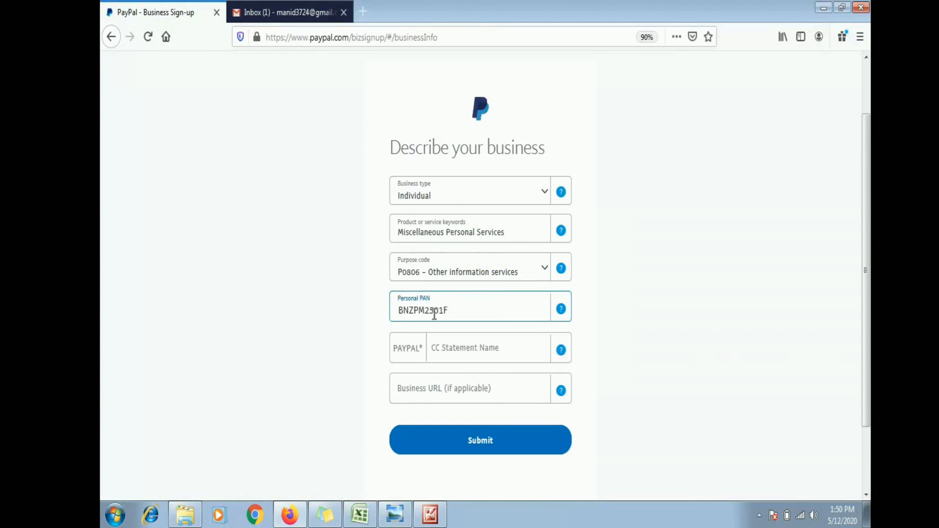
Fill in the card statement name with the owner's name and submit the business description
click(438, 350)
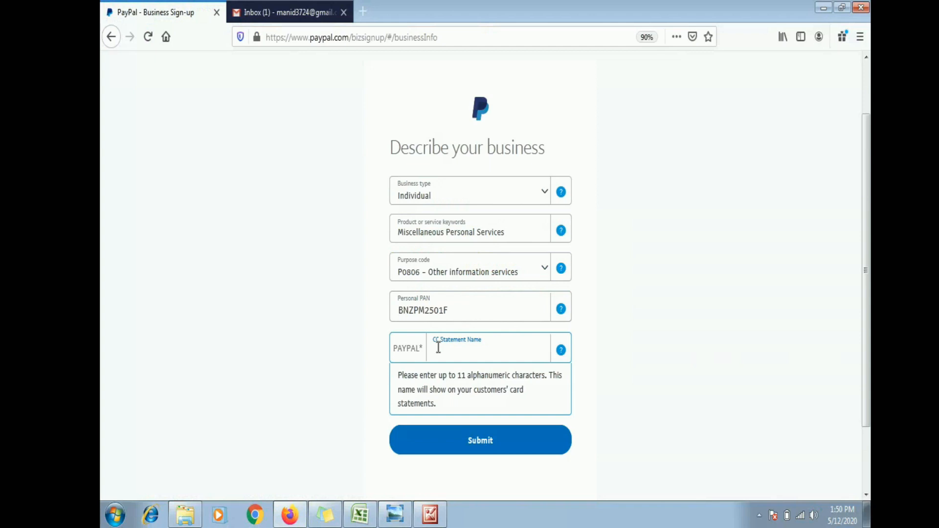
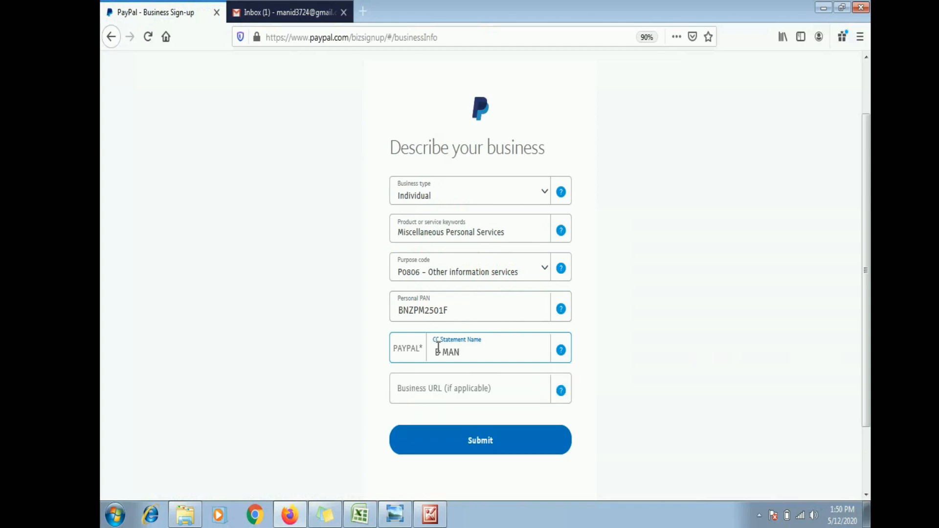
click(460, 440)
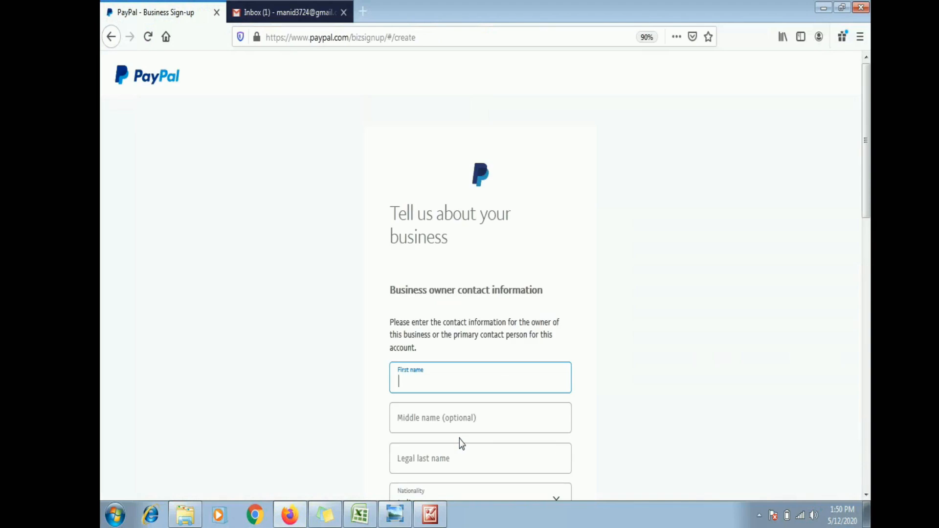
Enter the owner's first and last names, then check the PAN card for the birth date
scroll(459, 439, down, 4)
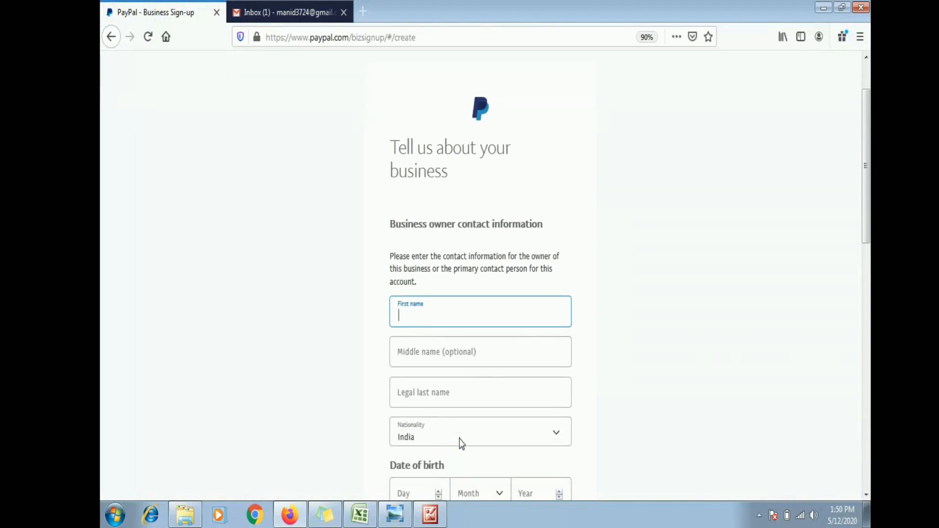
scroll(459, 439, down, 1)
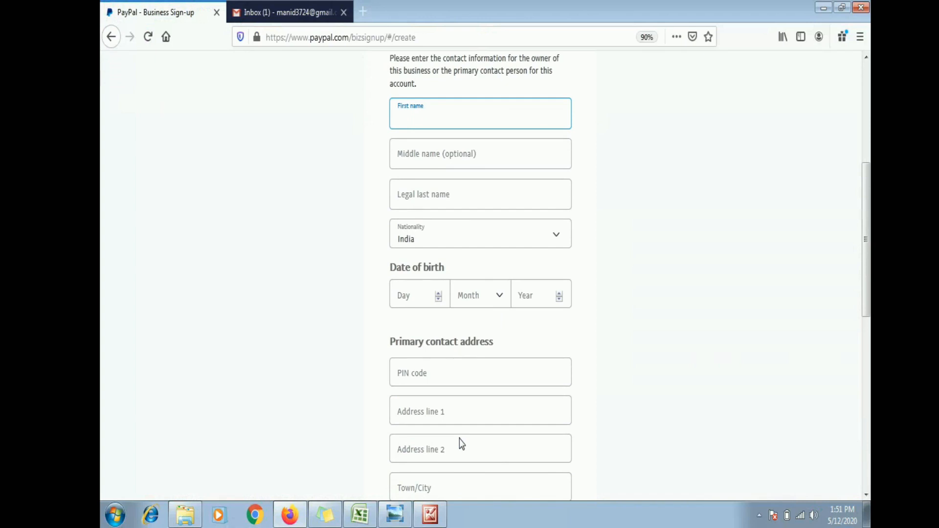
key(BackSpace)
key(Tab)
key(Tab)
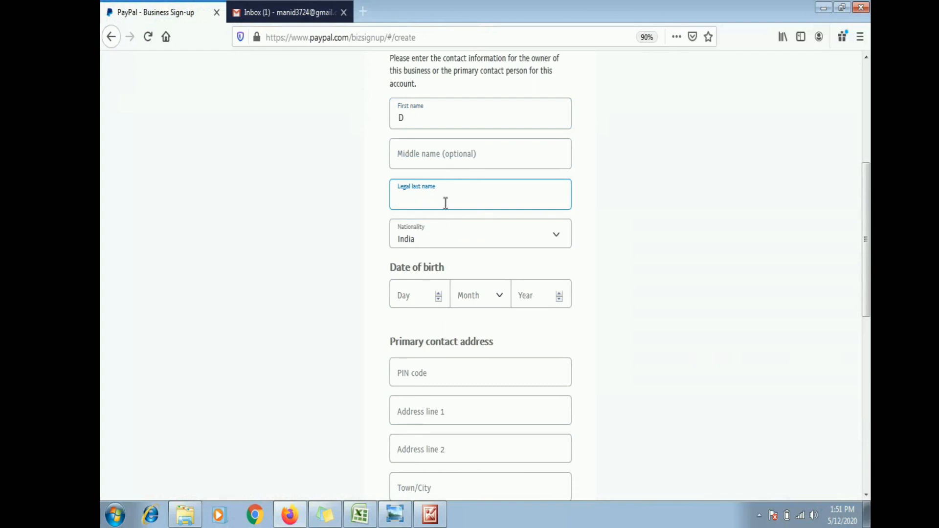
click(358, 232)
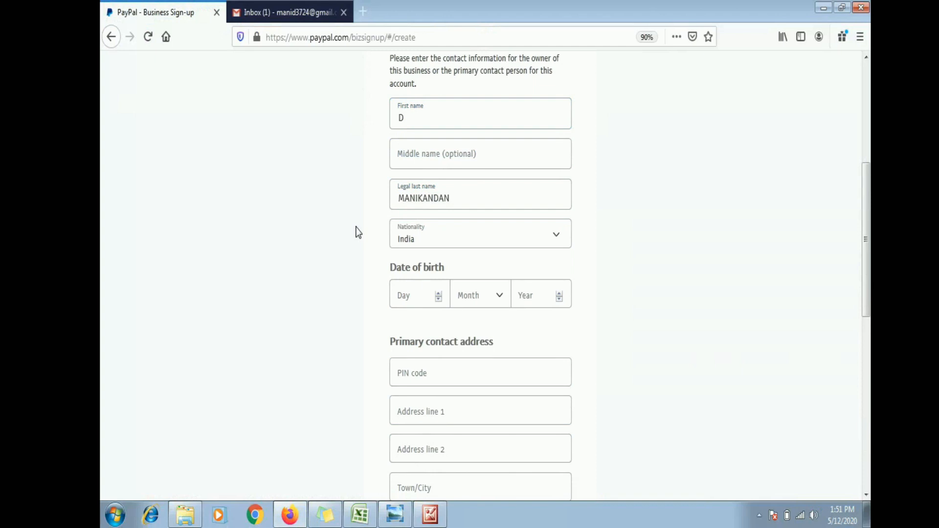
click(400, 294)
key(alt+Tab)
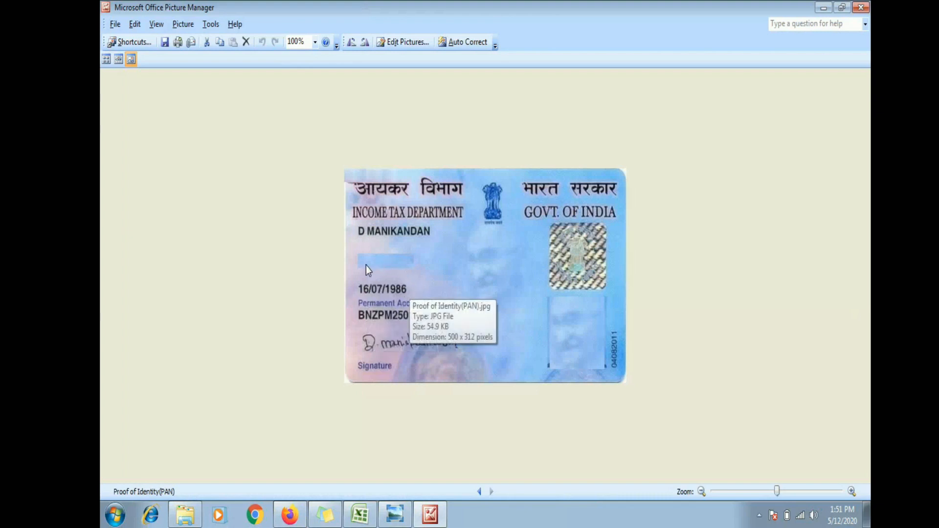
Enter the owner's birth day, month and year from the PAN card into the form
key(alt+Tab)
key(Tab)
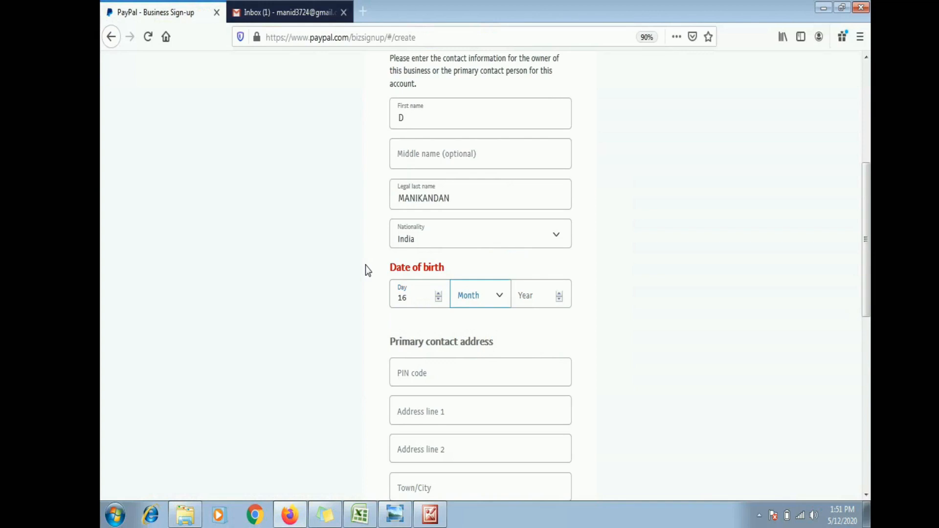
key(alt+Down)
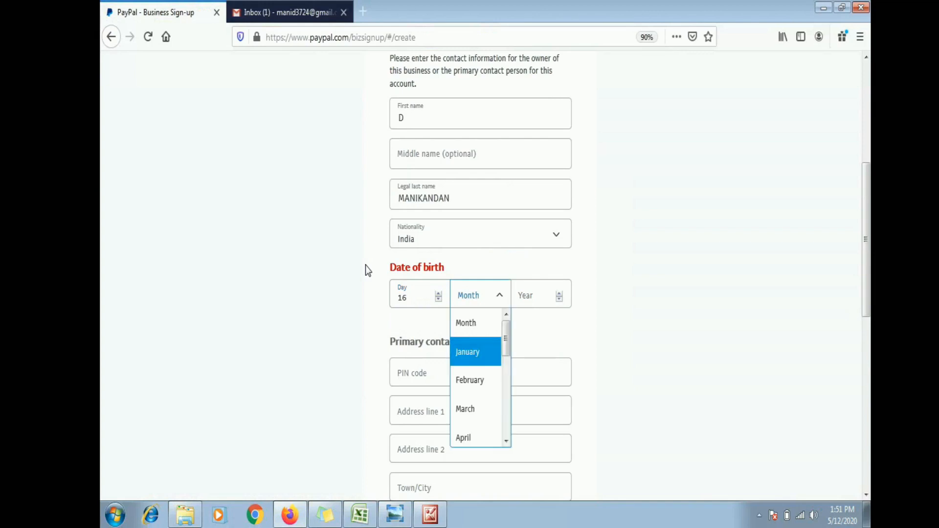
key(Down)
key(Down)
key(Down)
key(Down)
key(Down)
key(Down)
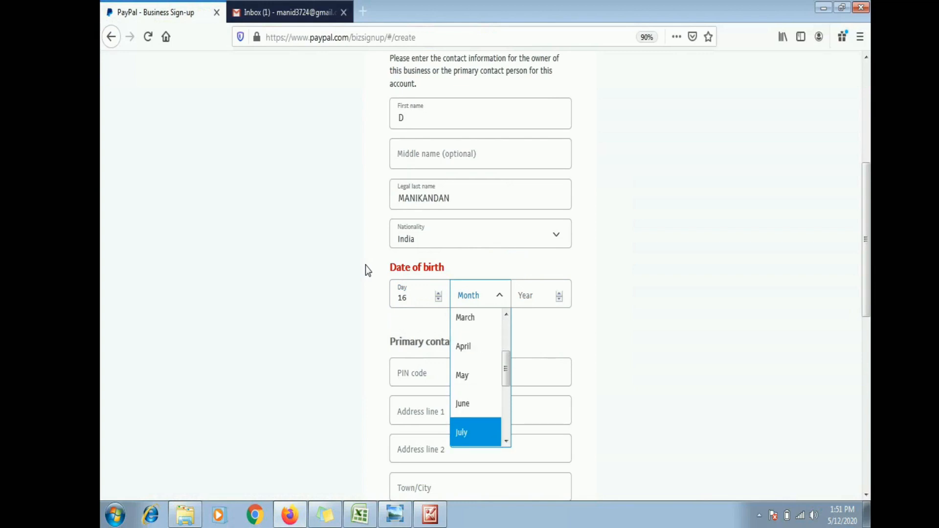
key(Return)
key(Tab)
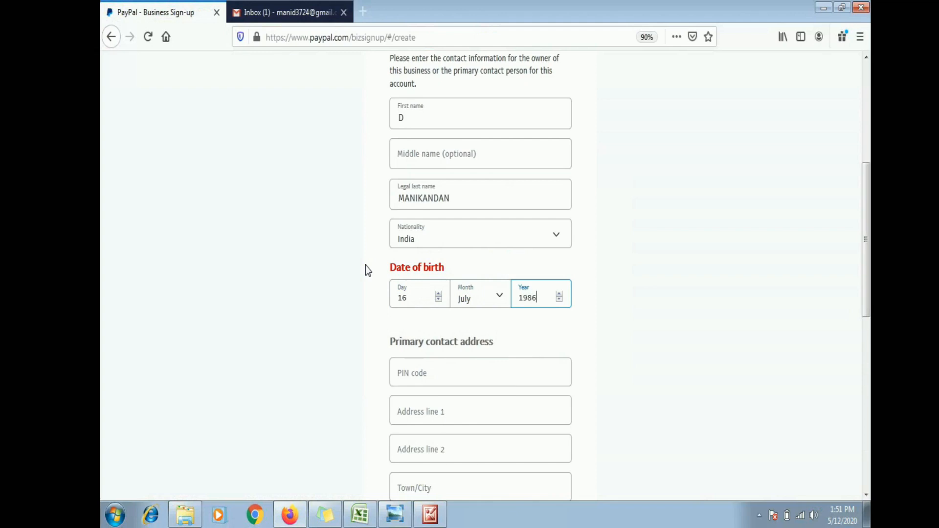
click(336, 344)
scroll(337, 344, down, 4)
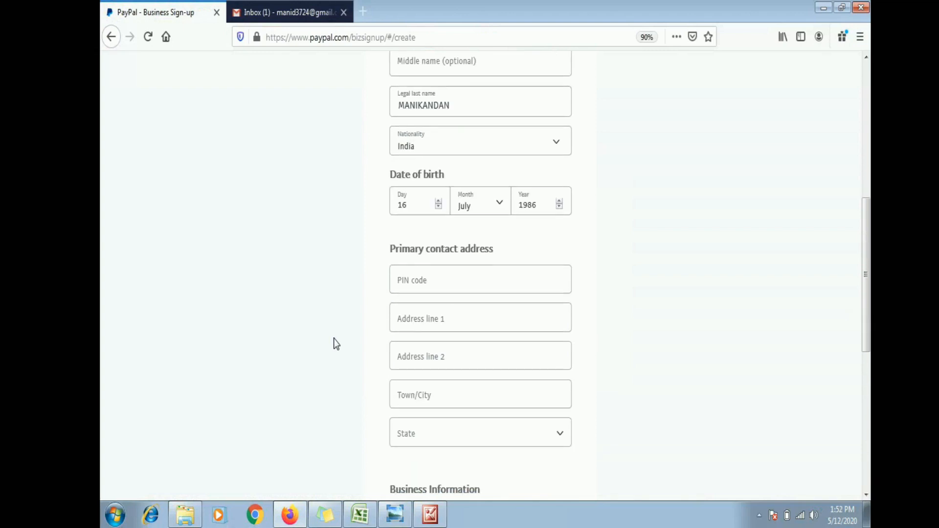
Enter the address PIN code so town, state and address line 2 fill in automatically
click(408, 177)
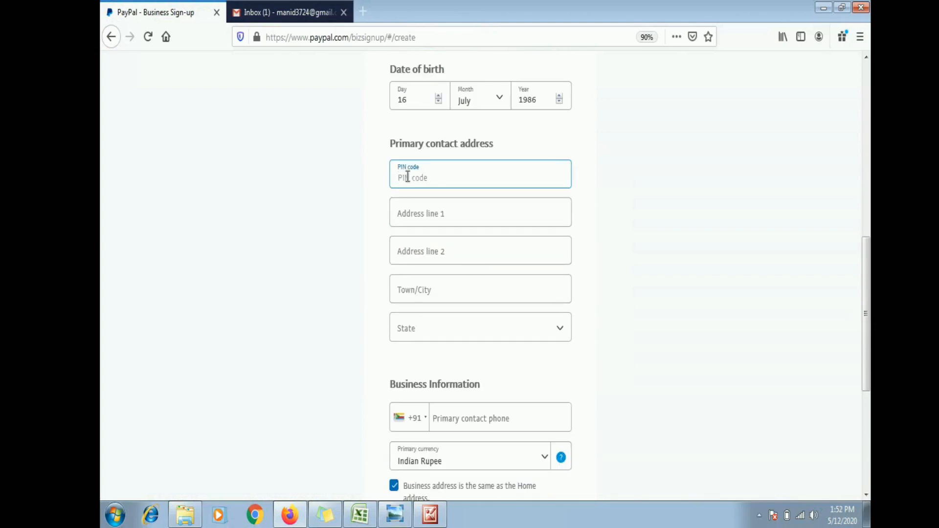
text(122006)
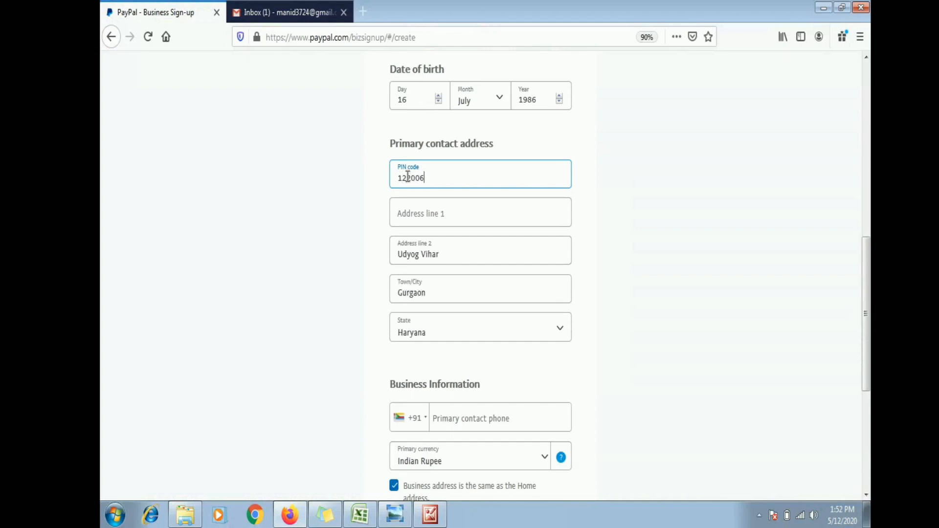
click(335, 230)
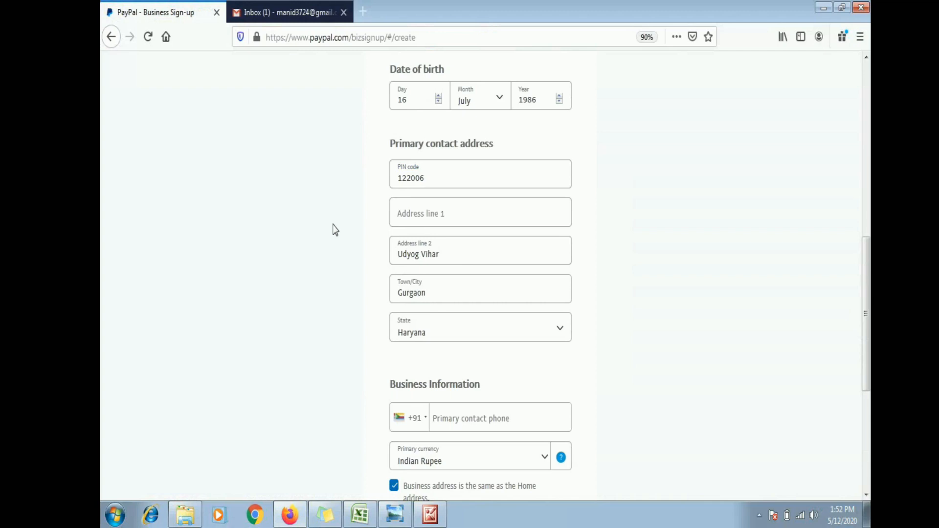
Enter the primary contact phone number
scroll(284, 275, down, 3)
click(469, 220)
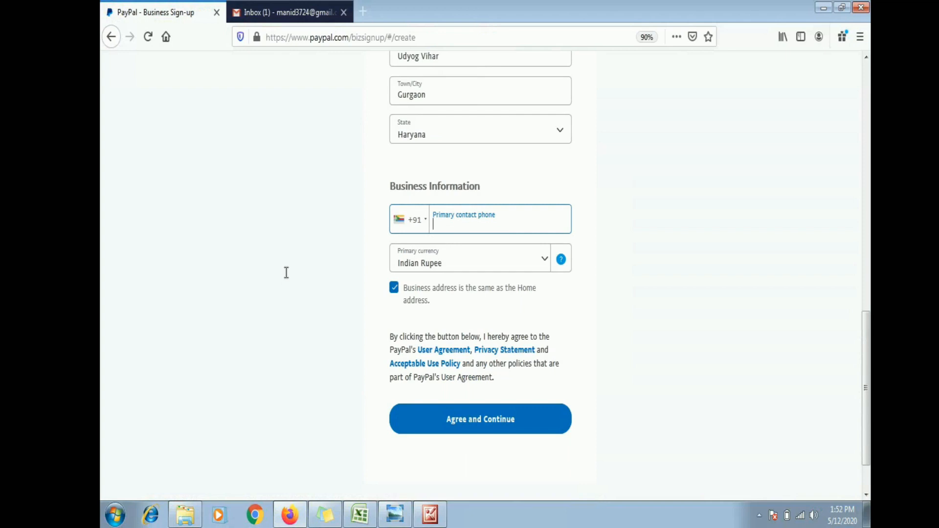
Keep Indian Rupee as the primary currency
key(Tab)
scroll(286, 272, down, 2)
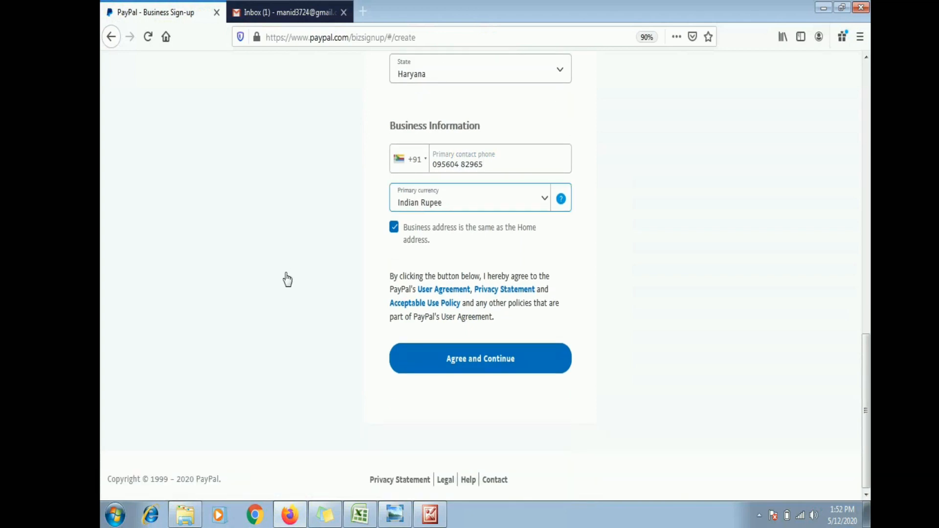
click(443, 209)
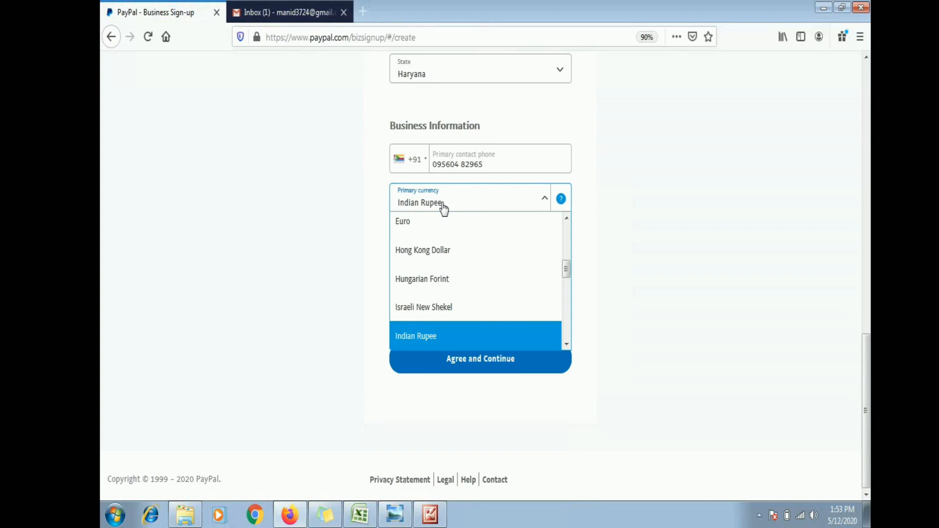
click(342, 235)
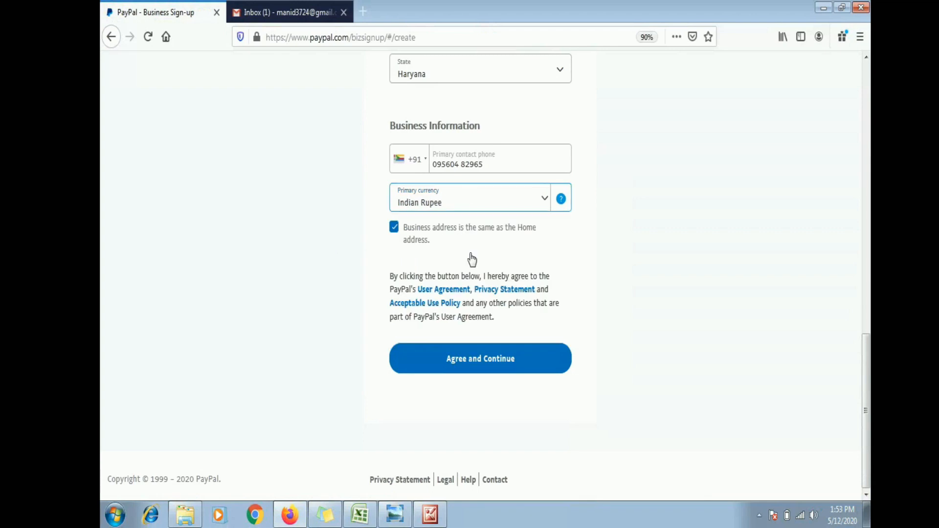
Fill in the required first address line and Agree and Continue to submit the owner details
click(478, 363)
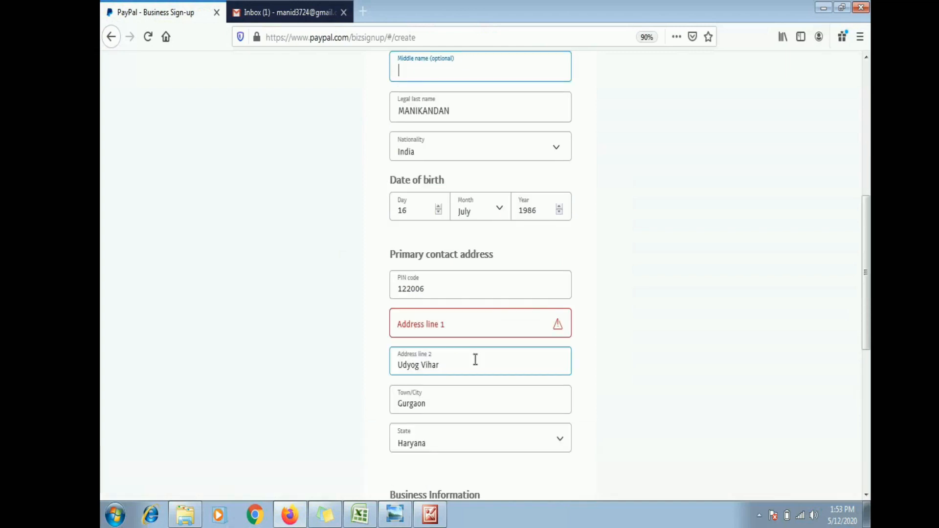
click(468, 320)
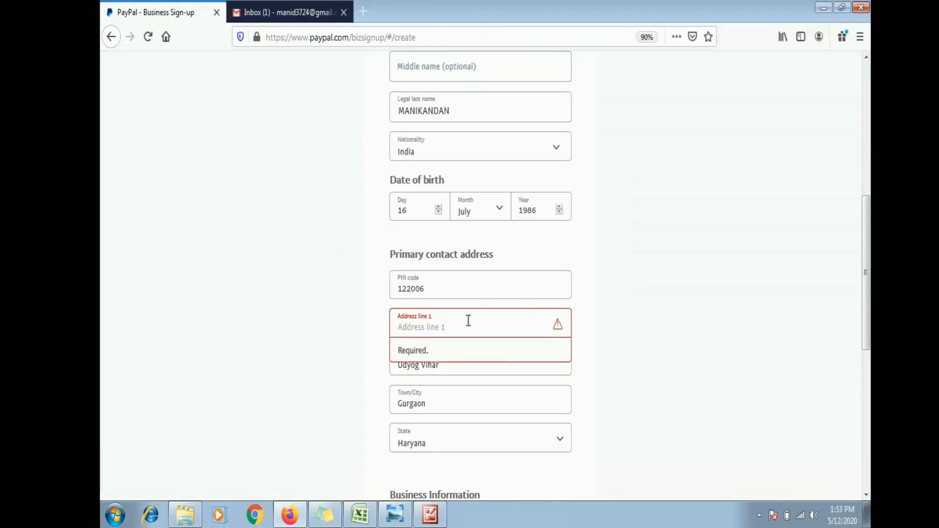
text(L)
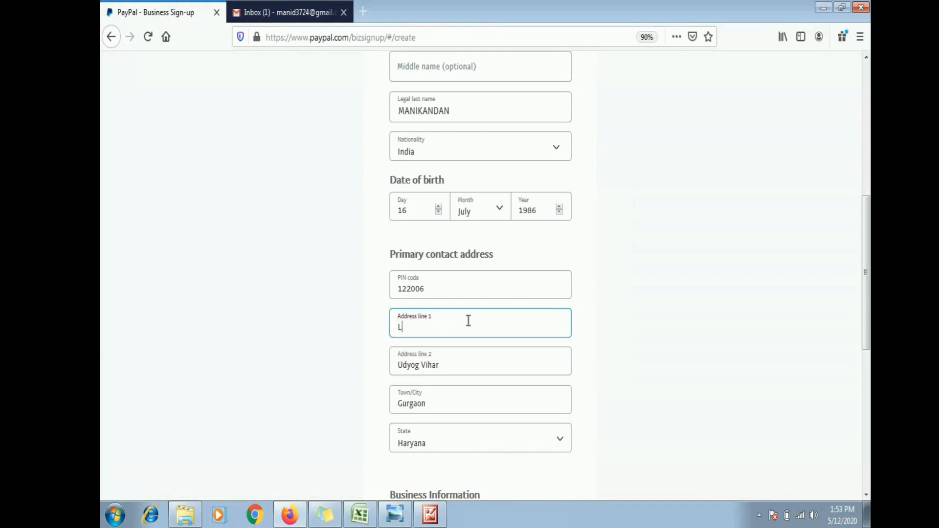
text(ane No-6)
click(355, 315)
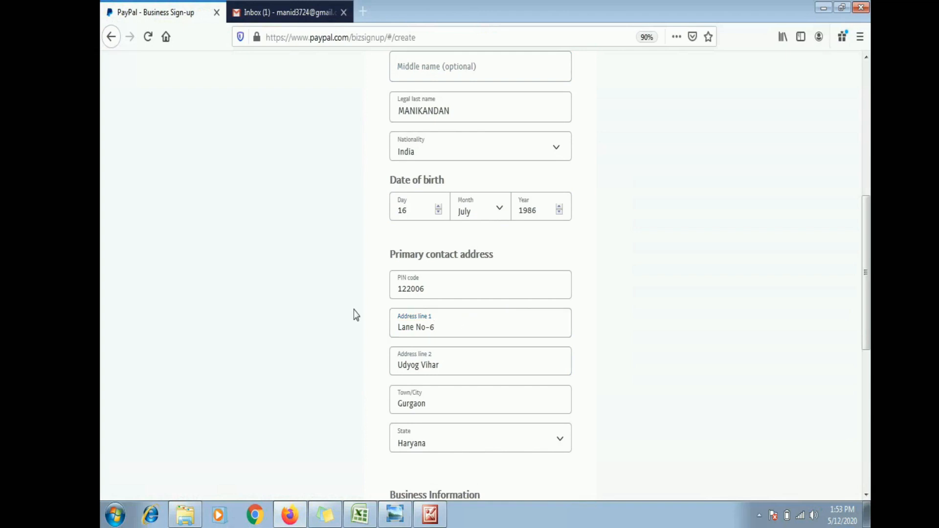
scroll(355, 315, down, 7)
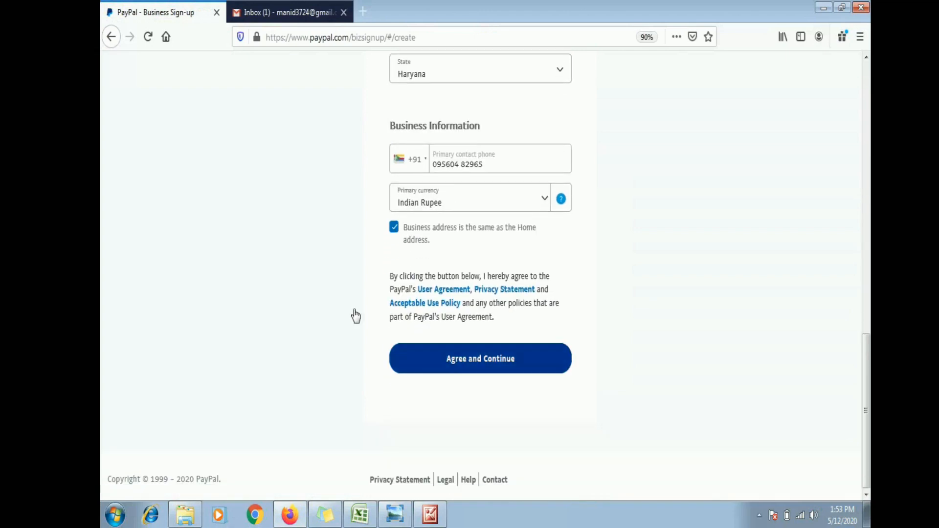
click(417, 355)
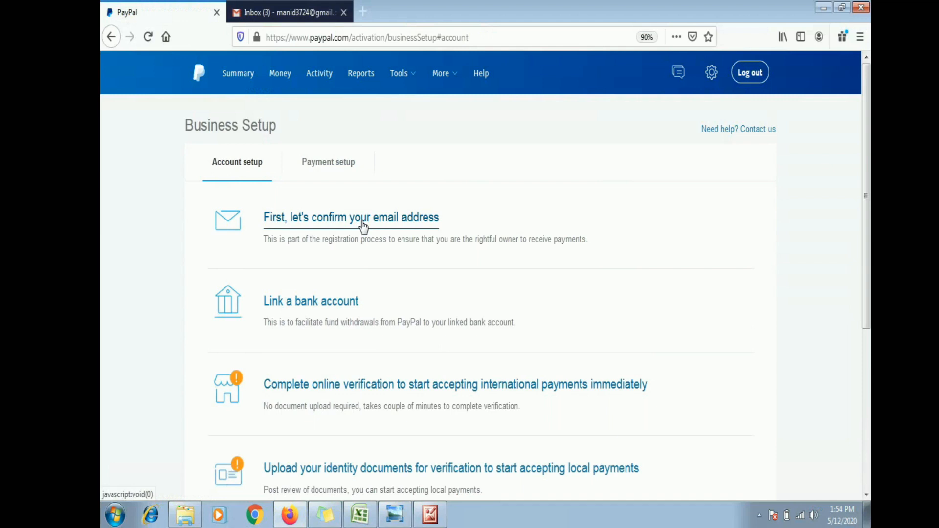
Open the 'First, let's confirm your email address' task on Business Setup
click(363, 223)
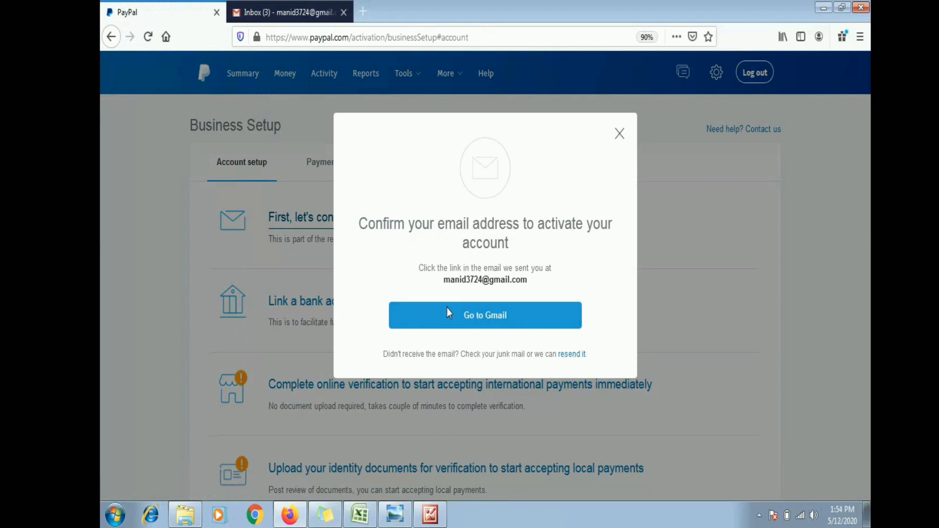
Switch to the receiving business Gmail inbox and open the 'Welcome to PayPal' activation email
click(454, 319)
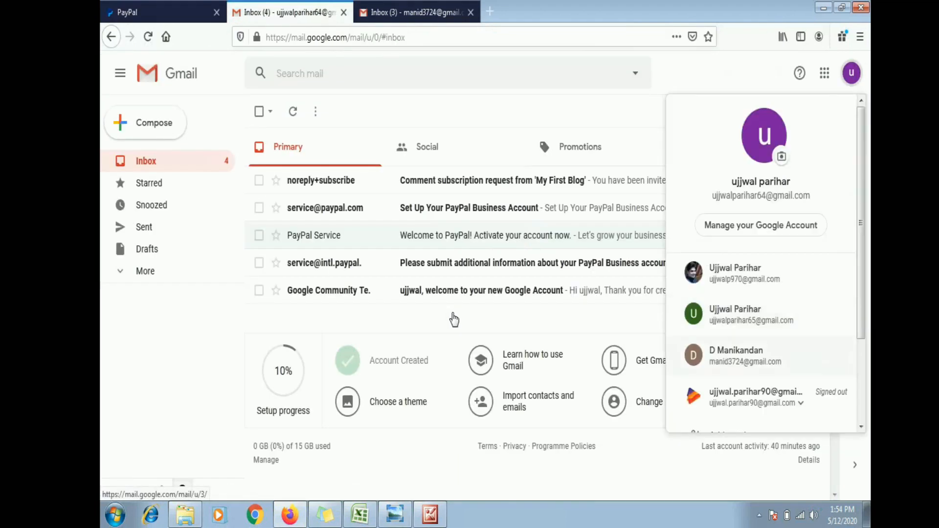
click(754, 356)
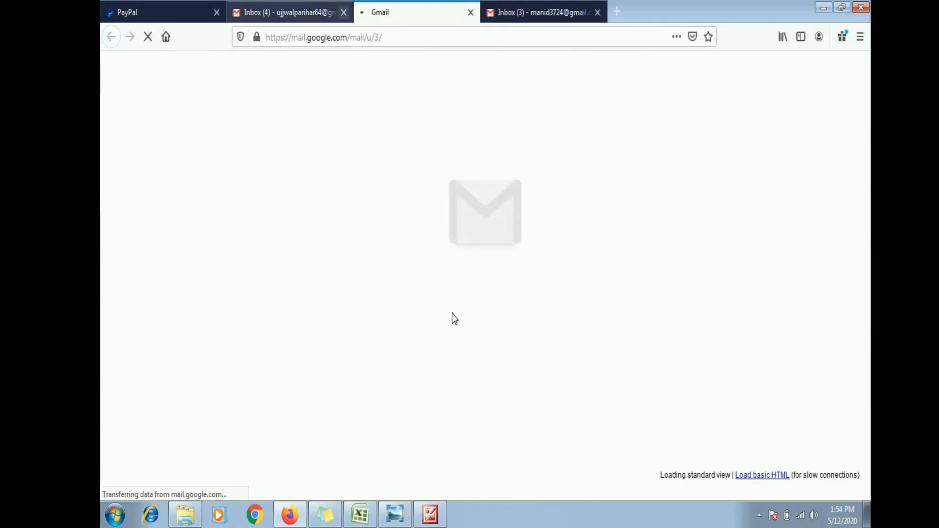
click(344, 12)
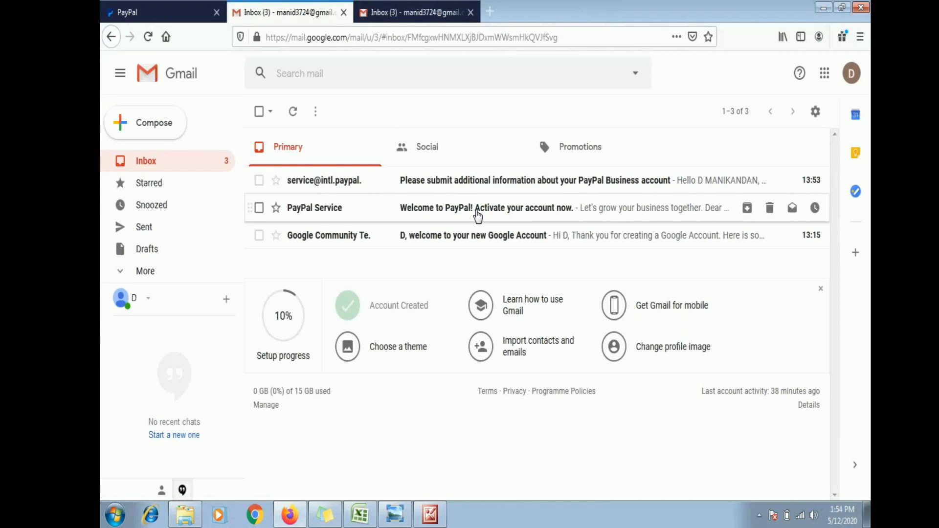
click(477, 216)
scroll(477, 216, down, 3)
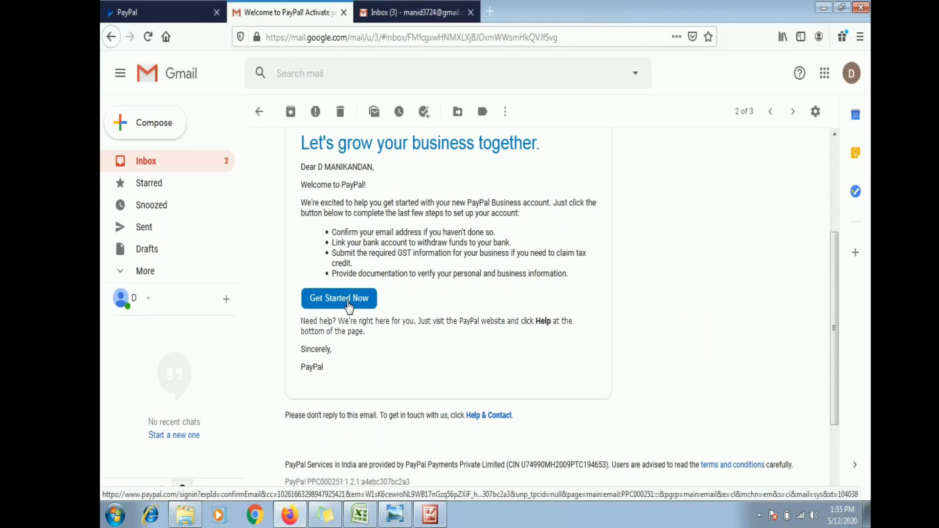
Follow Get Started Now, re-enter the account password and confirm the email address
click(348, 304)
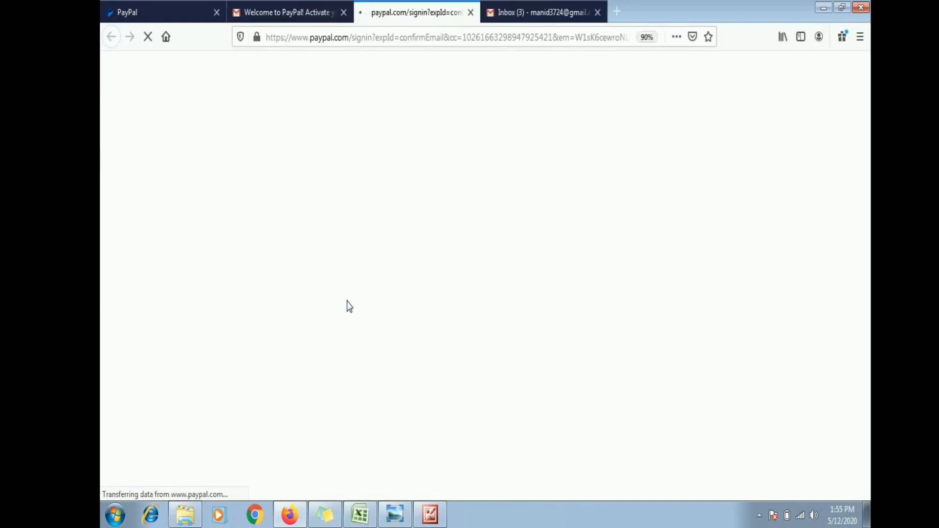
click(438, 281)
key(BackSpace)
key(BackSpace)
key(BackSpace)
key(BackSpace)
key(BackSpace)
key(BackSpace)
key(BackSpace)
key(BackSpace)
key(BackSpace)
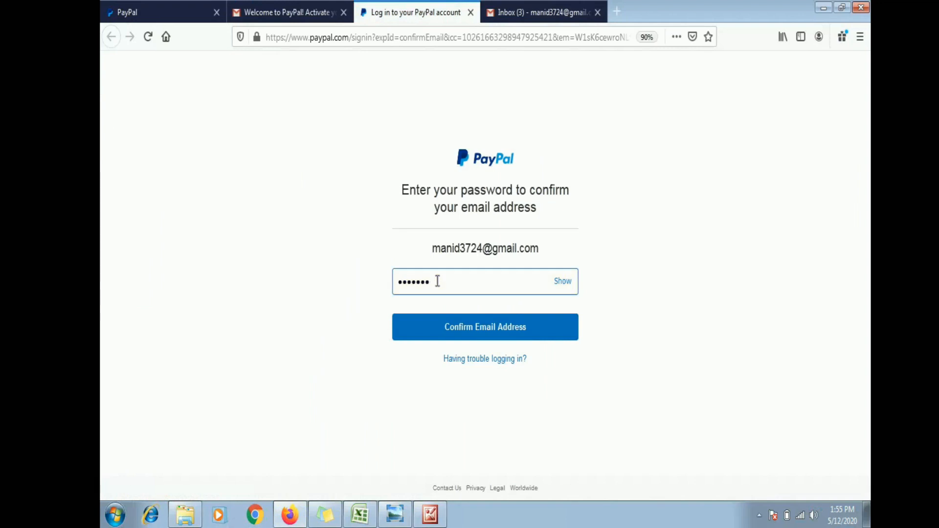
click(472, 335)
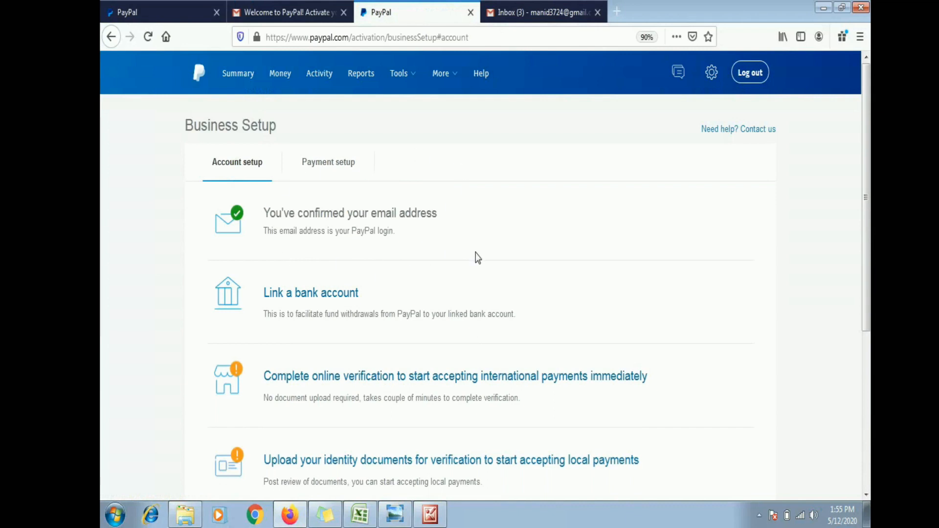
Open Link a bank account and inspect the NEFT IFSC code and account number fields
click(349, 295)
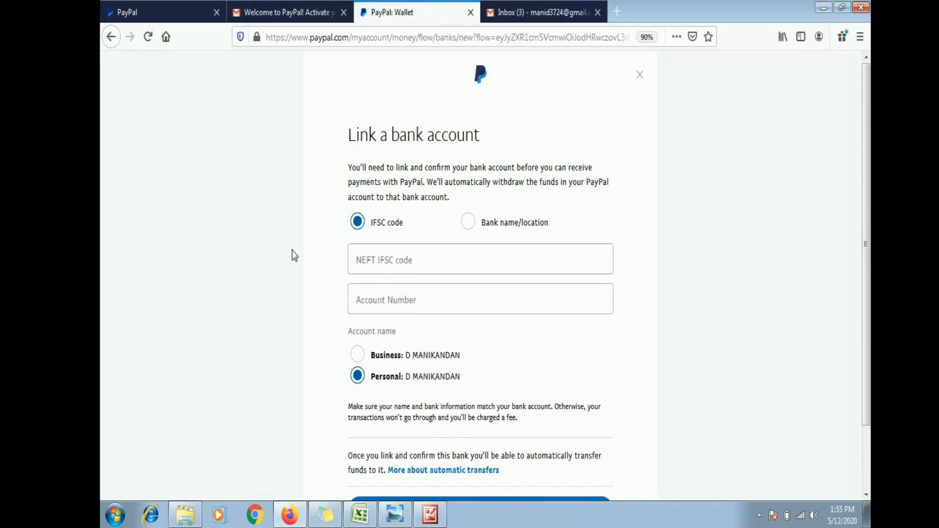
click(385, 260)
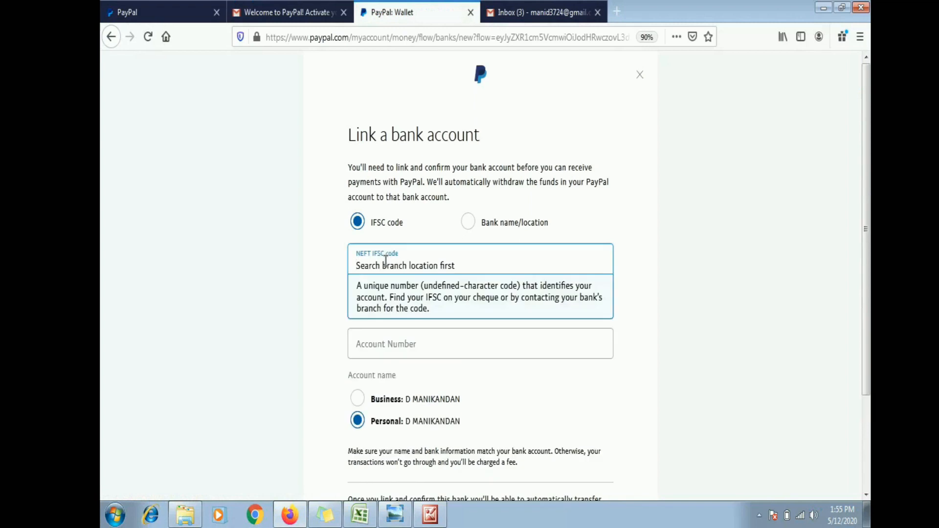
click(300, 270)
click(385, 296)
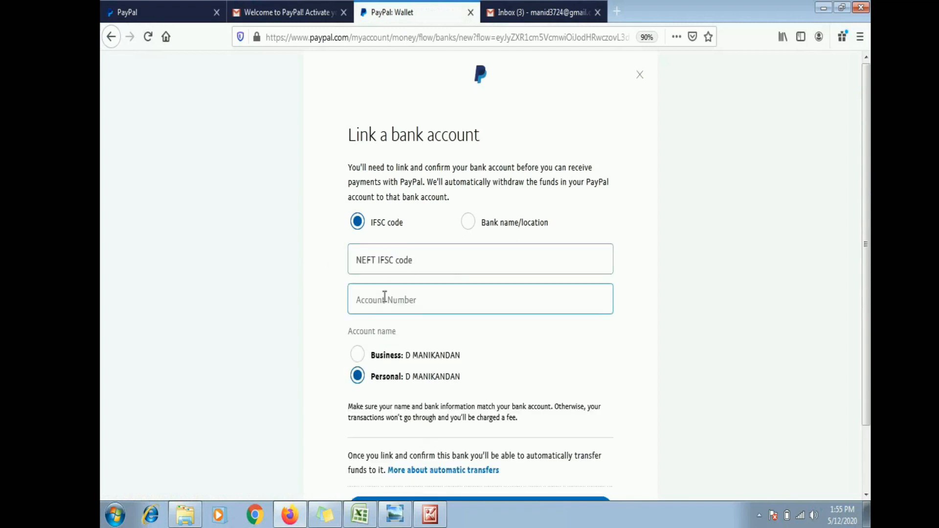
click(363, 366)
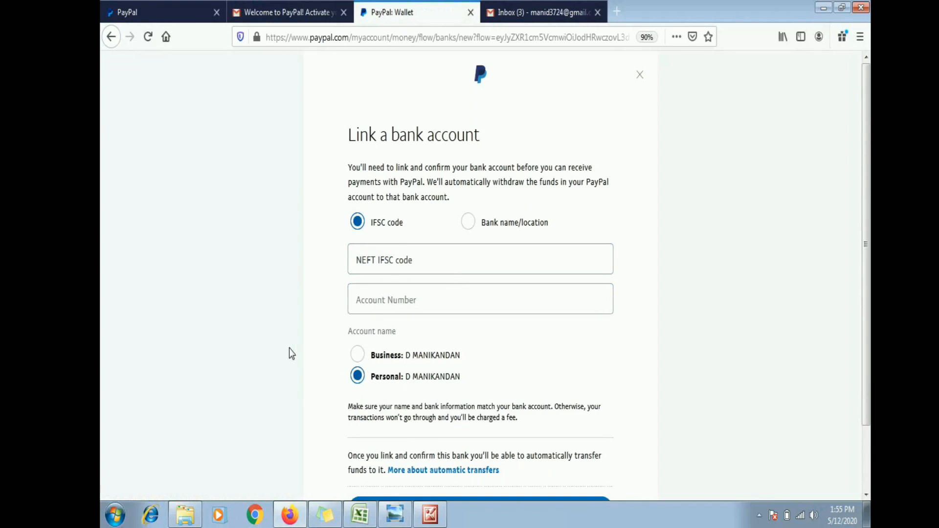
scroll(289, 348, down, 2)
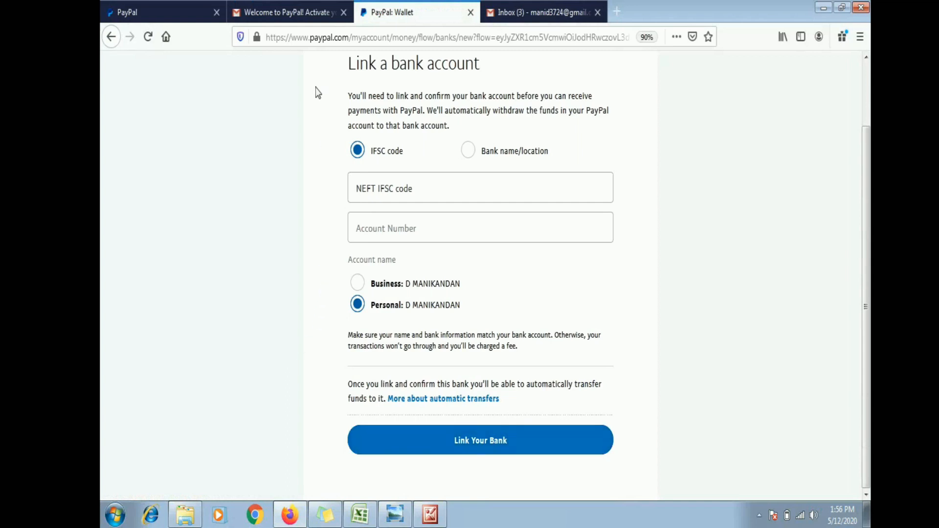
Dismiss the old confirm-email prompt, reload the page address, and close the bank-linking form
click(177, 2)
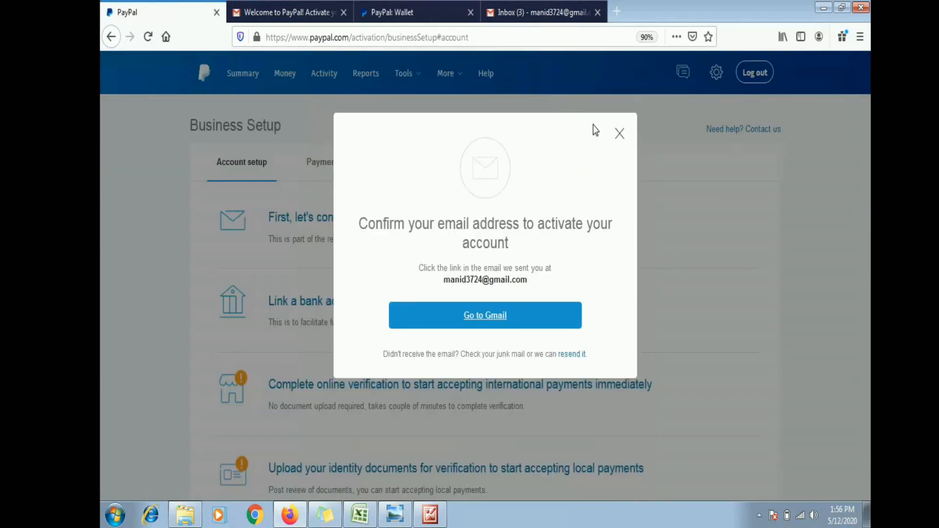
click(620, 134)
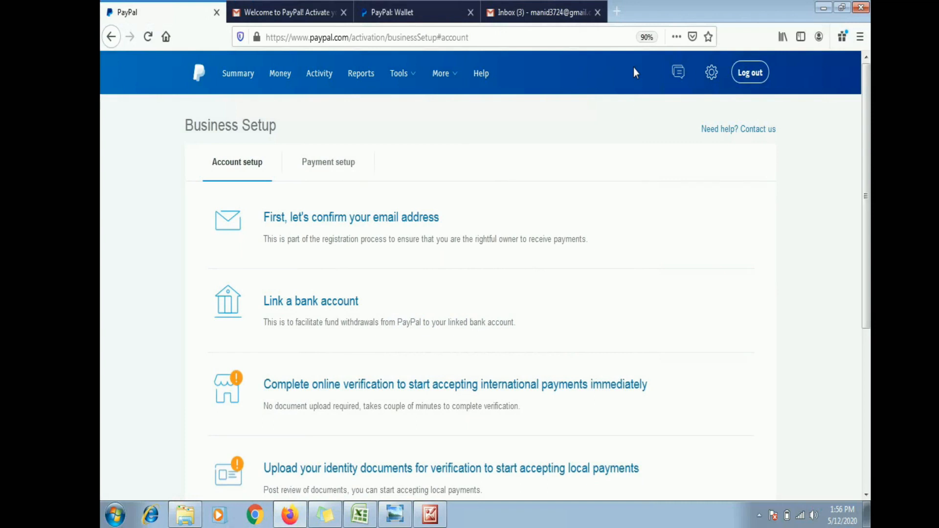
click(616, 38)
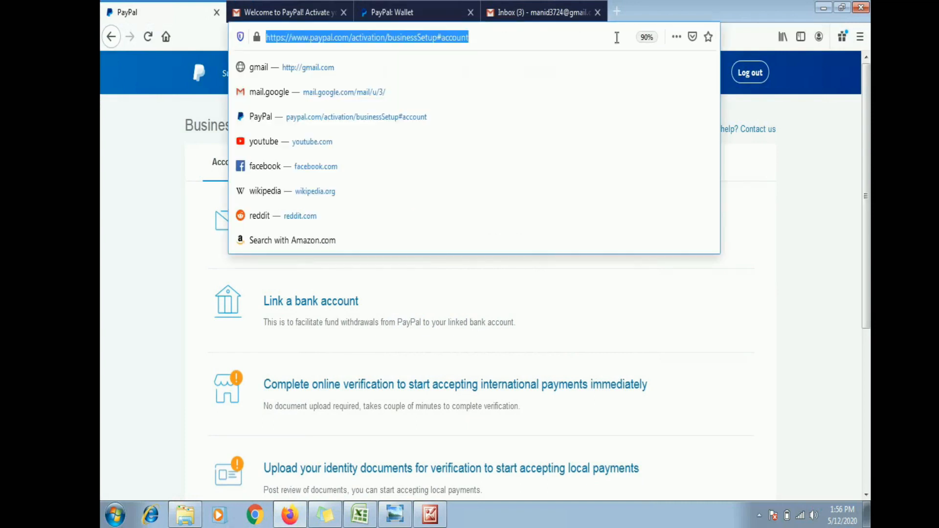
key(Return)
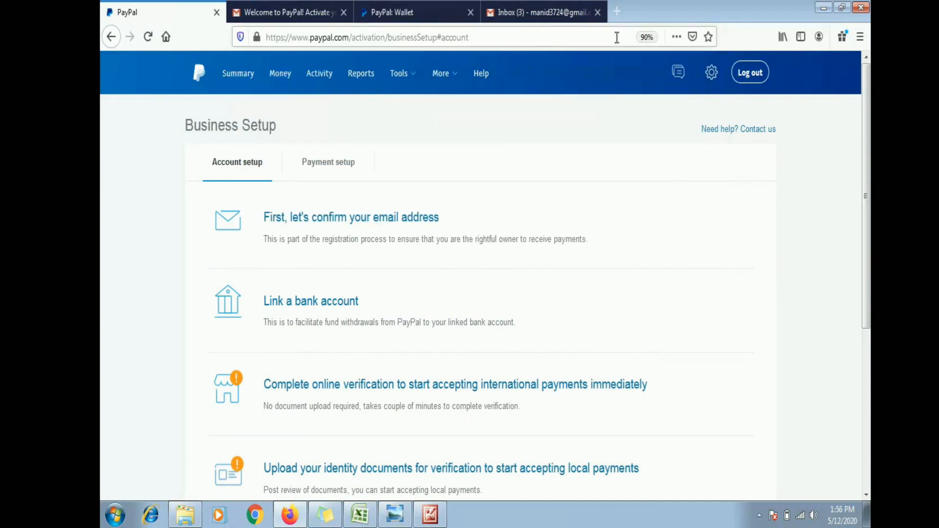
click(617, 38)
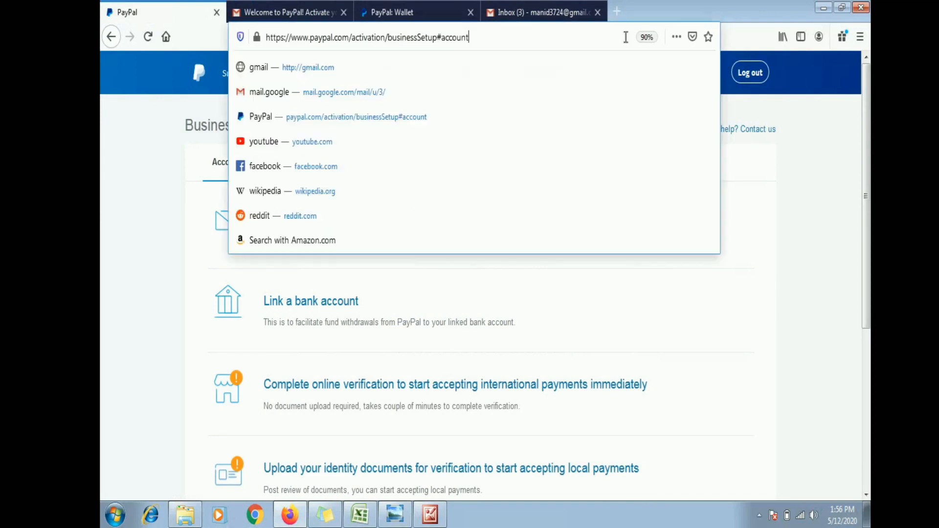
key(Return)
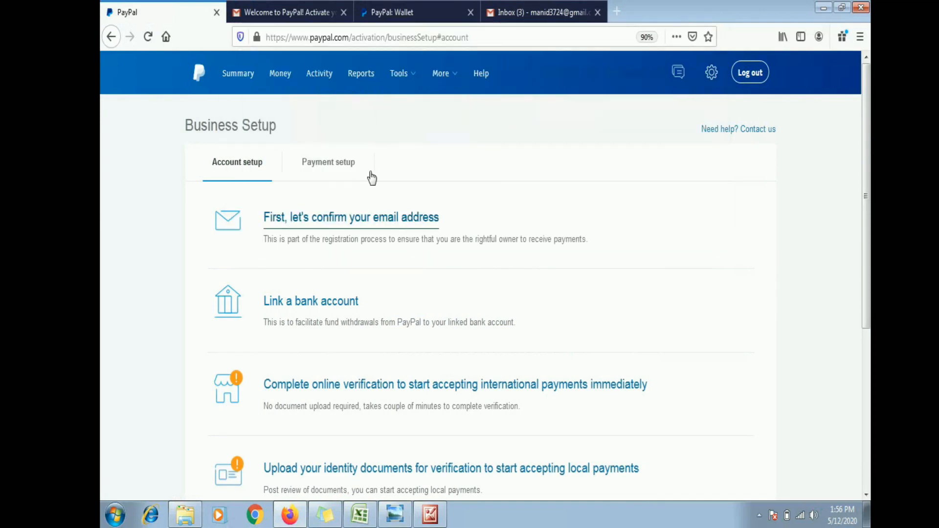
click(448, 4)
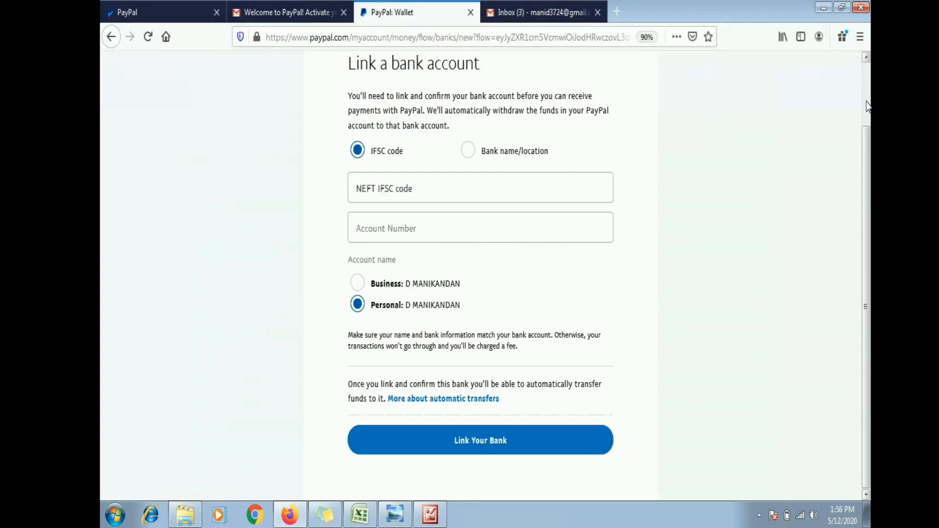
scroll(866, 105, up, 2)
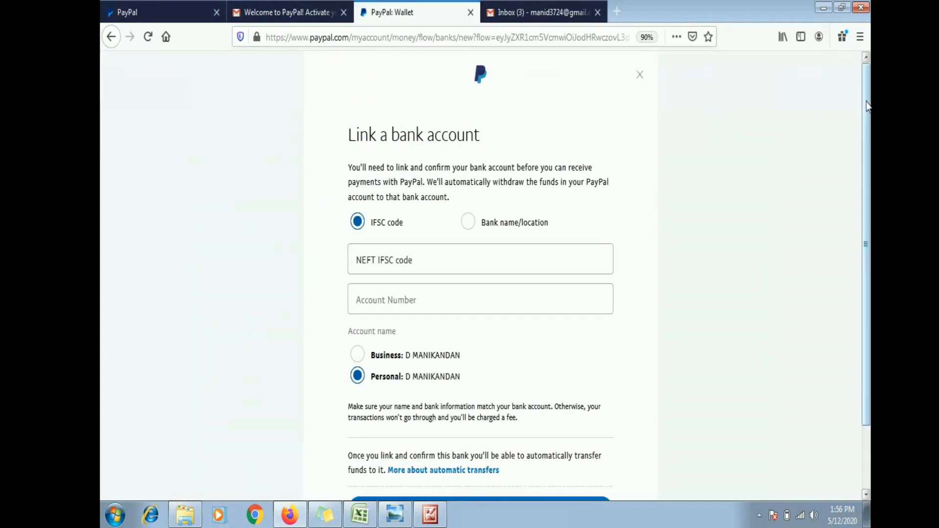
click(641, 78)
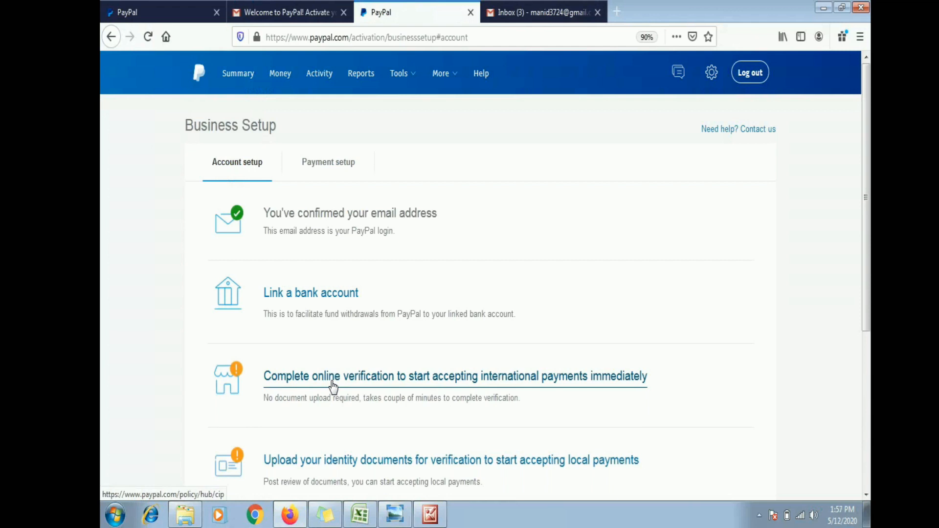
Start online verification for international payments via Get Started and Go To Verification
click(333, 387)
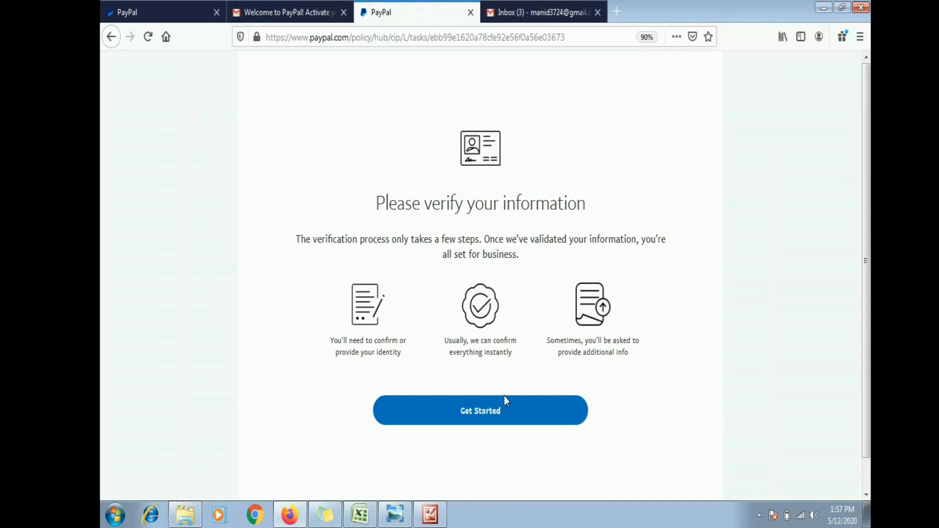
click(466, 413)
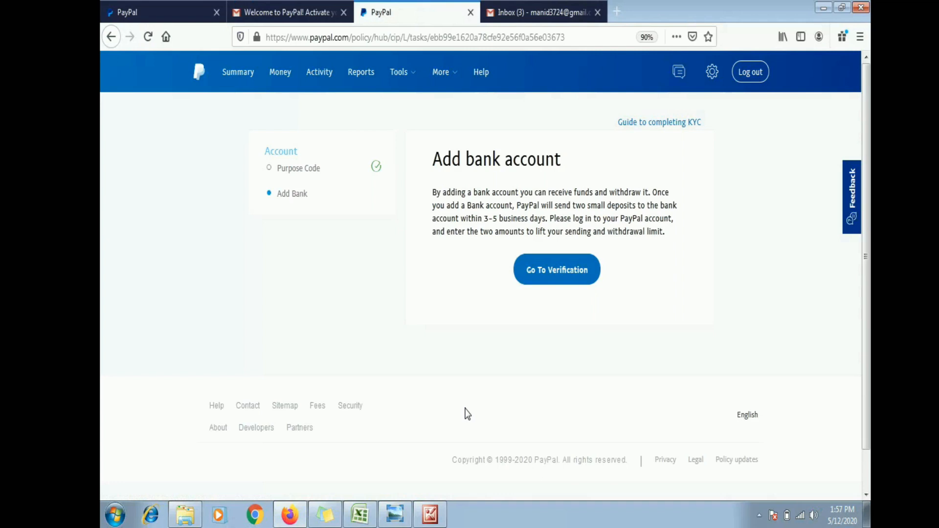
click(551, 277)
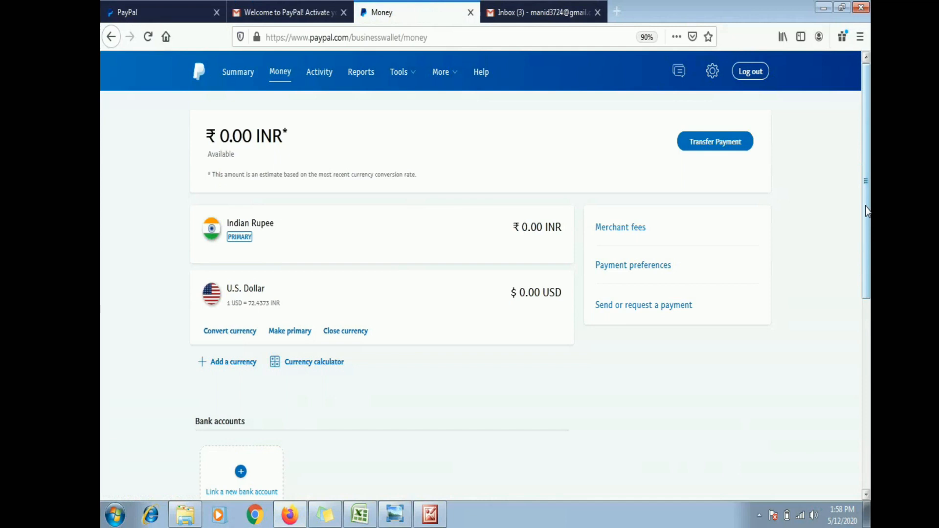
Start linking a new bank account and select the NEFT IFSC code field
scroll(868, 211, down, 6)
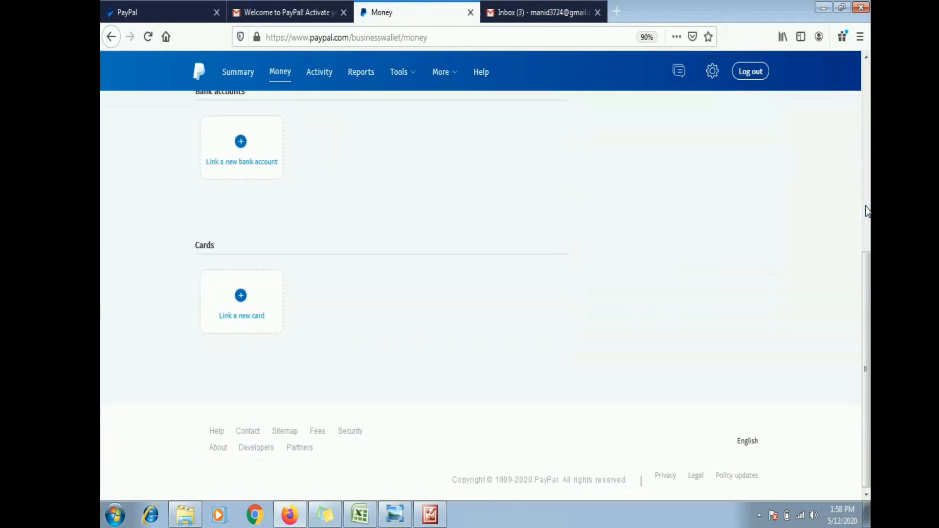
scroll(868, 211, up, 2)
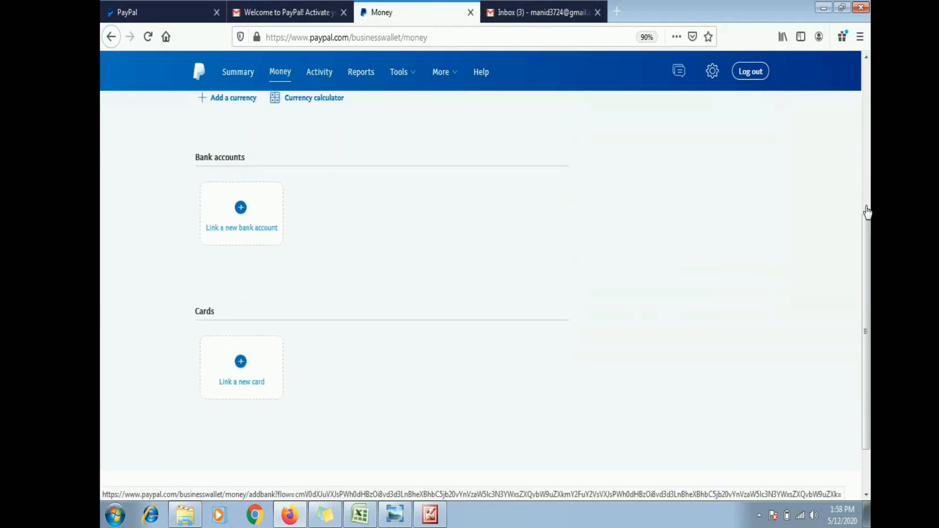
click(241, 228)
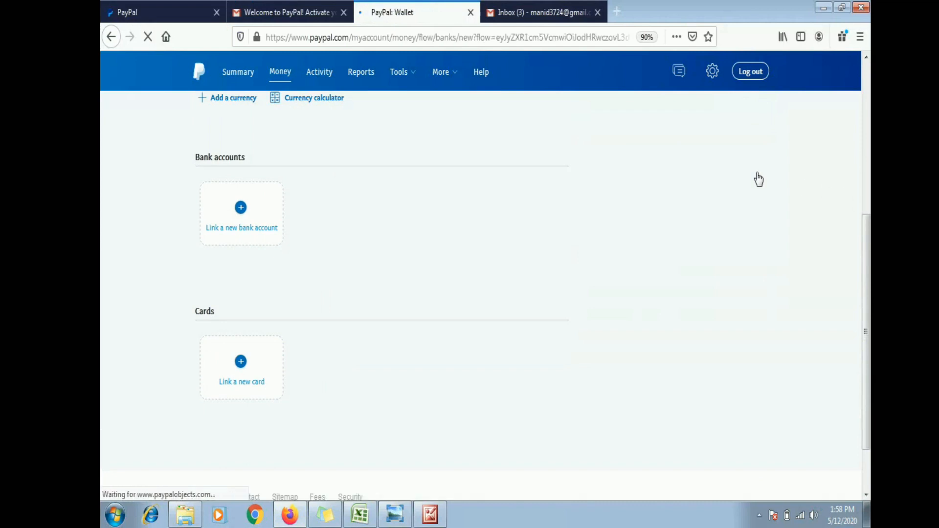
click(525, 258)
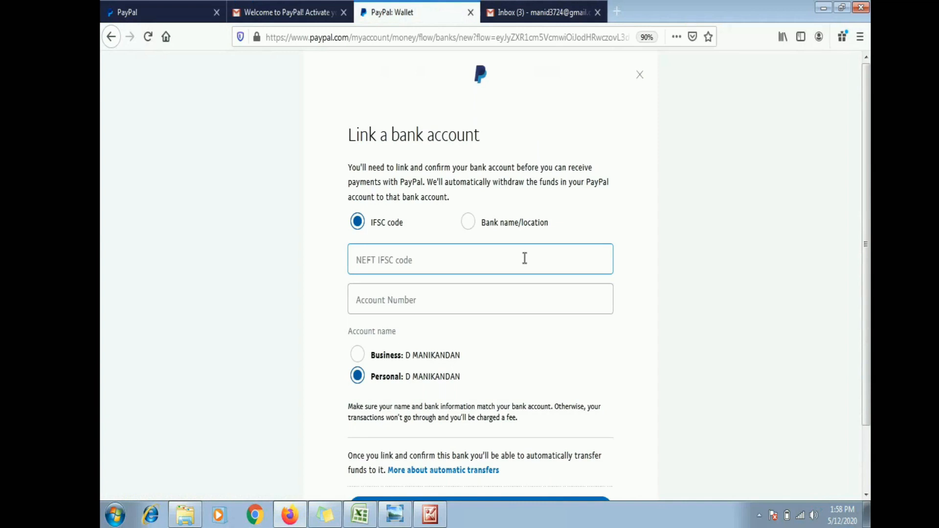
Open a new browser tab, ready for a web search
scroll(524, 260, down, 3)
scroll(524, 260, up, 3)
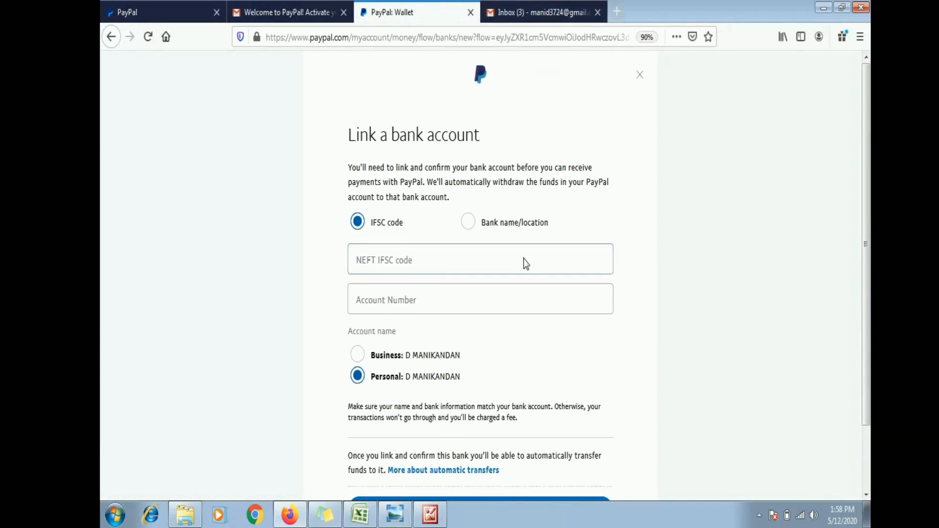
key(ctrl+t)
key(Down)
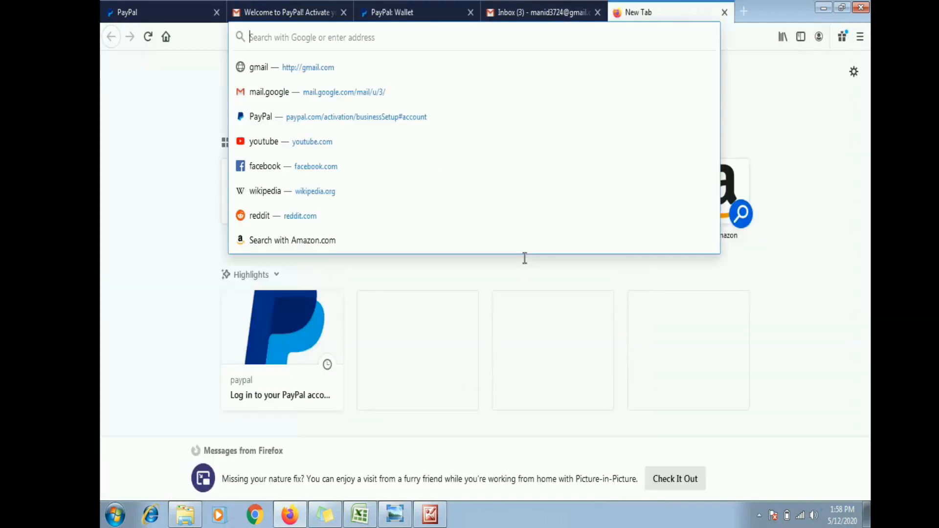
Search Google for 'hdfc ifsc code', copy HDFC0000003, and return to PayPal's IFSC field
text(hdfc ifsc)
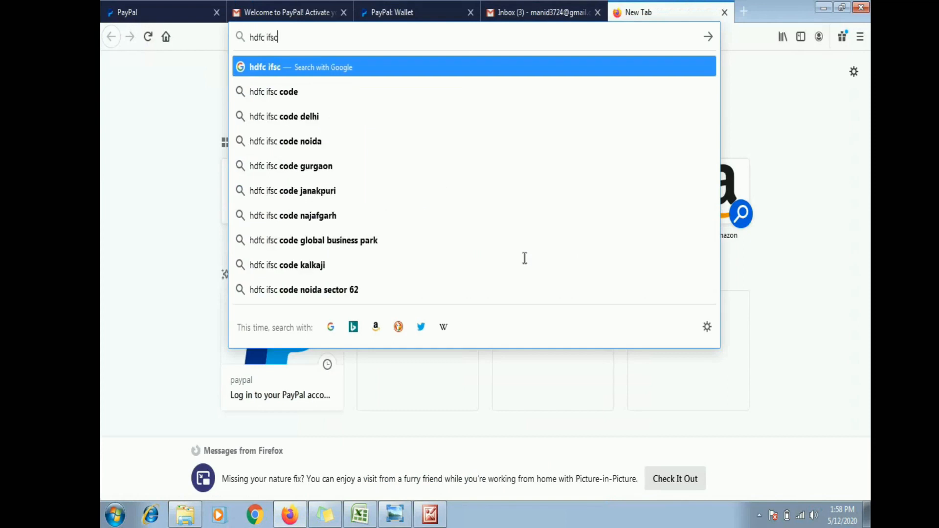
key(Down)
key(Return)
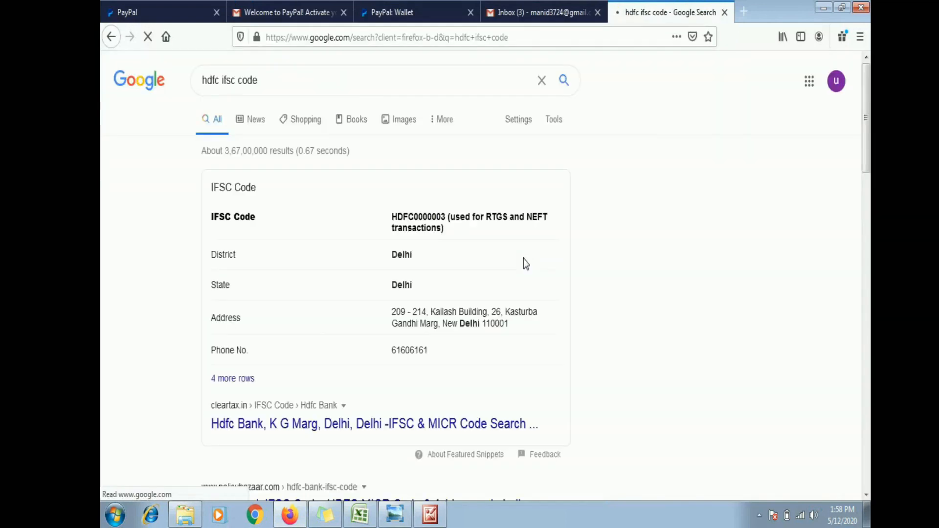
drag(445, 218, 391, 217)
key(ctrl+c)
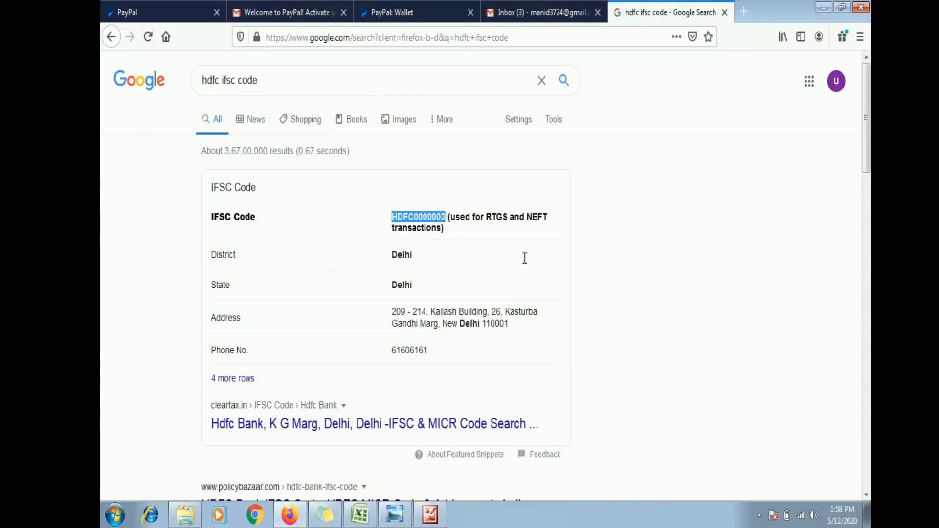
right_click(404, 216)
click(430, 229)
click(416, 13)
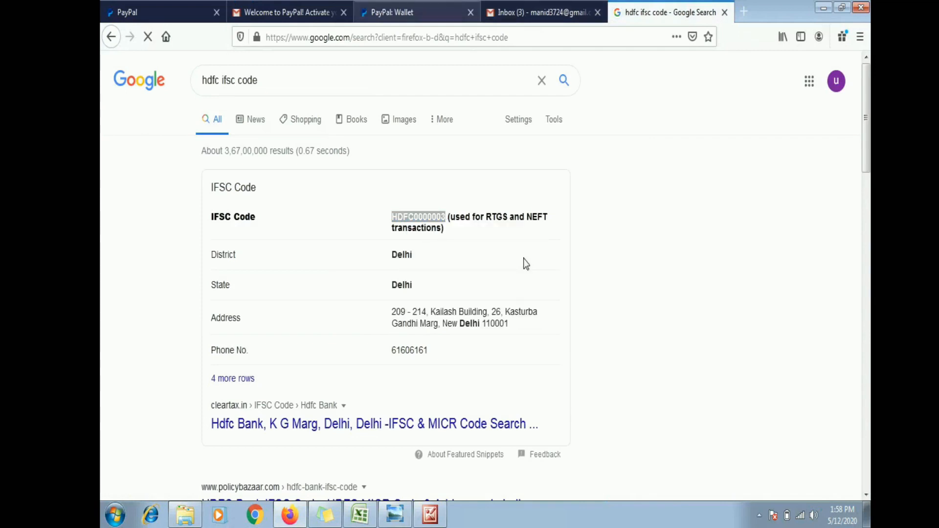
click(524, 259)
Fill in IFSC code HDFC0000003, without the leading space, and the bank account number
key(ctrl+v)
key(Home)
key(BackSpace)
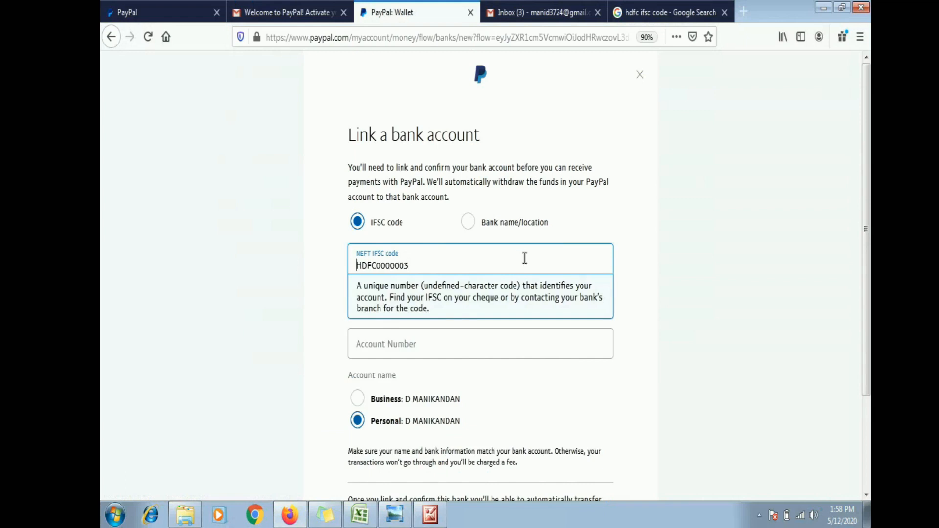
key(Tab)
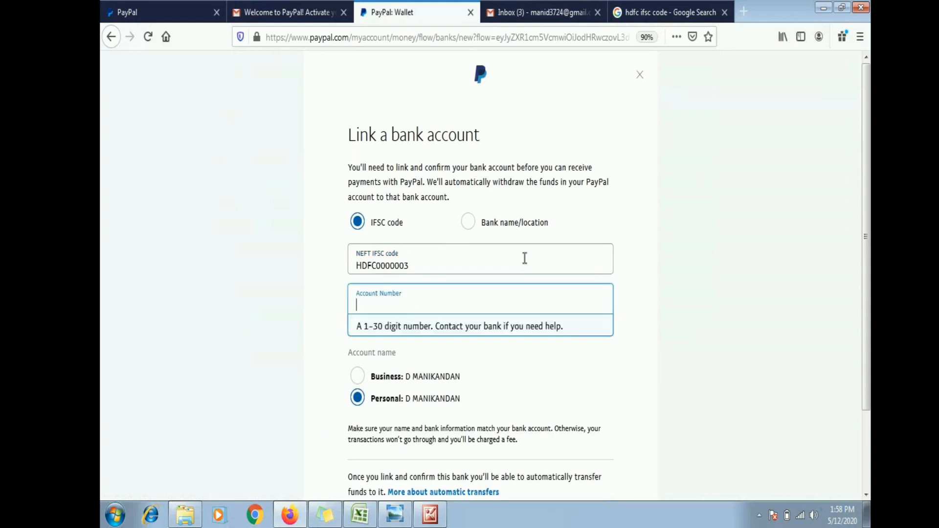
key(Tab)
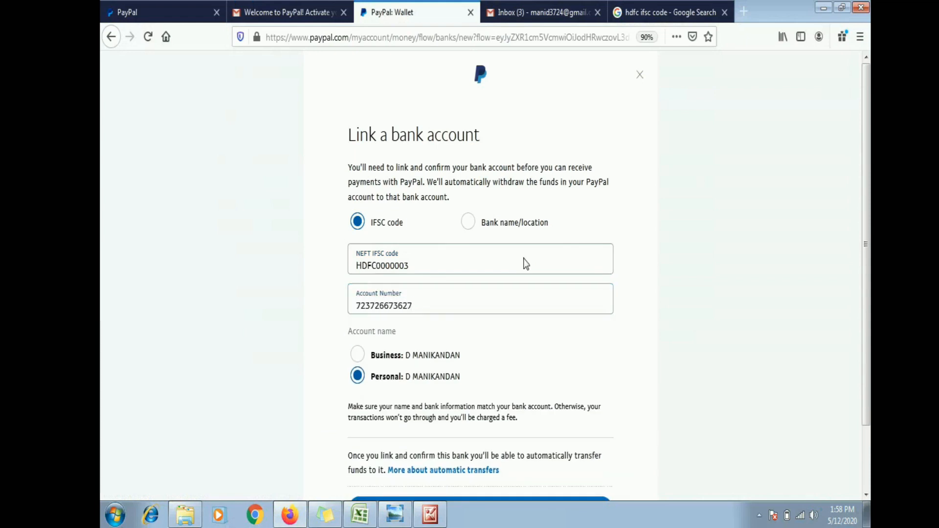
Link the HDFC bank account and request the two confirmation deposits
scroll(525, 264, down, 3)
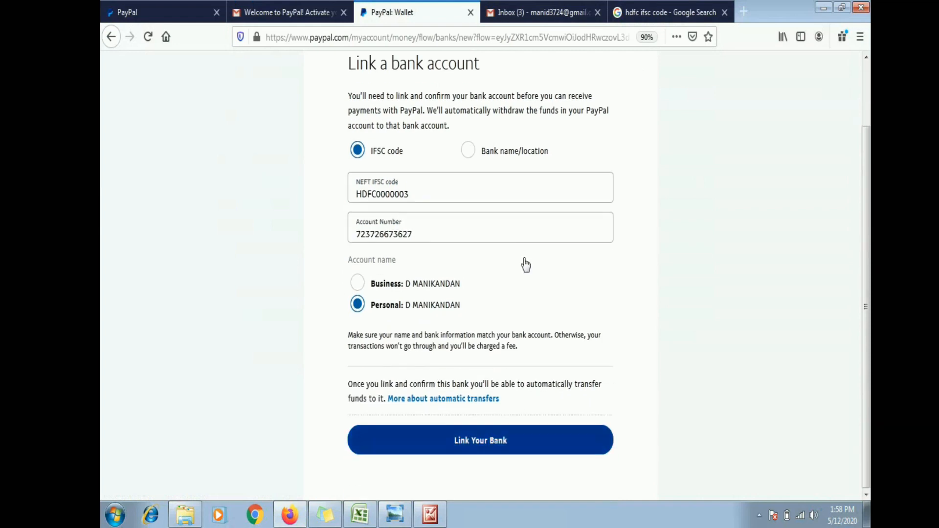
click(465, 437)
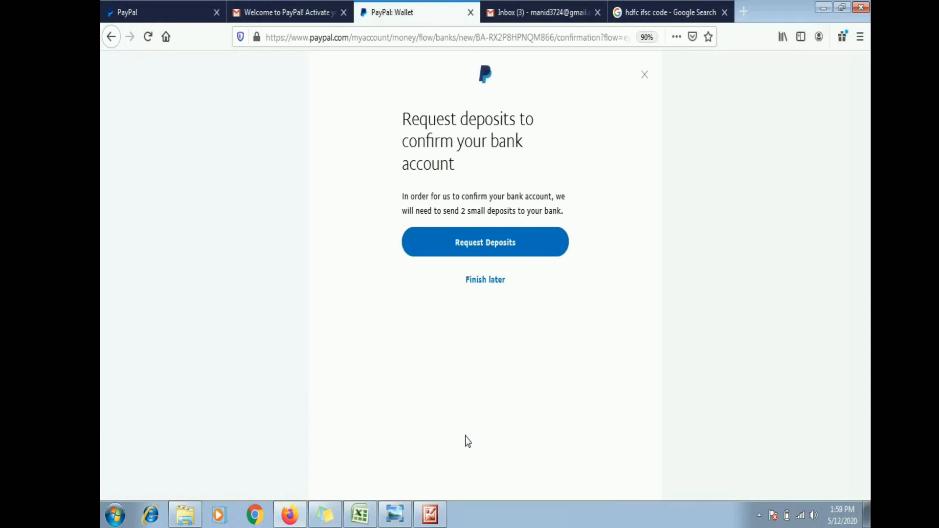
click(498, 250)
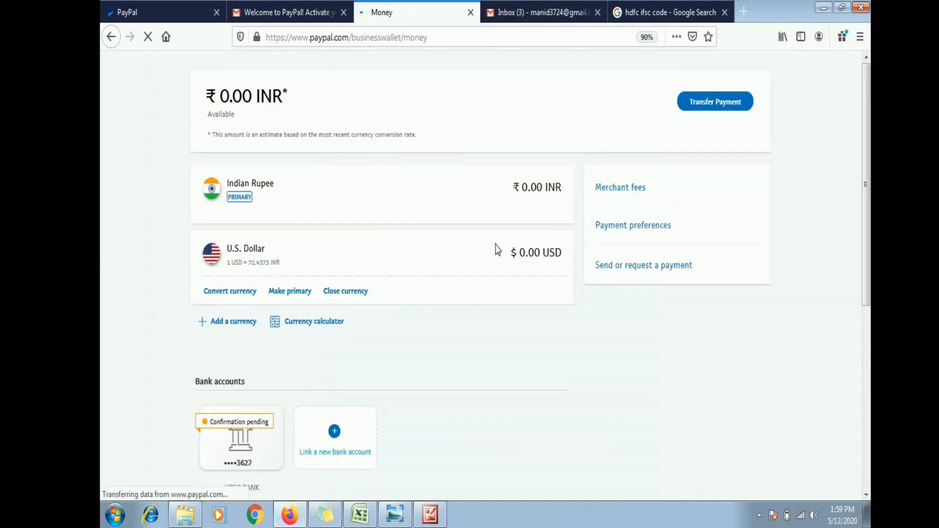
Check that the bank shows Confirmation pending, then return to the Summary dashboard
scroll(498, 250, down, 3)
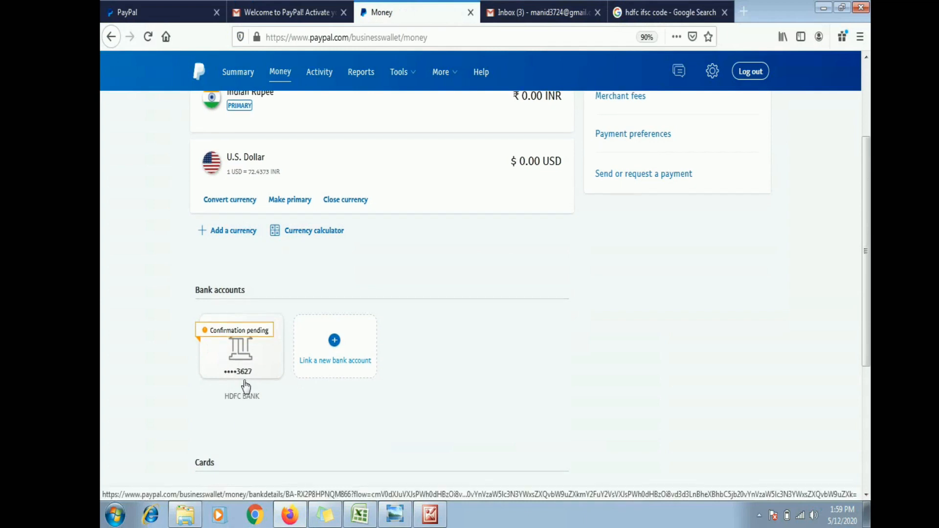
scroll(246, 386, up, 3)
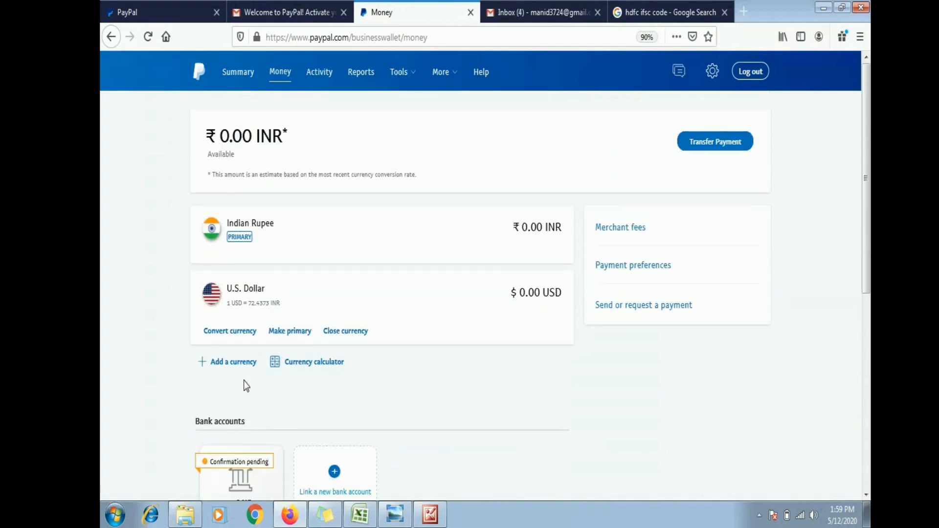
click(246, 387)
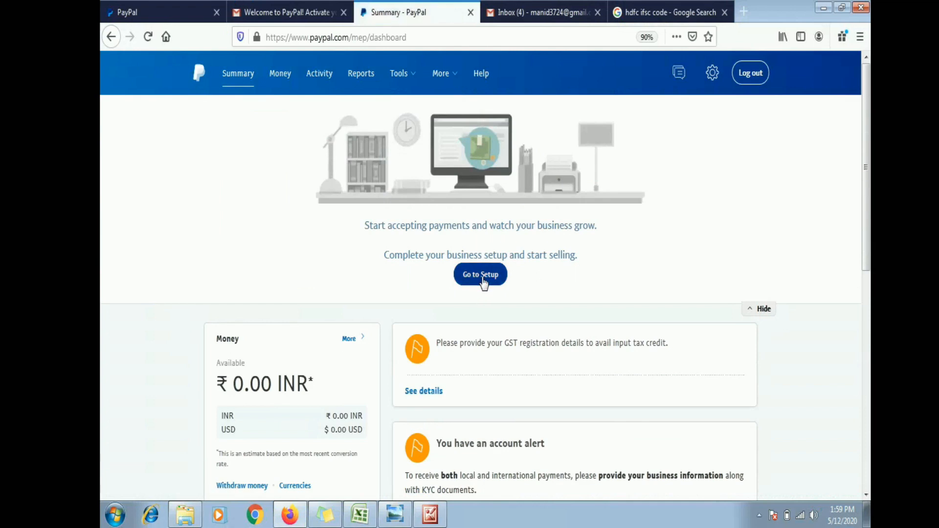
In the Business Setup checklist, start the 'Upload your identity documents for verification' task
click(482, 275)
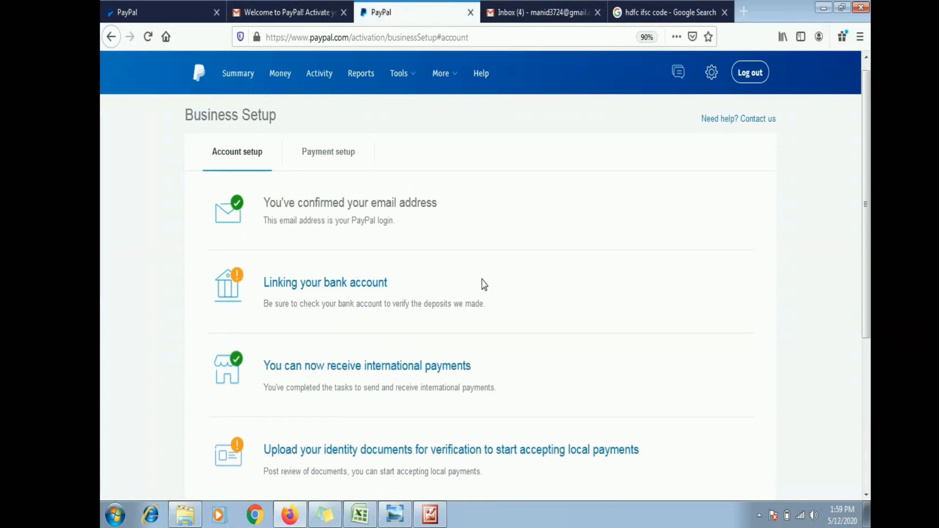
scroll(484, 285, down, 2)
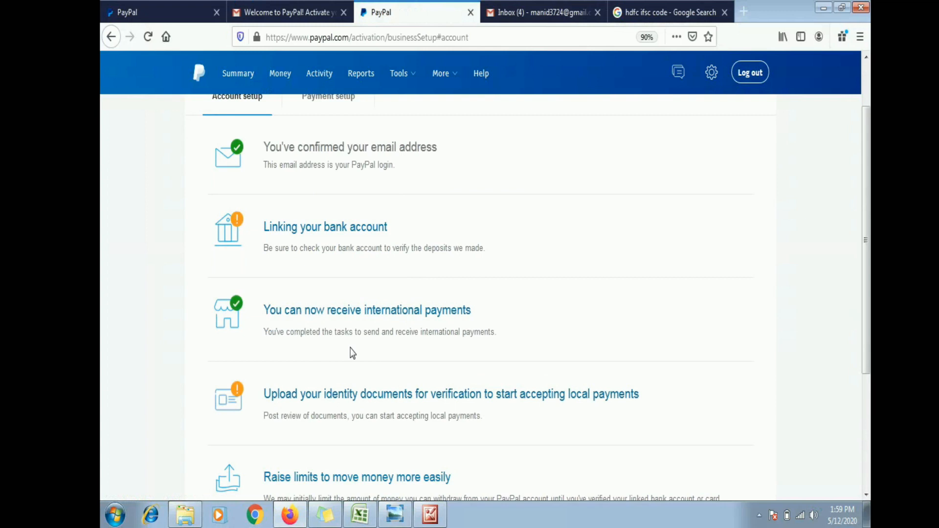
scroll(352, 353, down, 3)
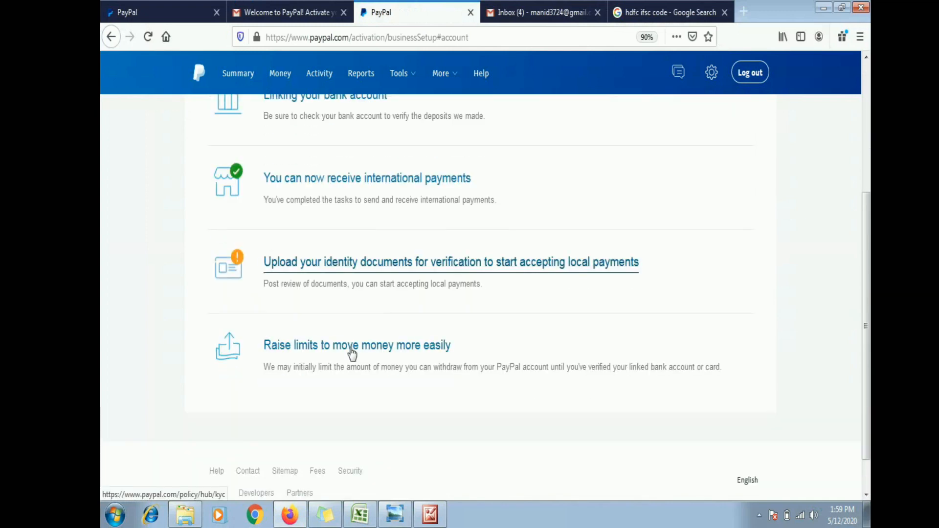
scroll(352, 353, up, 1)
scroll(352, 353, up, 4)
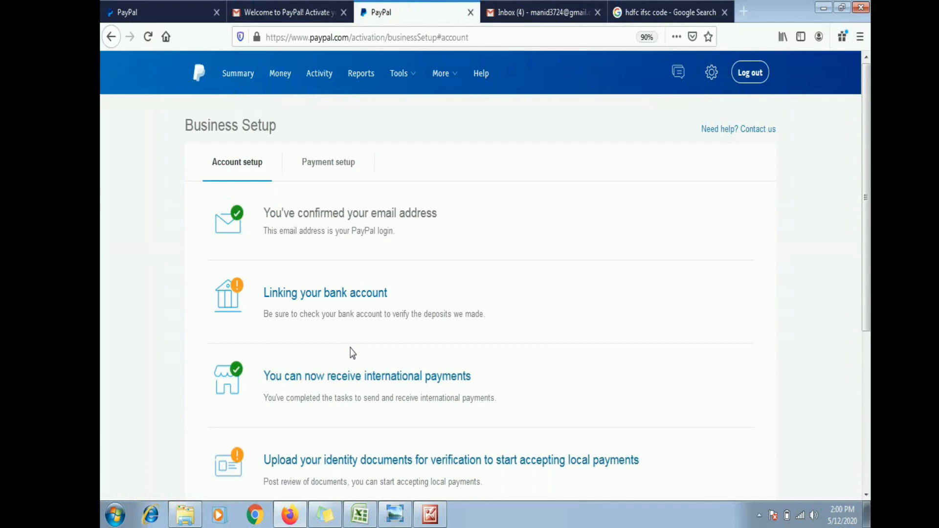
scroll(352, 354, down, 5)
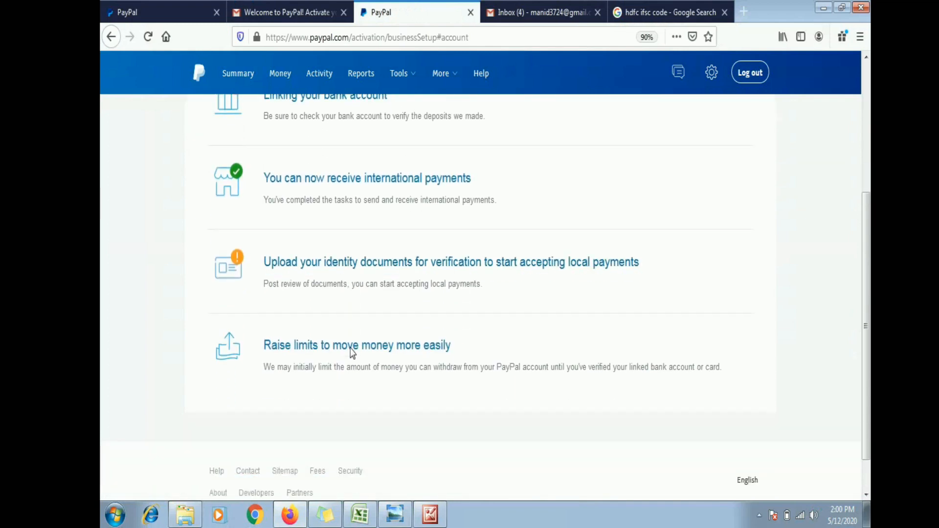
click(327, 271)
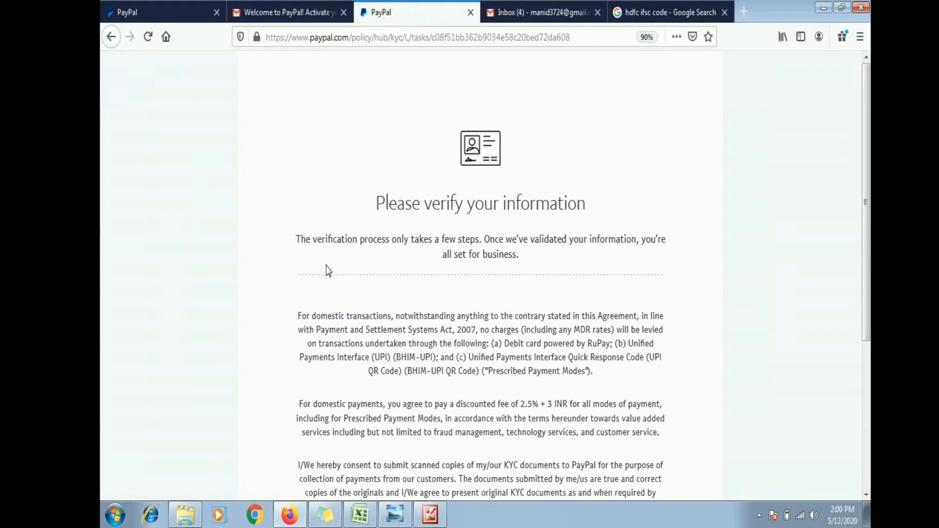
Agree to the KYC consent terms and get started on Proof of identity
scroll(327, 264, down, 1)
scroll(327, 265, down, 3)
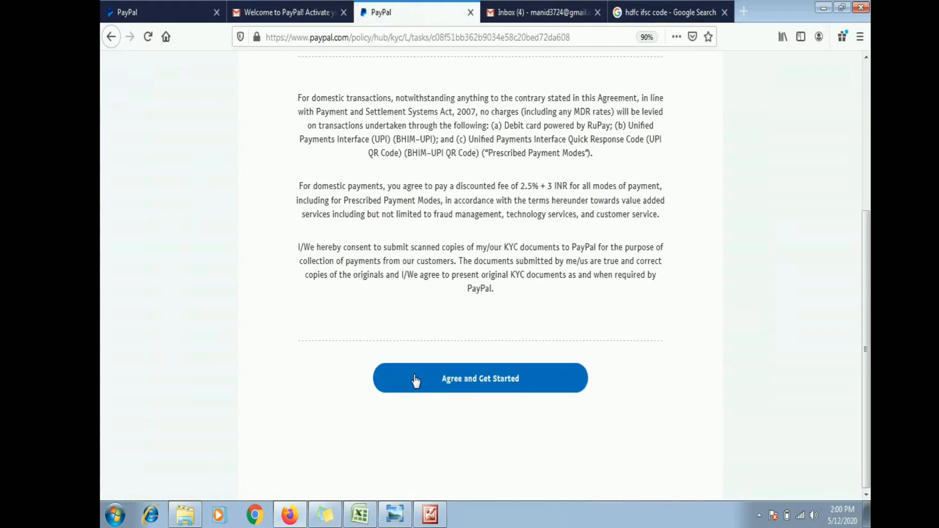
click(415, 380)
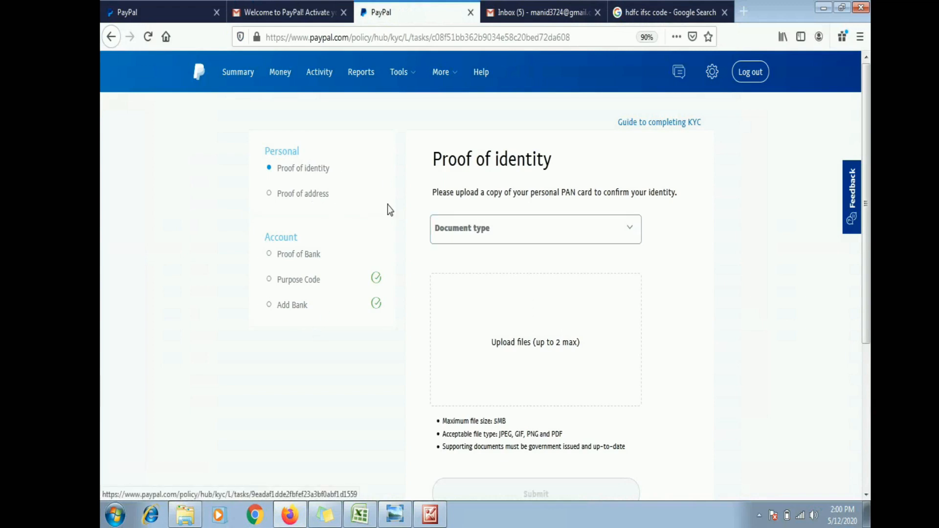
Select PAN Card as document type, upload the 'Proof of Identity(PAN)' image, and submit
click(465, 228)
click(463, 252)
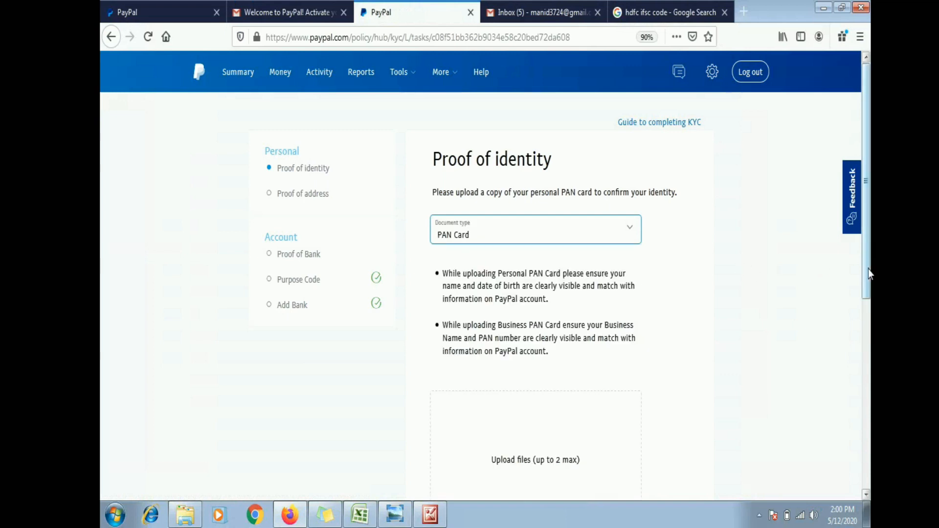
scroll(866, 264, down, 3)
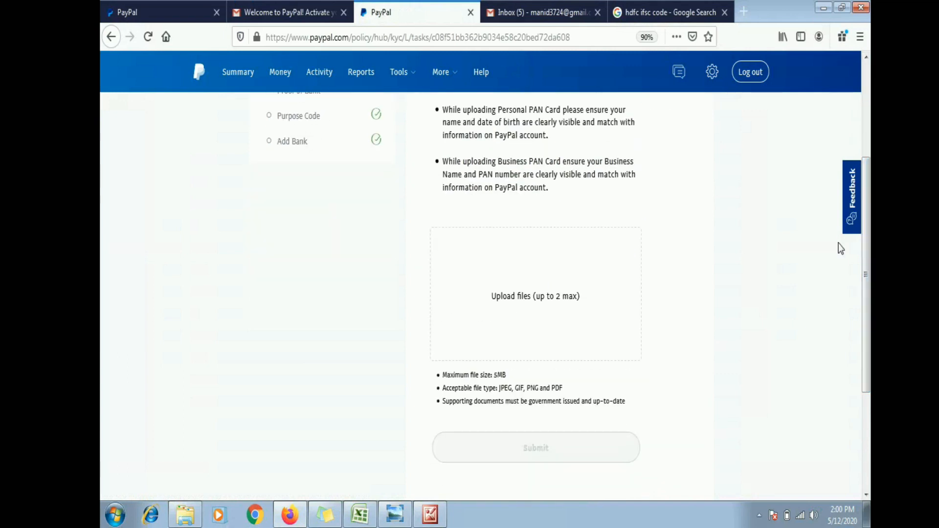
click(518, 308)
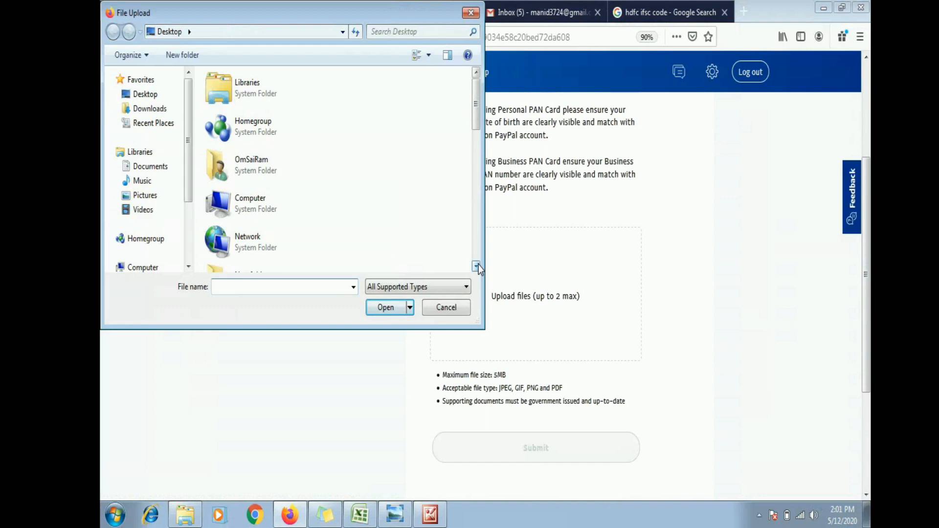
drag(476, 266, 477, 266)
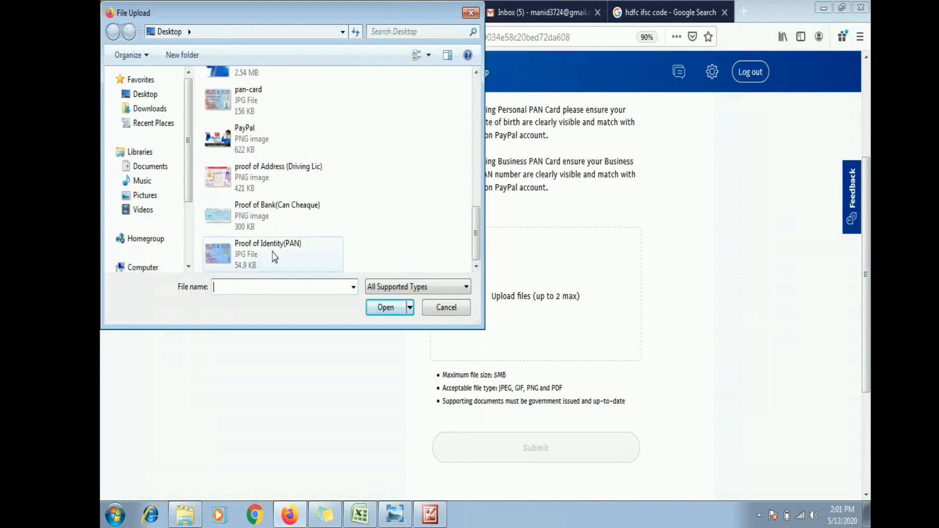
click(391, 313)
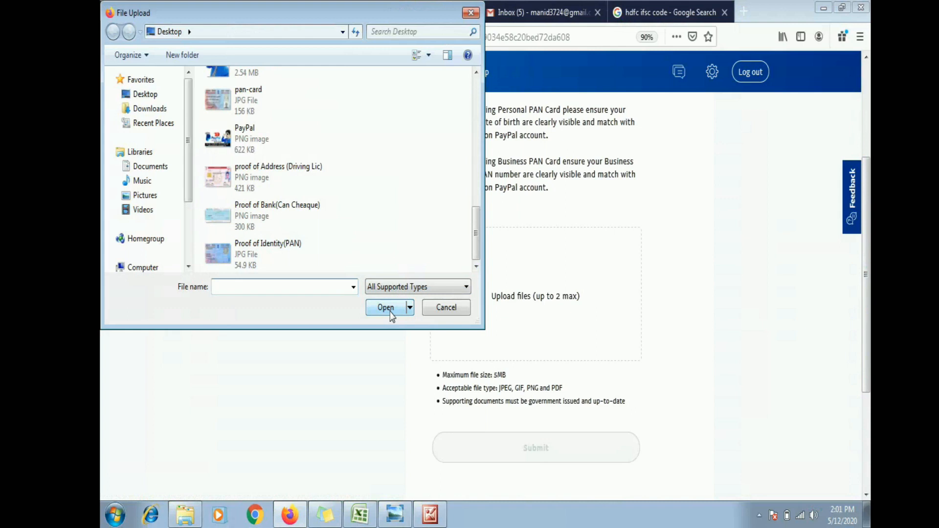
click(391, 314)
click(273, 255)
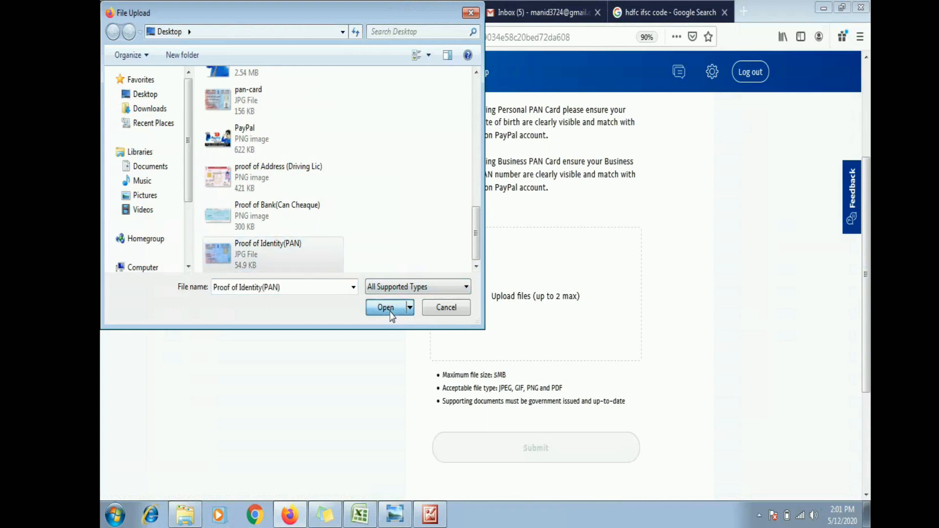
click(391, 314)
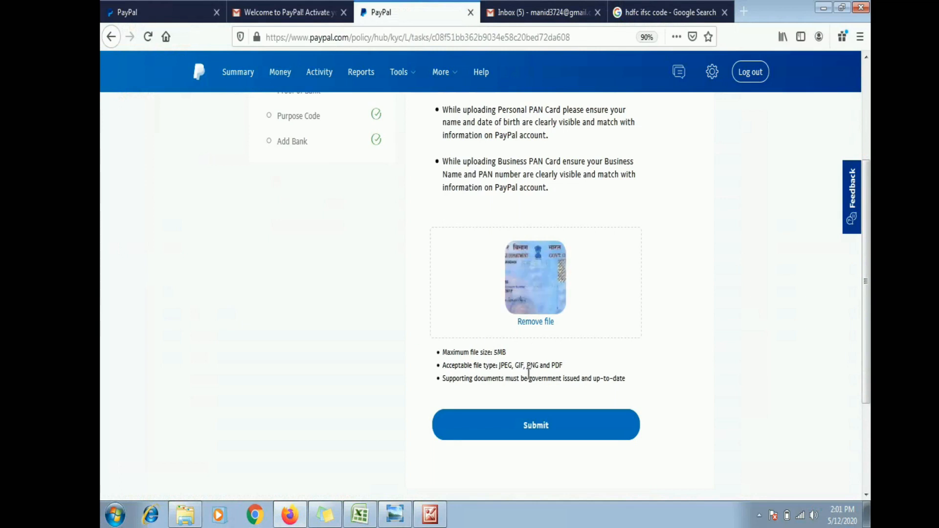
click(529, 429)
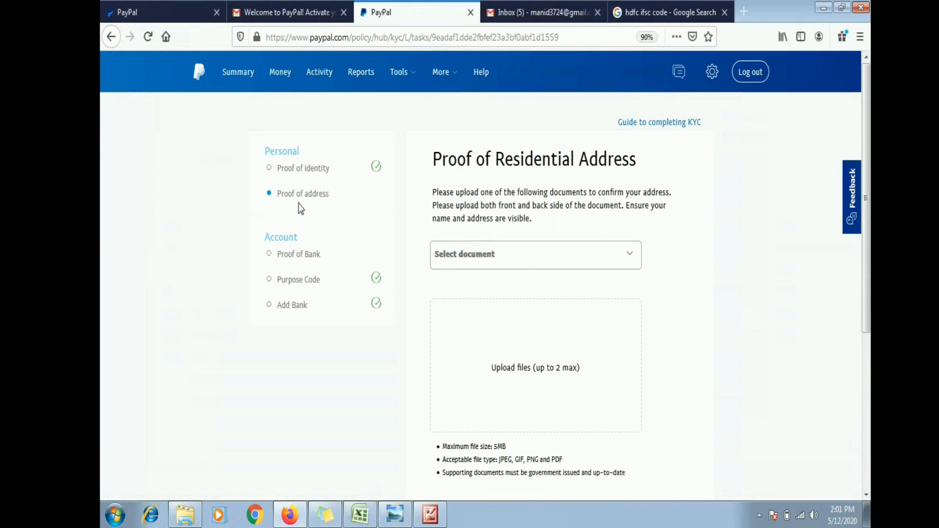
Choose Driving Licence as address proof and upload the 'proof of Address (Driving Lic)' image
click(468, 258)
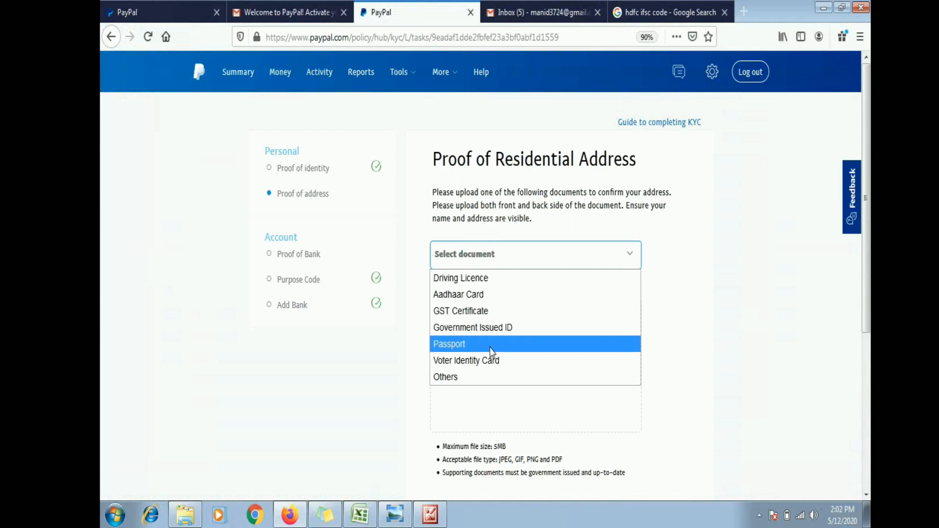
click(481, 278)
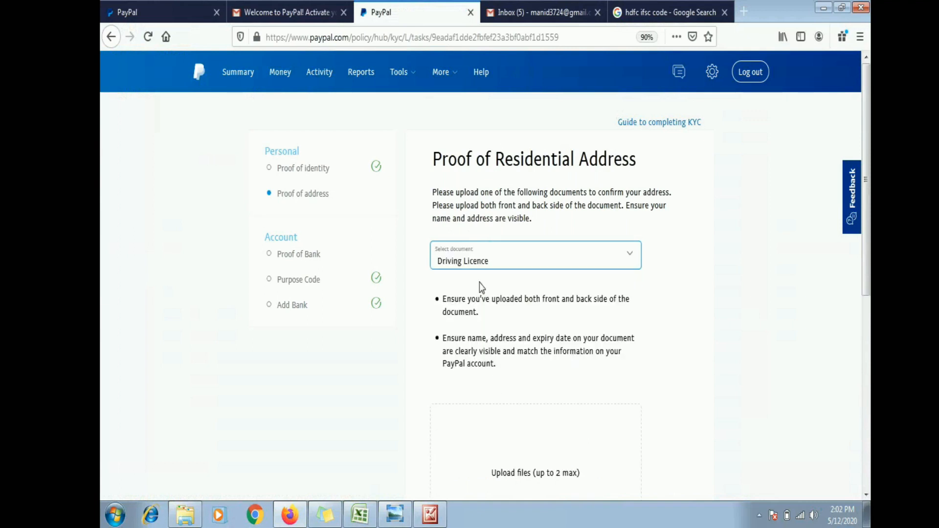
scroll(858, 252, down, 4)
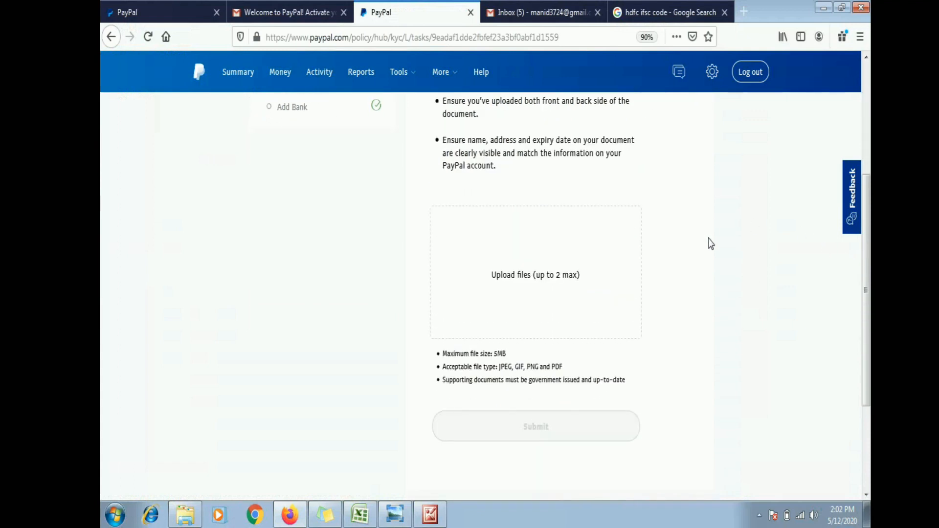
click(559, 263)
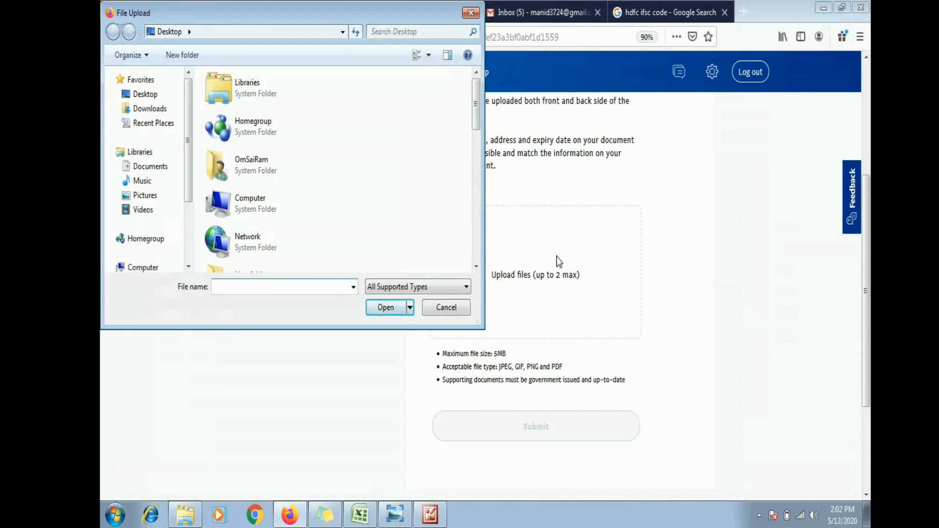
drag(475, 104, 476, 234)
click(264, 177)
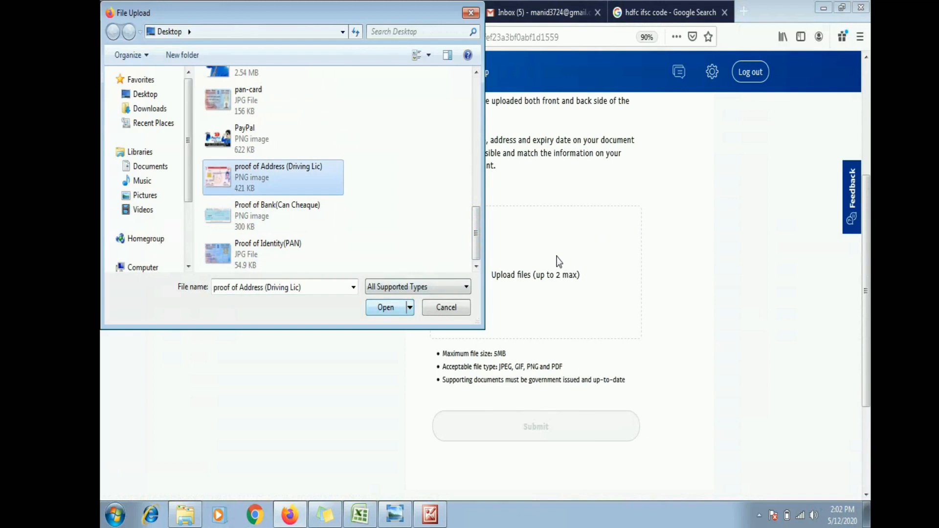
key(Return)
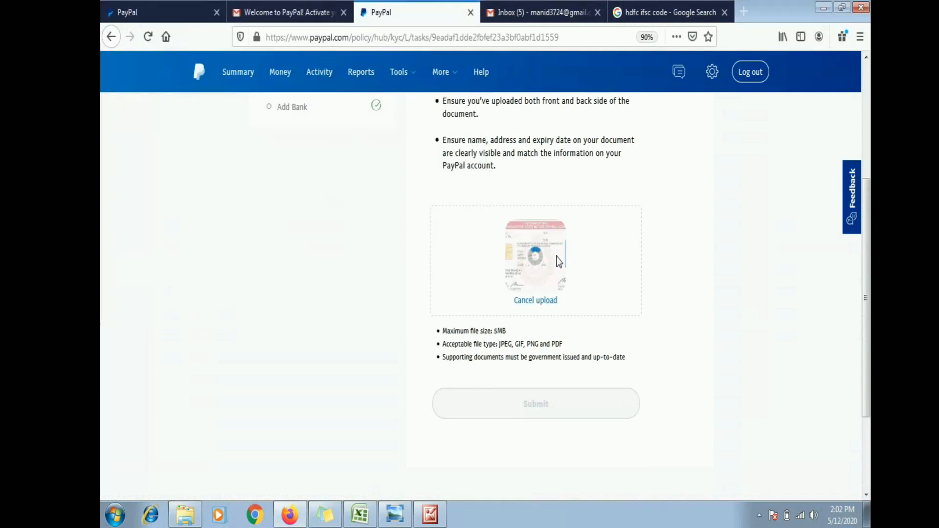
Review the document type options, keep Driving Licence, and submit the proof of address
scroll(559, 262, up, 4)
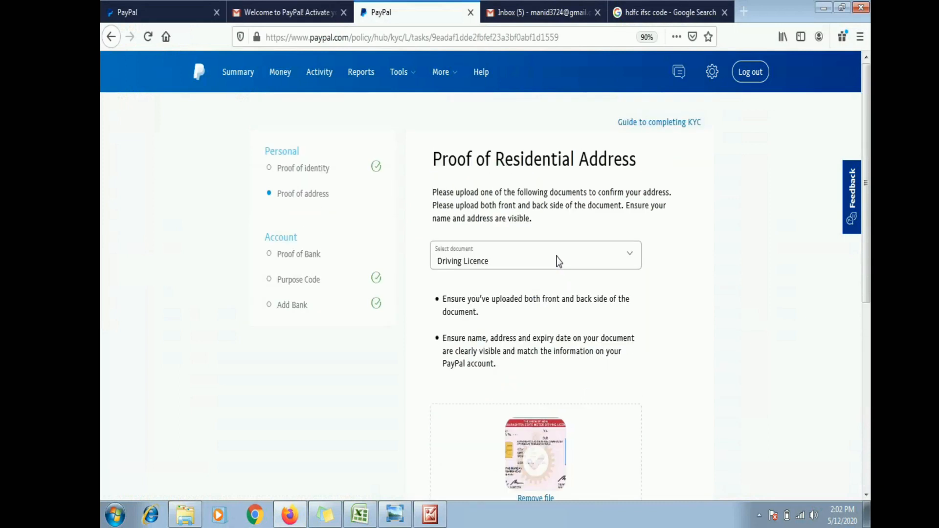
click(559, 262)
key(Down)
key(Down)
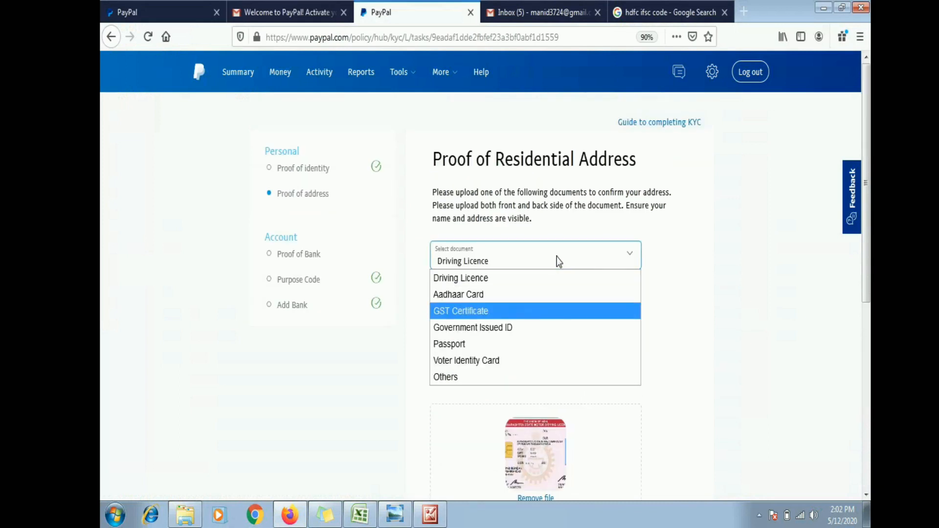
key(Down)
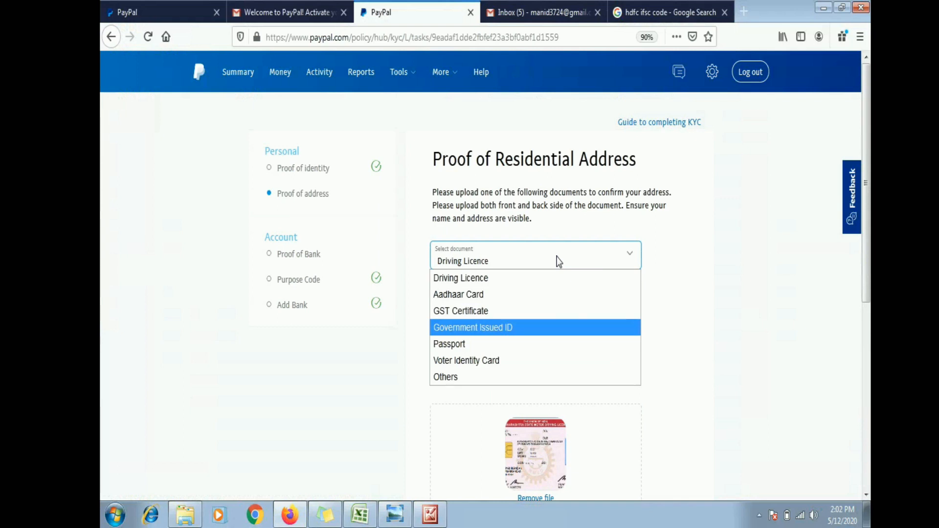
key(Down)
key(Down)
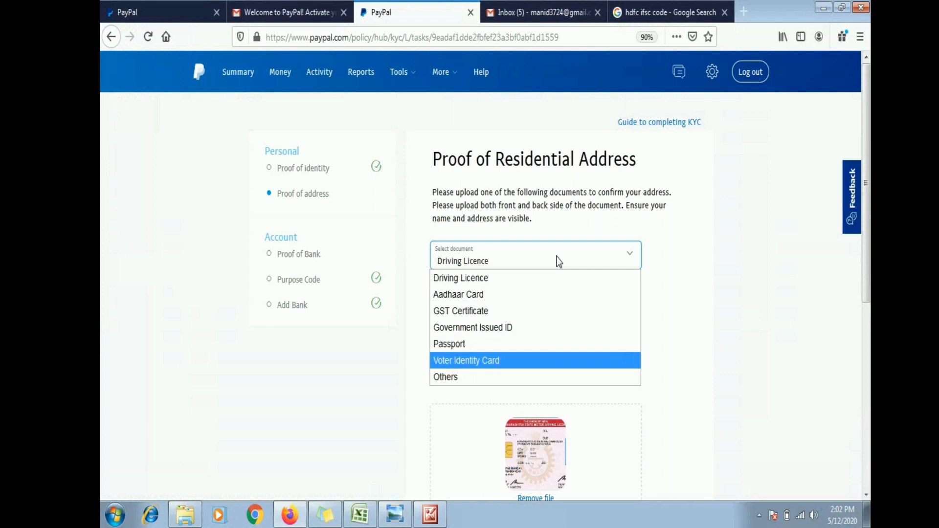
key(Down)
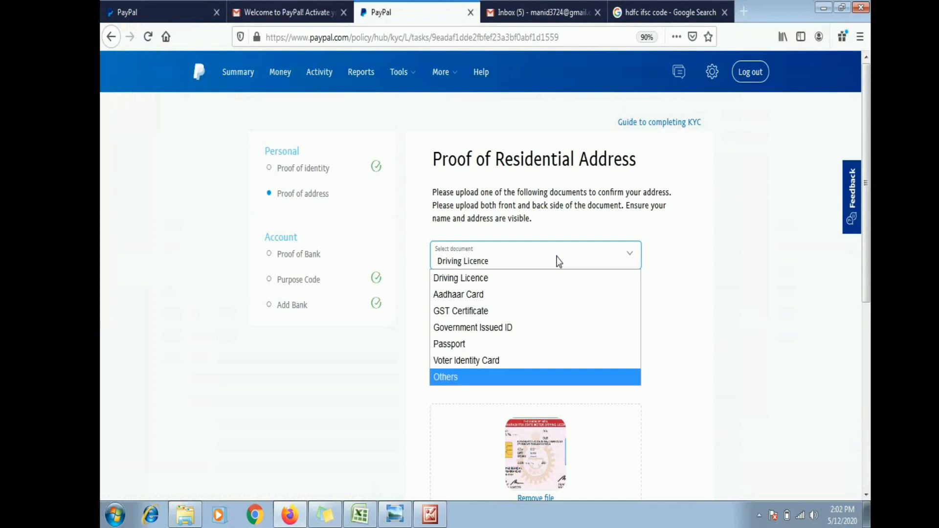
click(559, 262)
scroll(557, 256, down, 4)
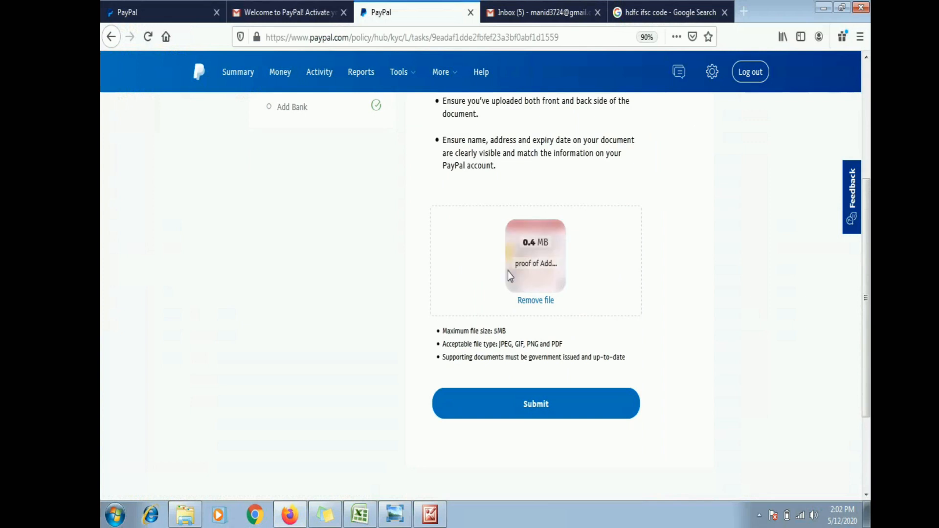
click(520, 406)
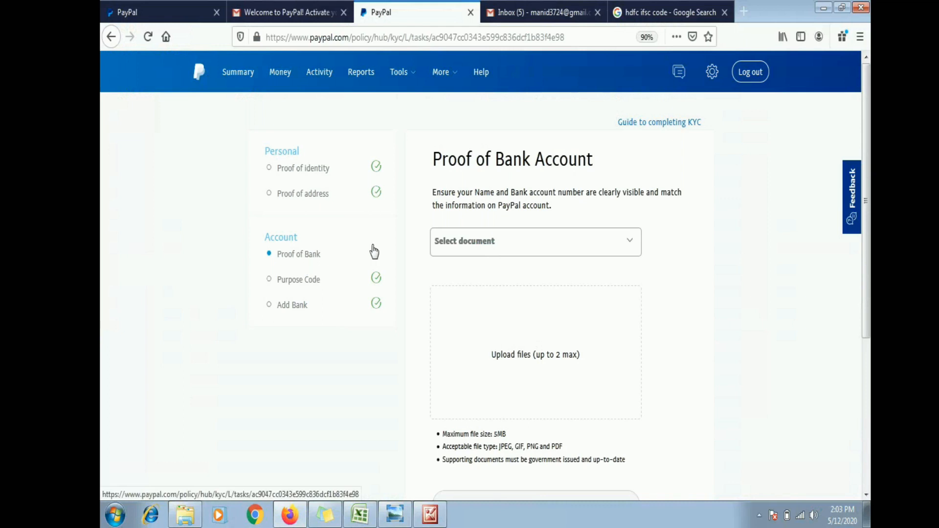
Choose Cancelled cheque, upload the 'Proof of Bank(Can Cheaque)' image, and submit it
click(454, 245)
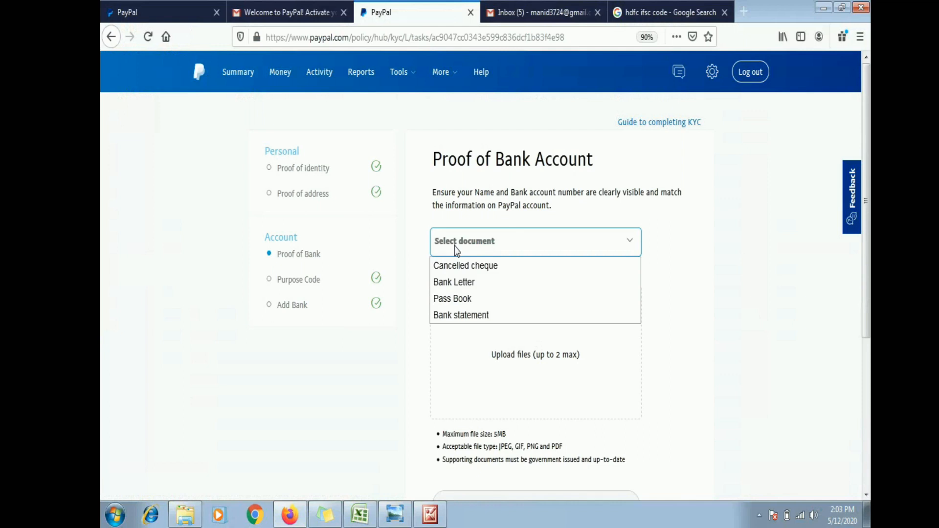
click(466, 269)
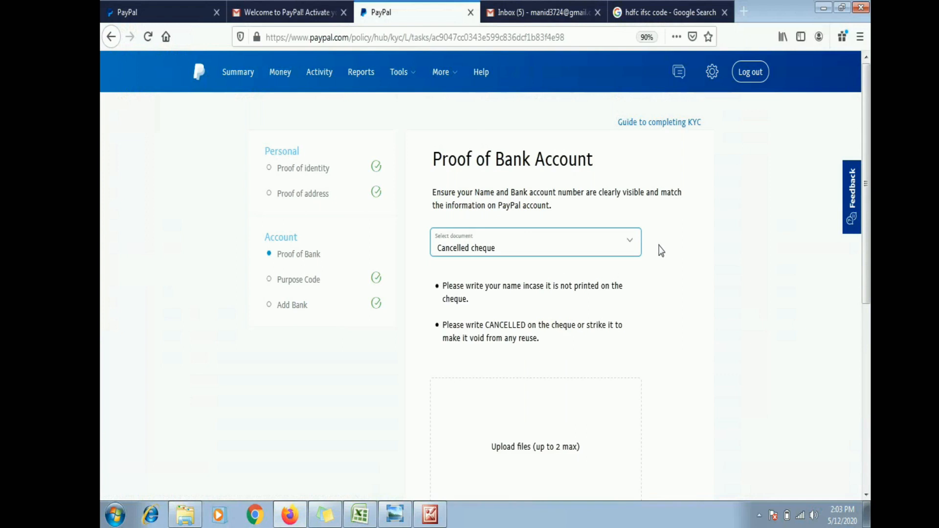
scroll(660, 251, down, 3)
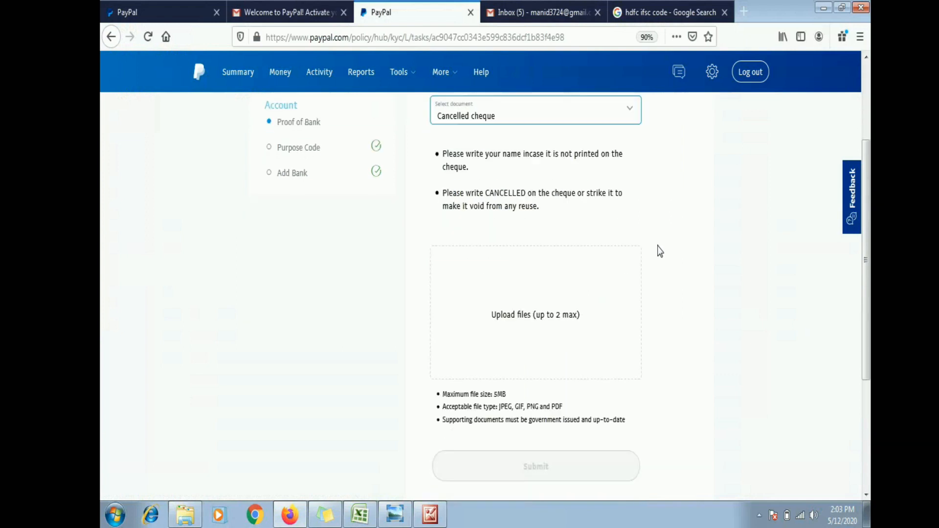
click(566, 305)
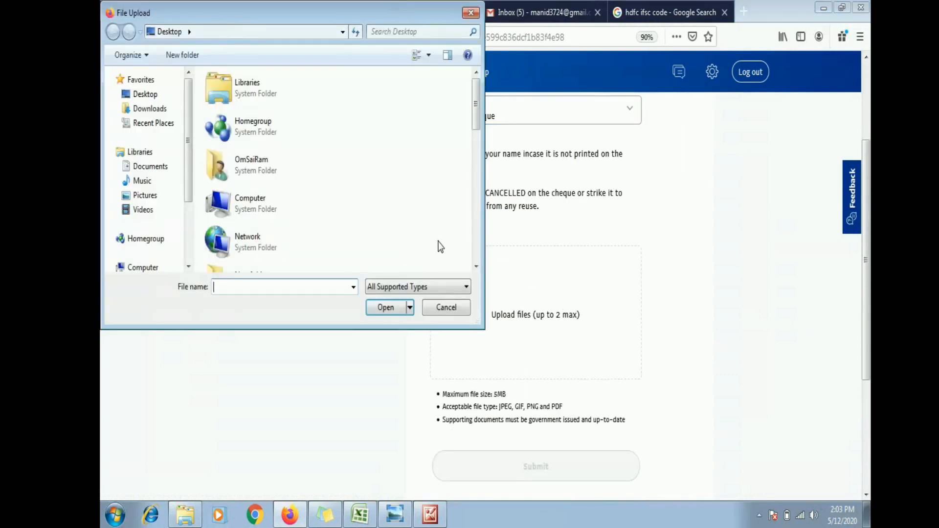
scroll(440, 246, down, 5)
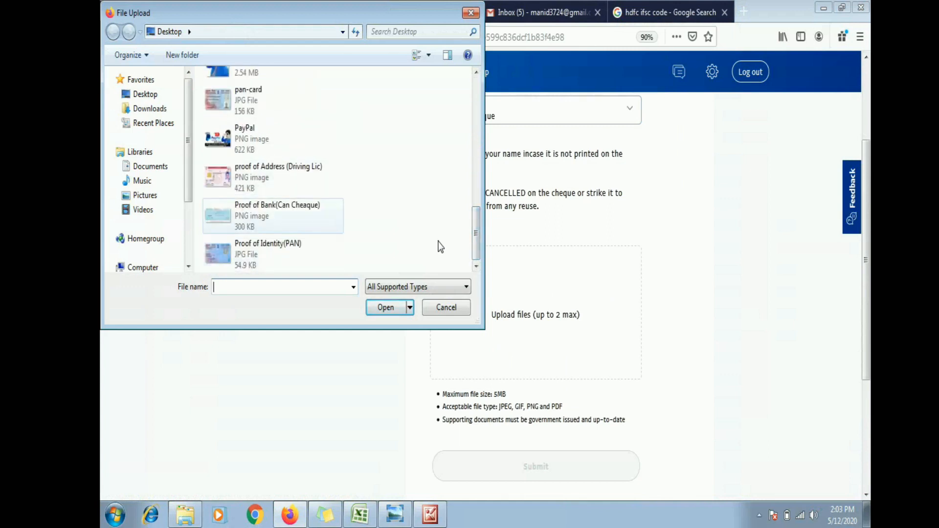
click(274, 215)
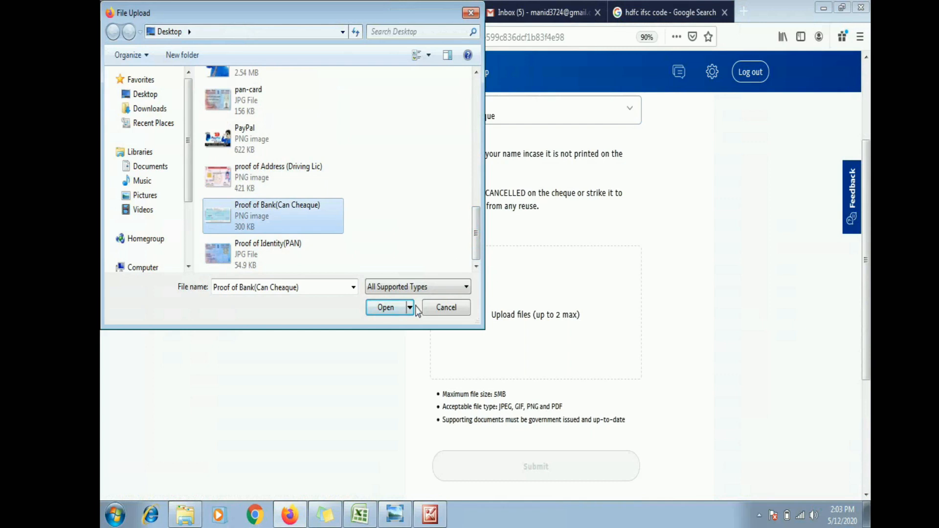
click(375, 310)
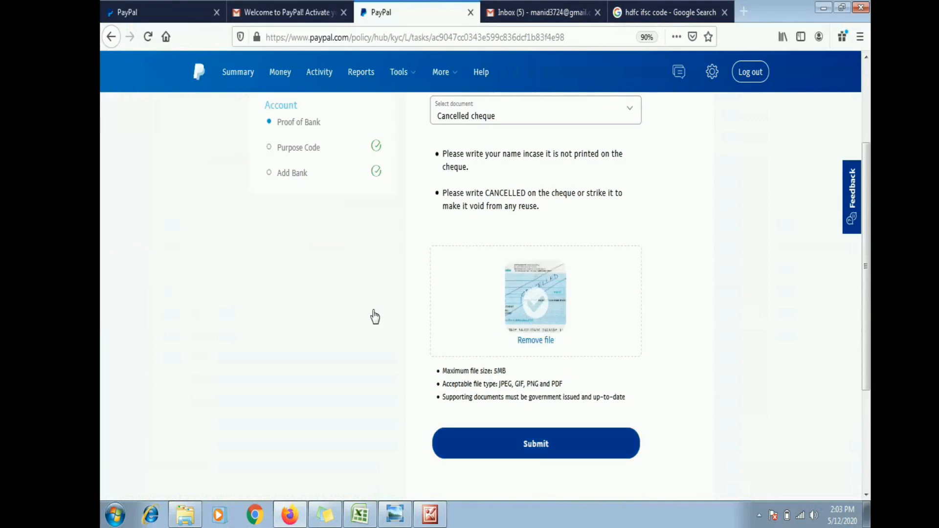
click(483, 444)
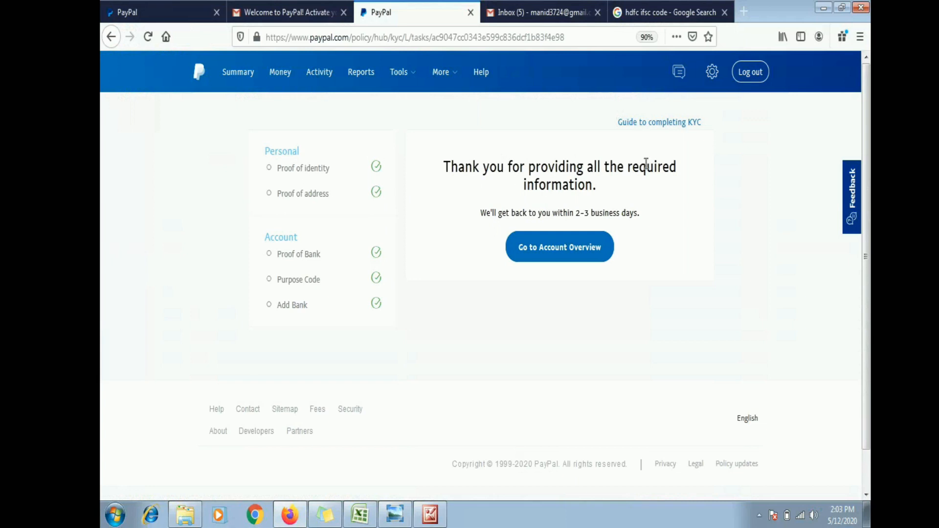
Go to the Account Overview dashboard, scroll through its notices, and open a new browser tab
click(559, 257)
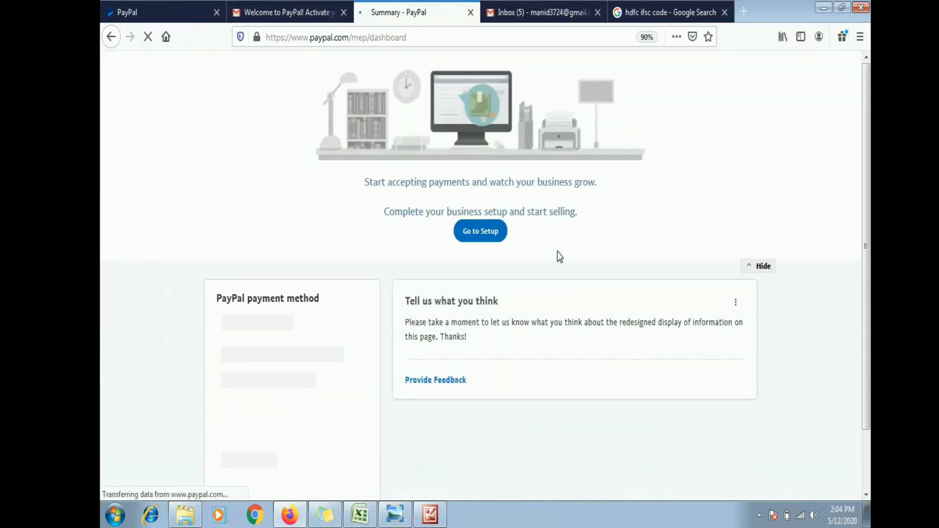
scroll(557, 251, down, 4)
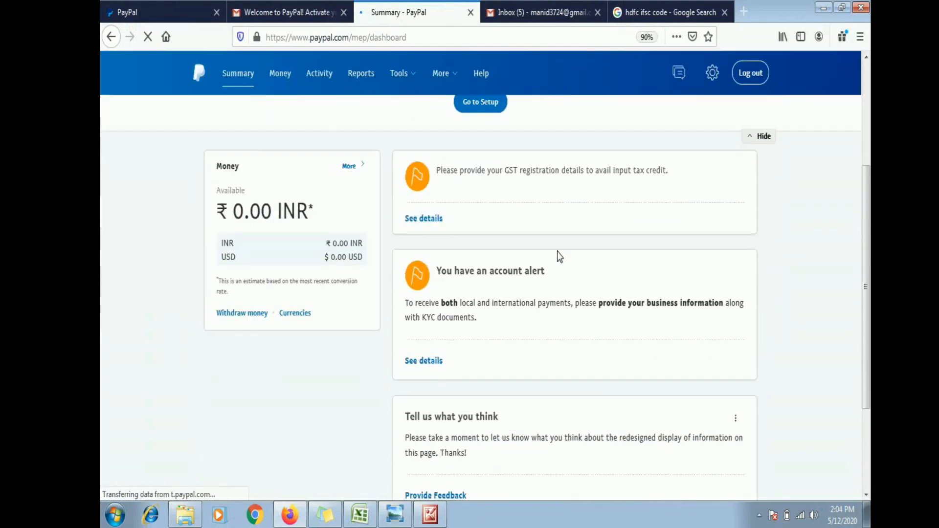
scroll(557, 252, down, 3)
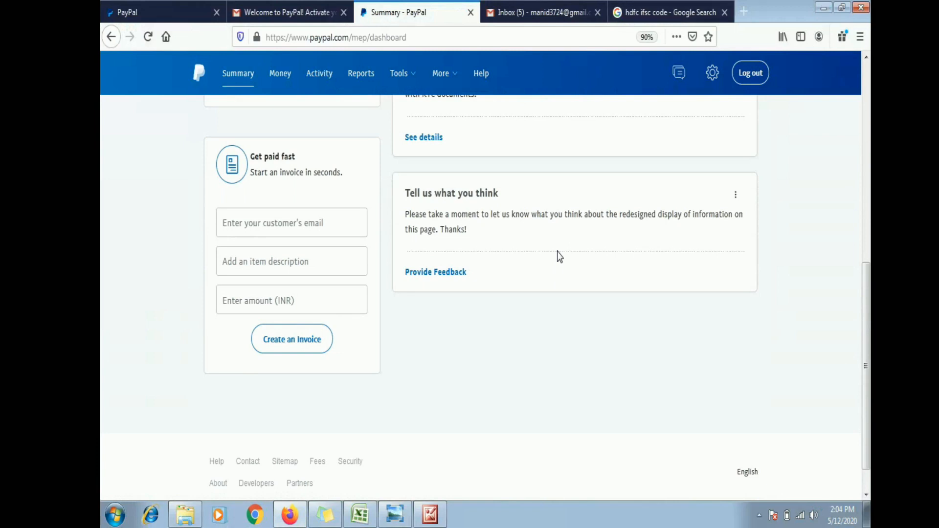
key(ctrl+t)
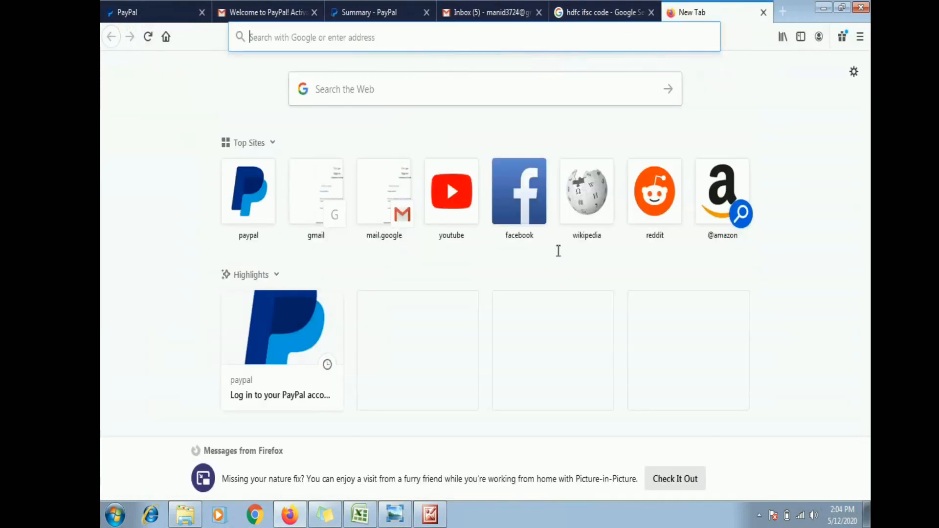
Load gharsekamoo.blogspot.com in Firefox, reaching Blogger's 'Blog not found' page, then switch to Chrome
key(ctrl+l)
text(ghar)
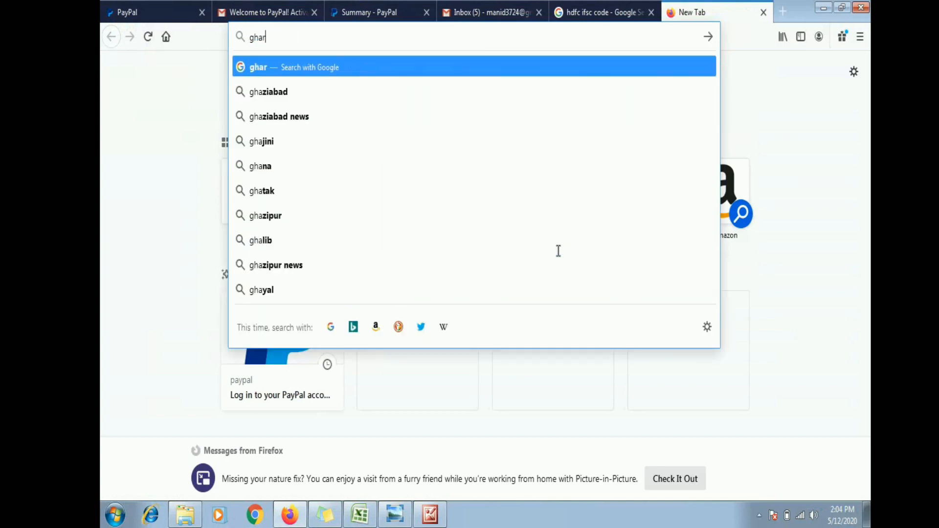
text(sekamoo)
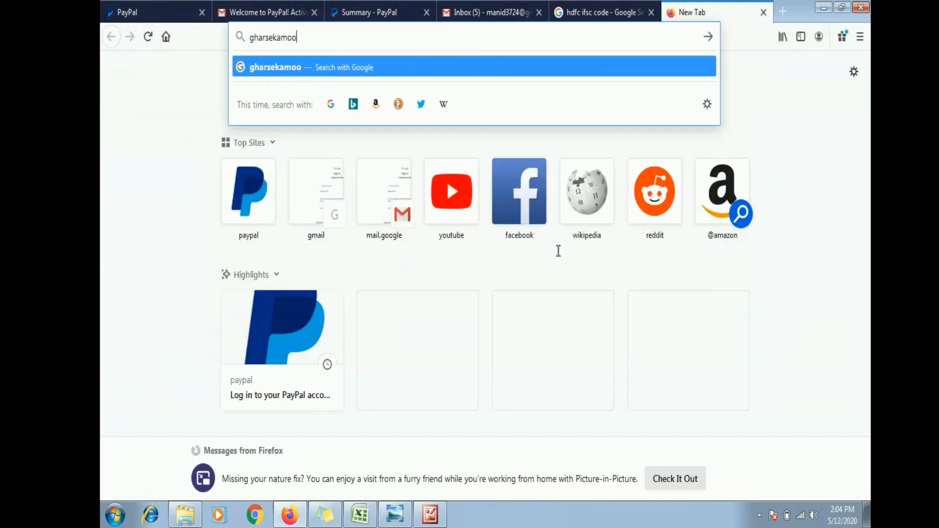
text(.bl)
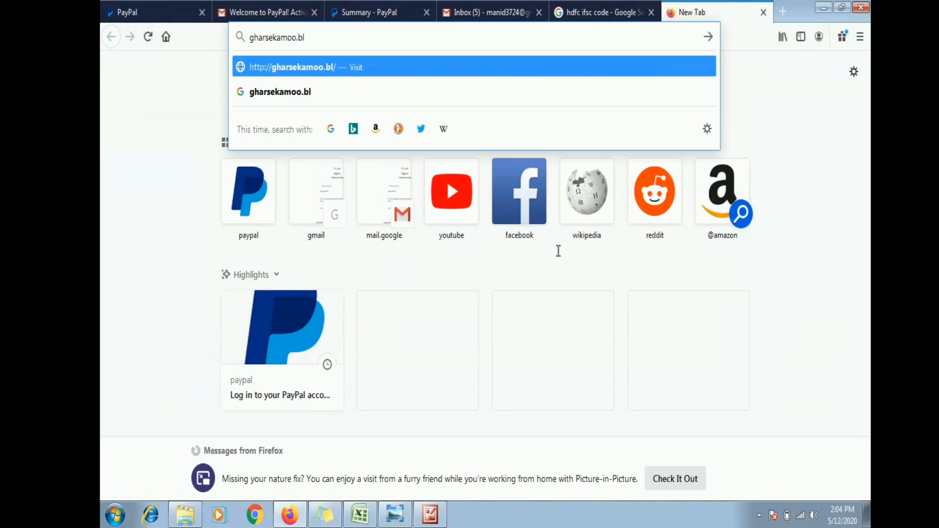
text(ogspot.com)
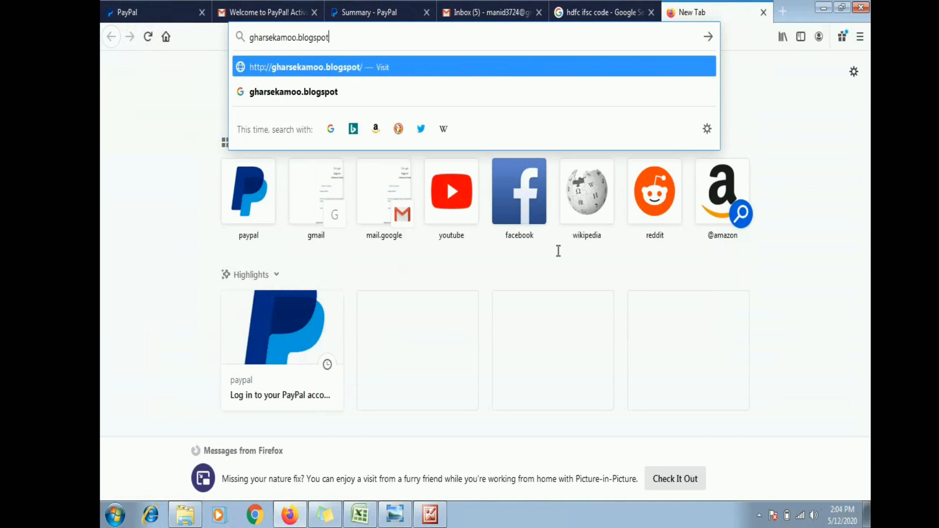
key(Return)
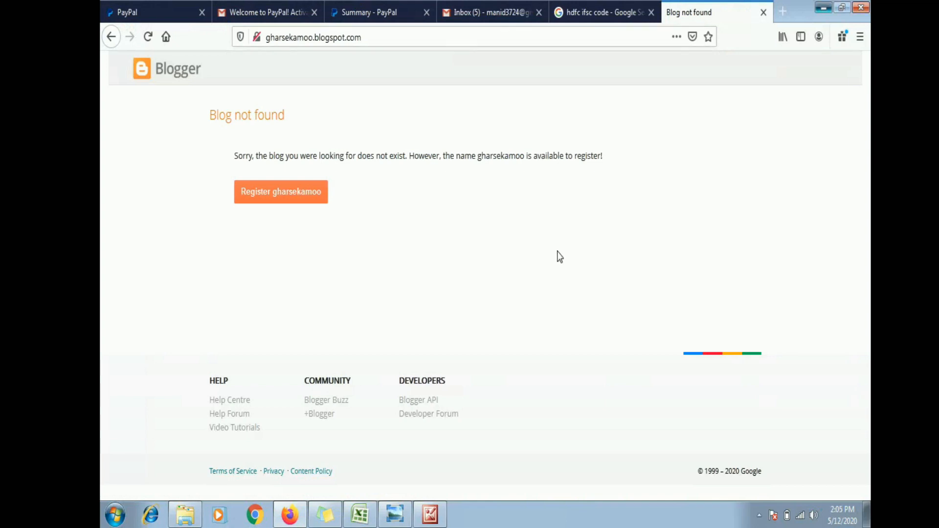
key(alt+Tab)
key(super+4)
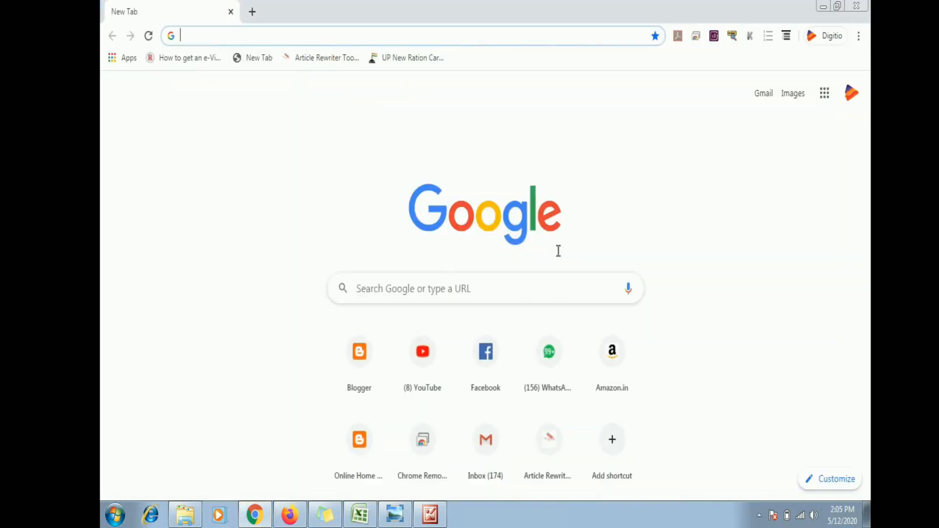
Open the gharsekamaoo.blogspot.com blog in Chrome and read down through the PayPal tutorial post
key(Down)
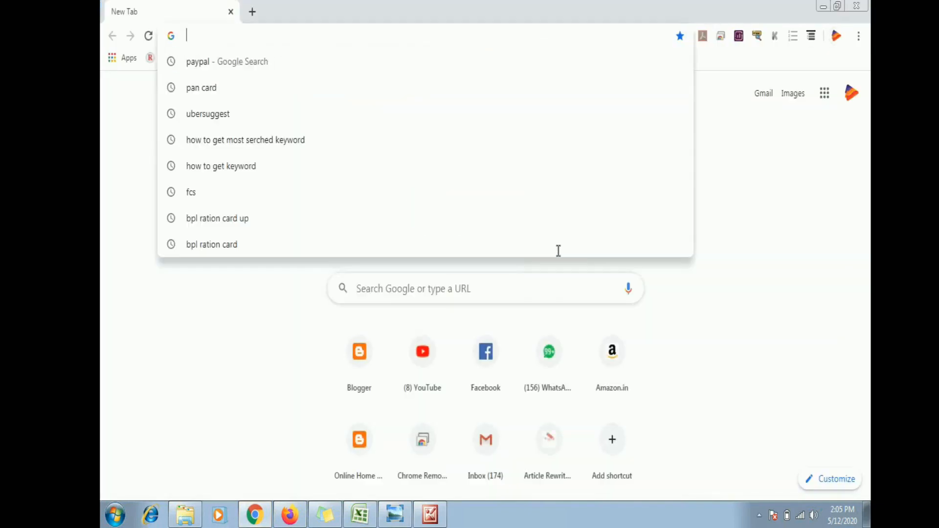
text(gharsekamaoo.blogspot.com)
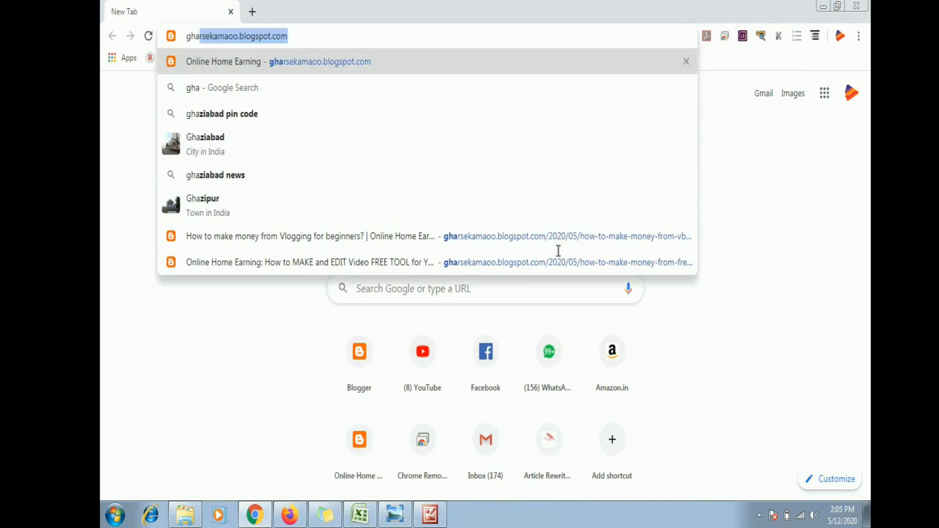
key(Right)
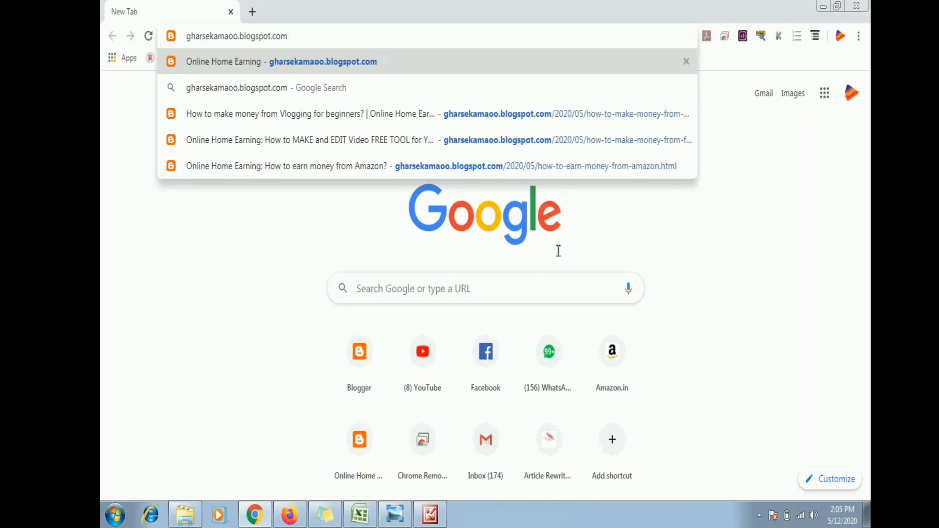
key(Return)
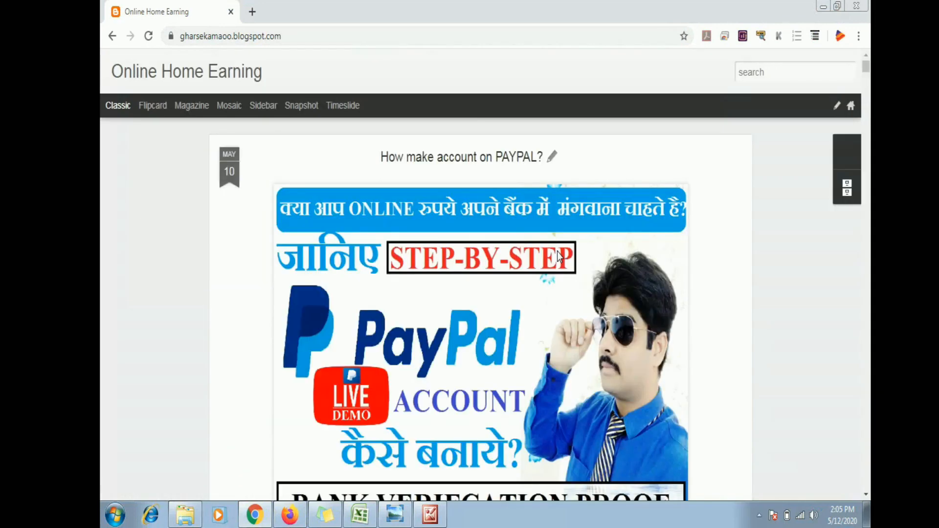
scroll(557, 251, down, 1)
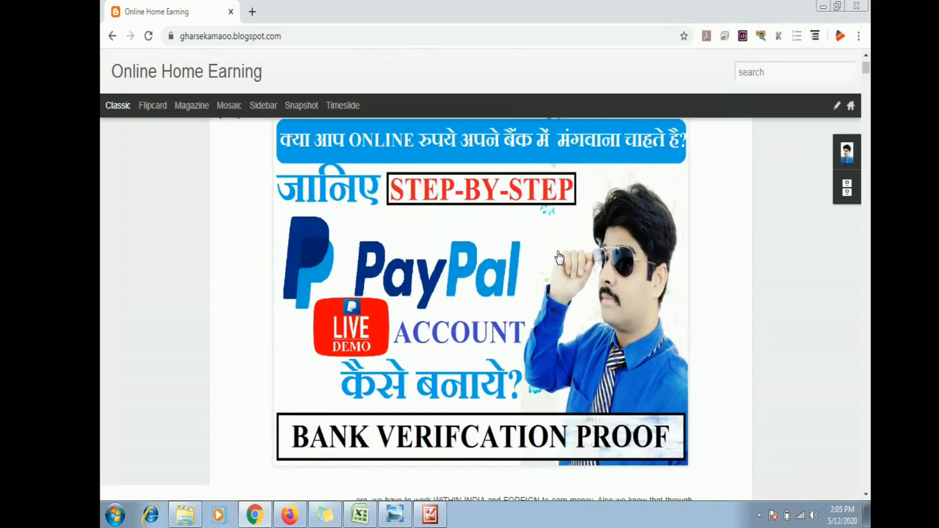
scroll(558, 253, down, 5)
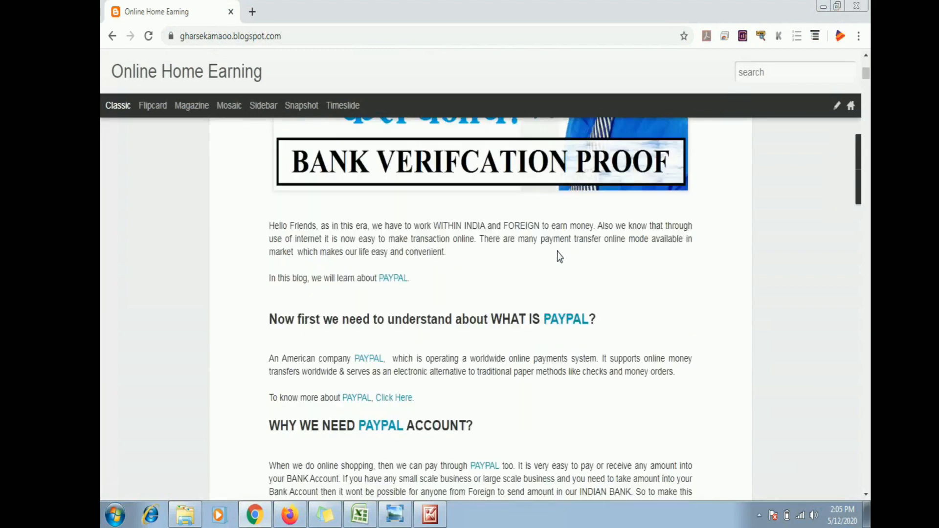
scroll(556, 251, down, 18)
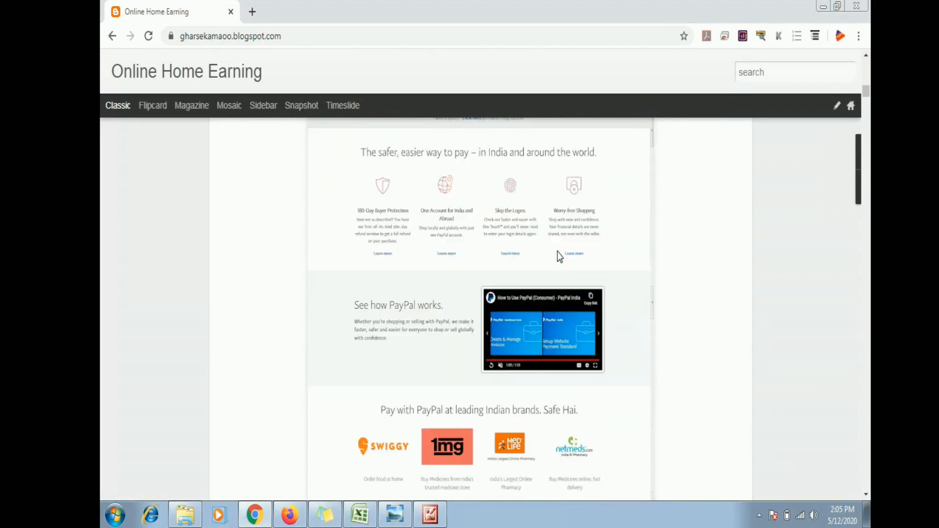
scroll(557, 252, down, 12)
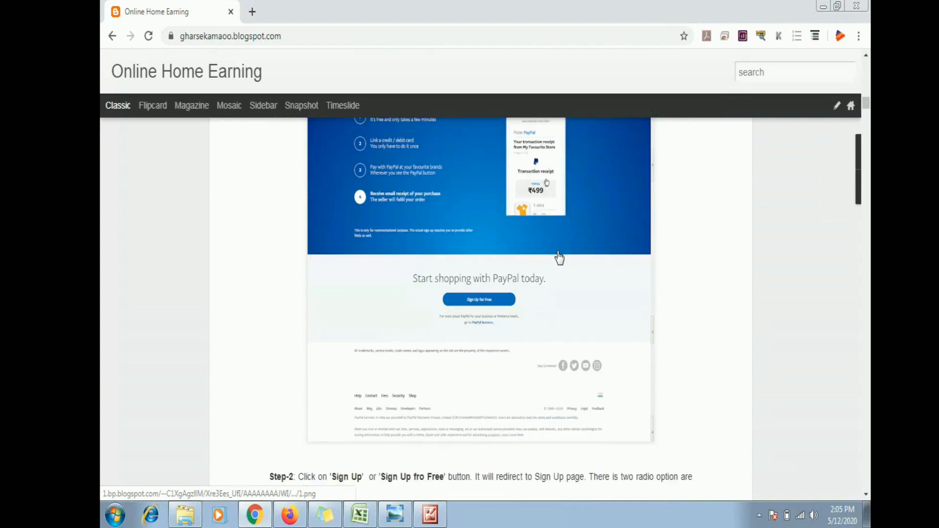
scroll(559, 257, down, 2)
scroll(559, 257, down, 15)
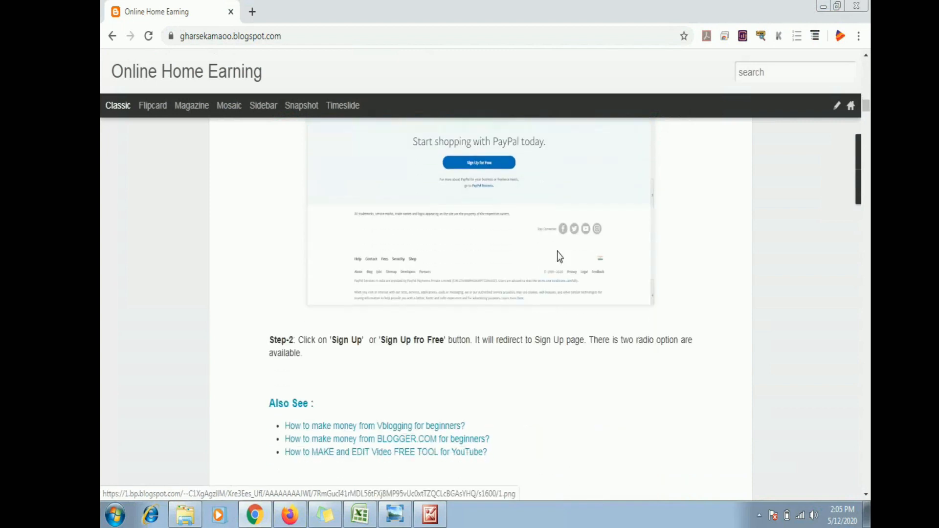
scroll(558, 253, down, 7)
scroll(559, 257, down, 8)
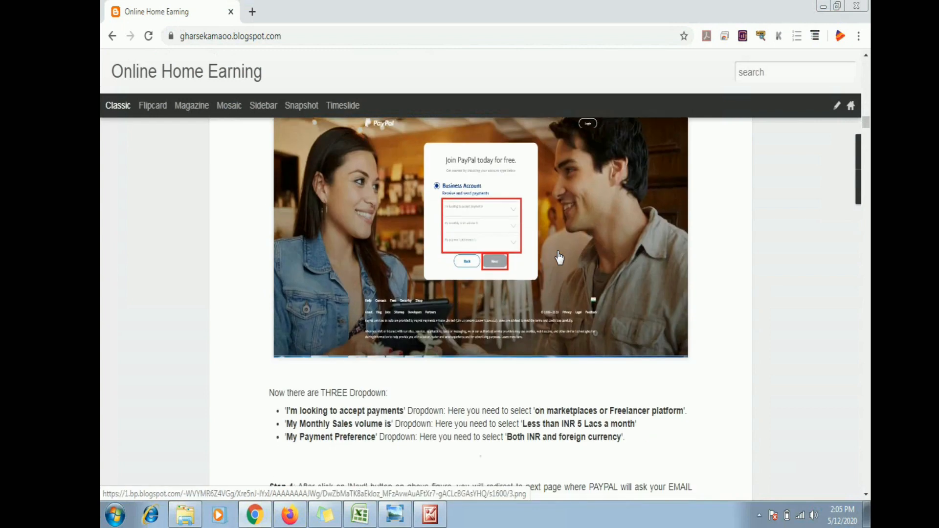
scroll(559, 258, down, 13)
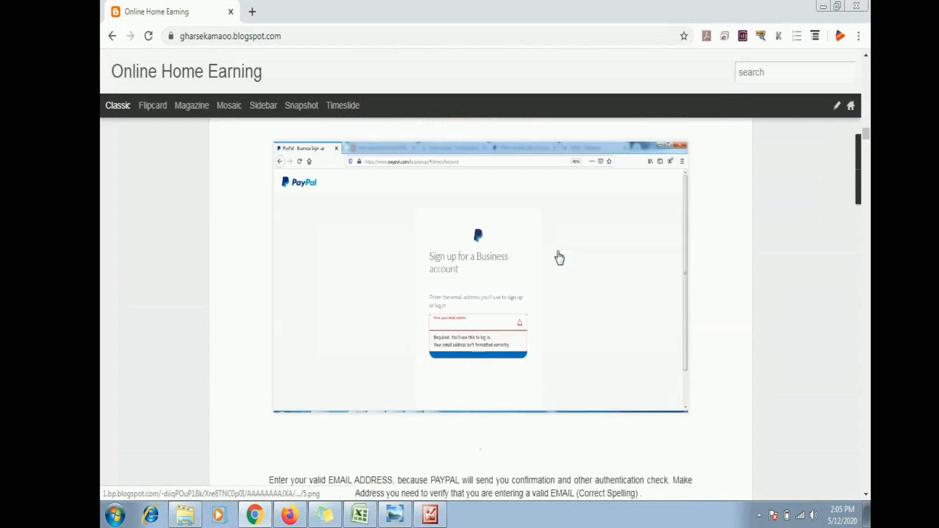
scroll(559, 256, down, 9)
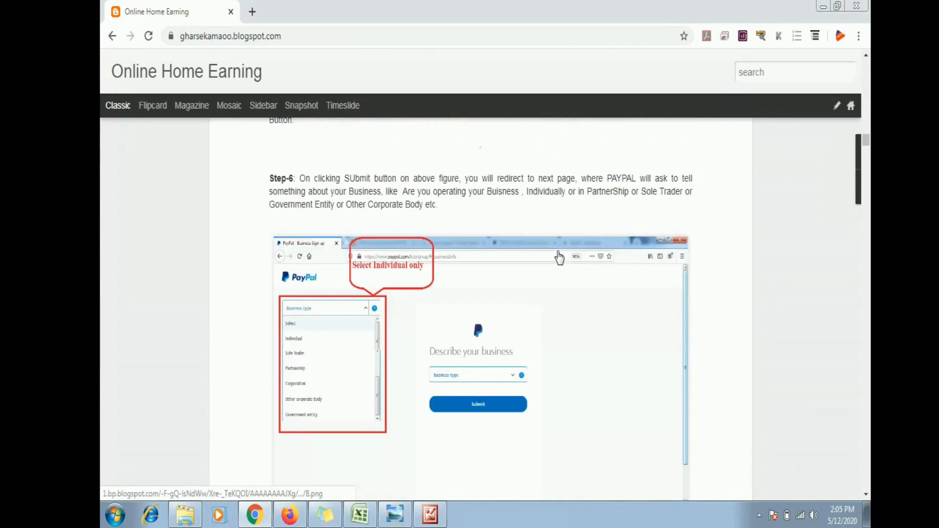
scroll(558, 252, down, 12)
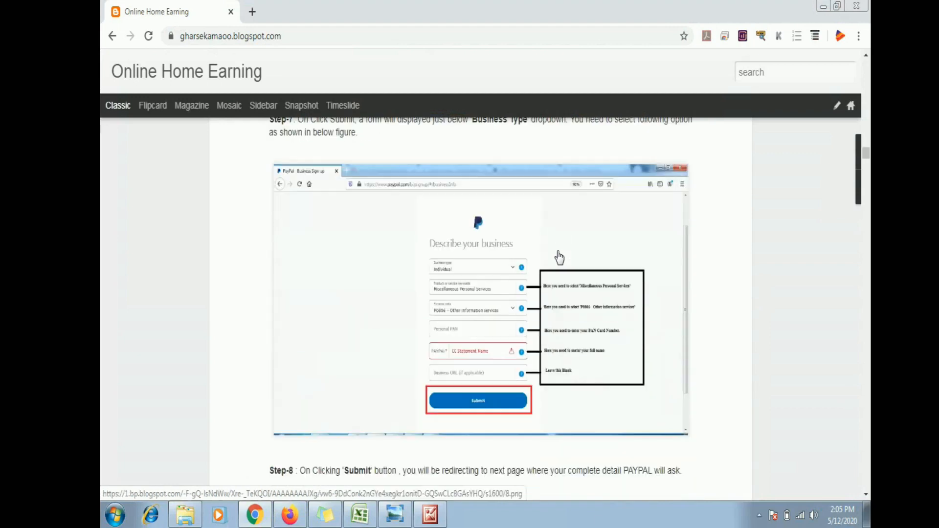
scroll(559, 256, down, 10)
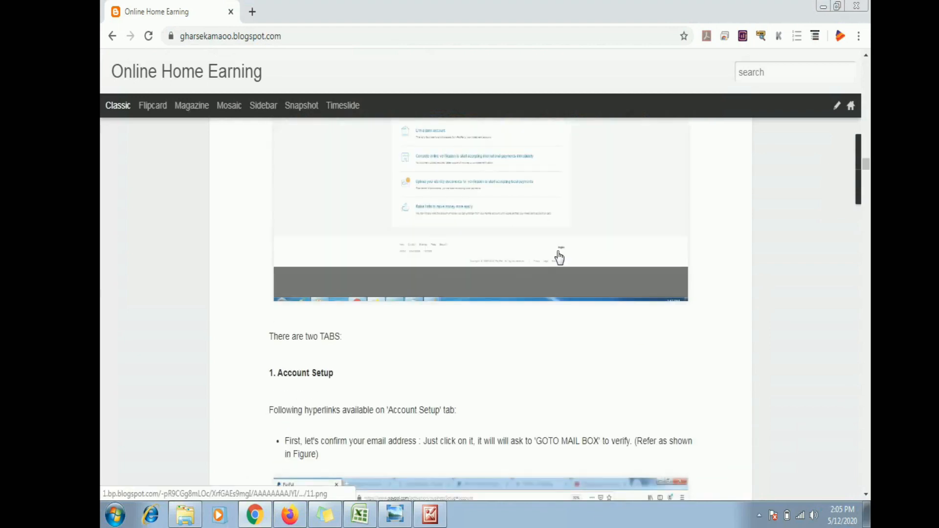
scroll(559, 257, down, 11)
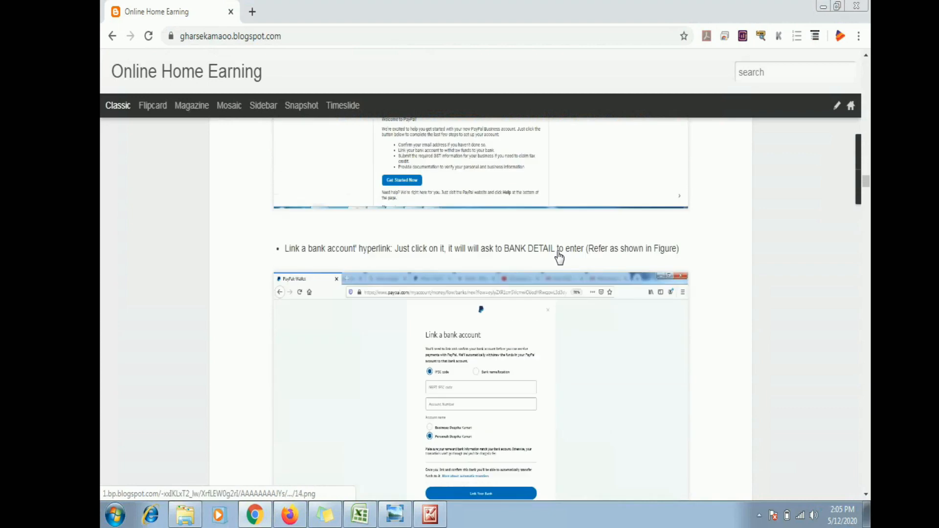
scroll(559, 257, down, 11)
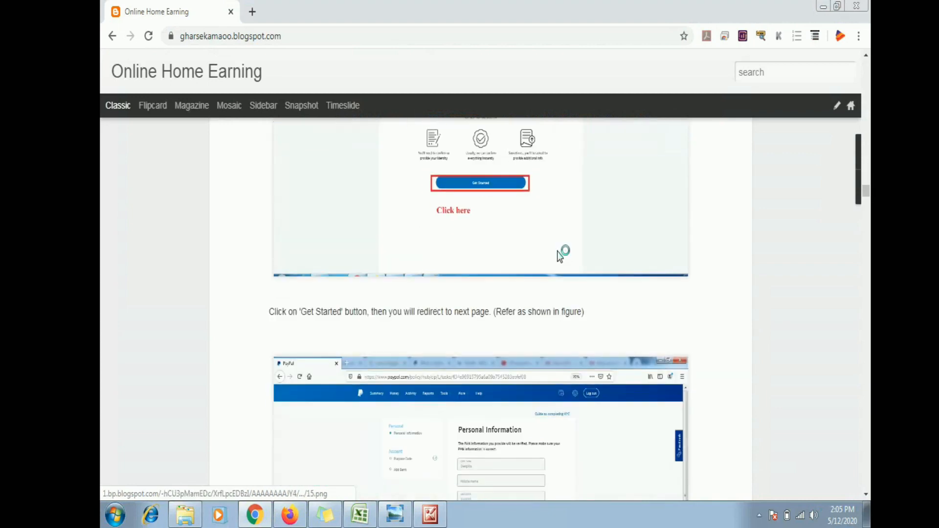
scroll(559, 256, down, 12)
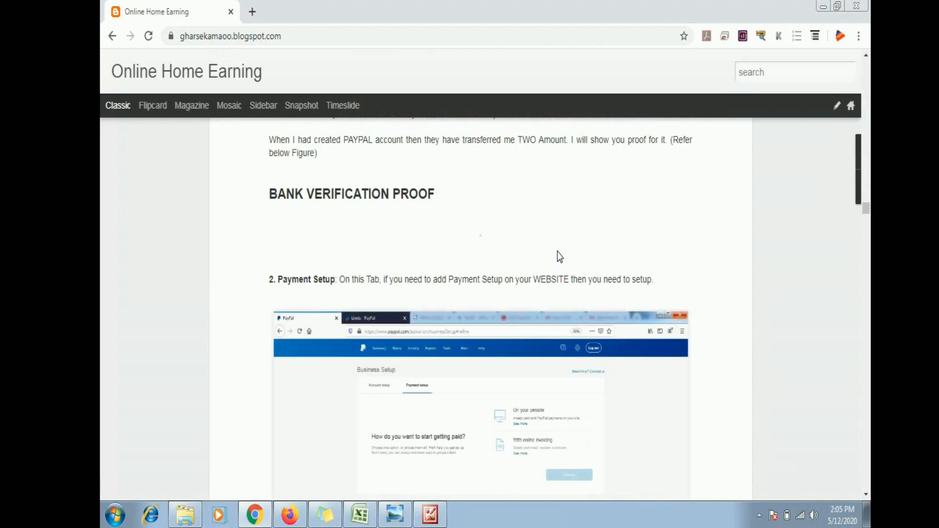
scroll(556, 252, down, 3)
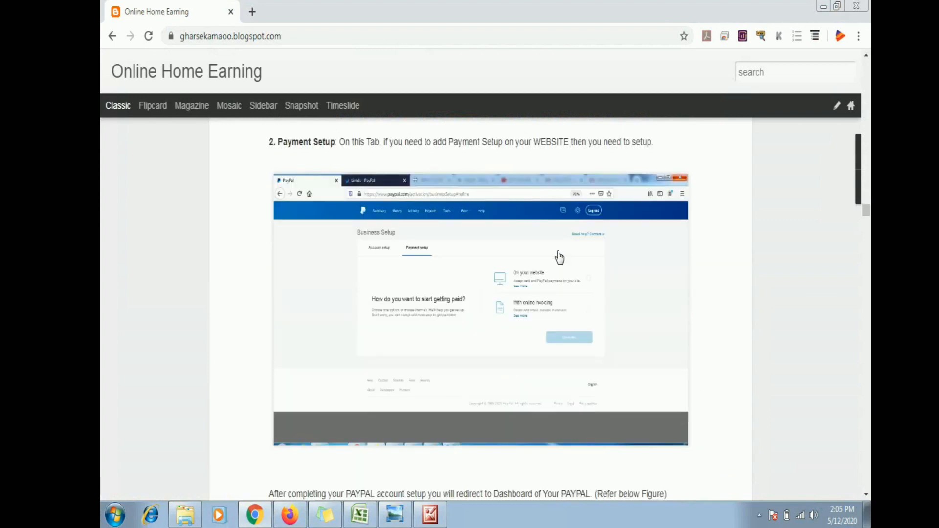
scroll(556, 252, up, 3)
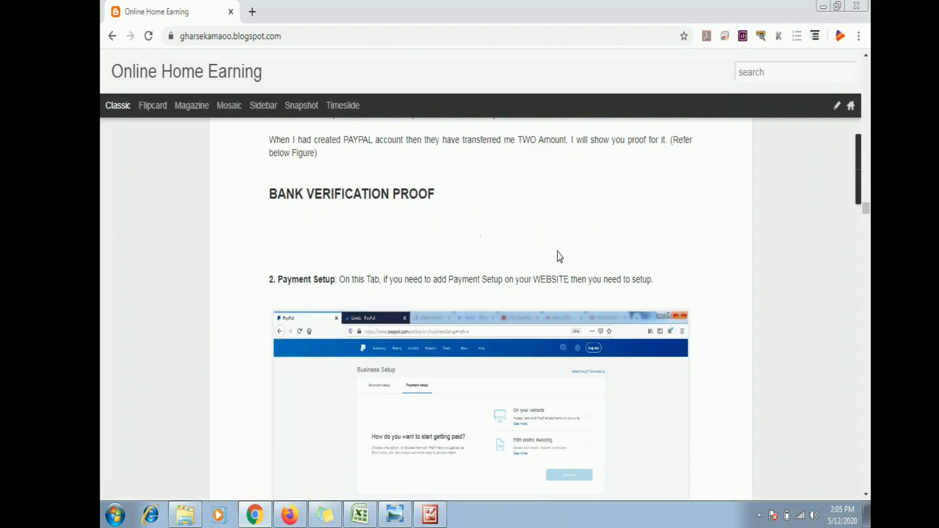
scroll(557, 251, up, 5)
scroll(556, 252, down, 9)
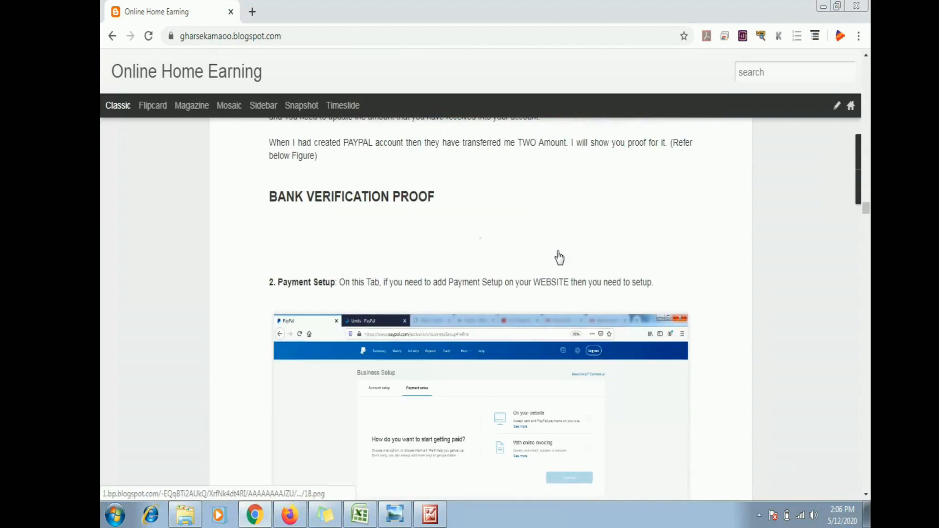
scroll(557, 251, down, 10)
scroll(557, 251, up, 15)
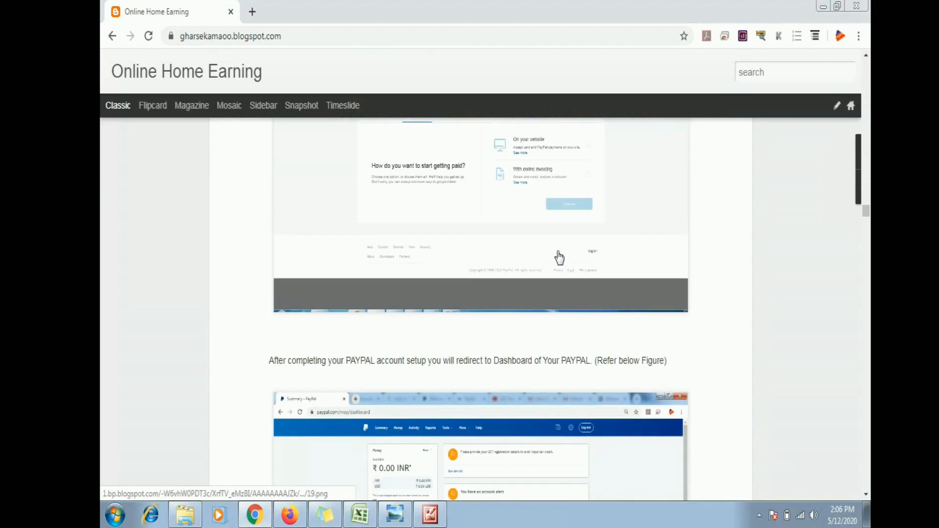
scroll(558, 252, up, 4)
scroll(558, 252, down, 3)
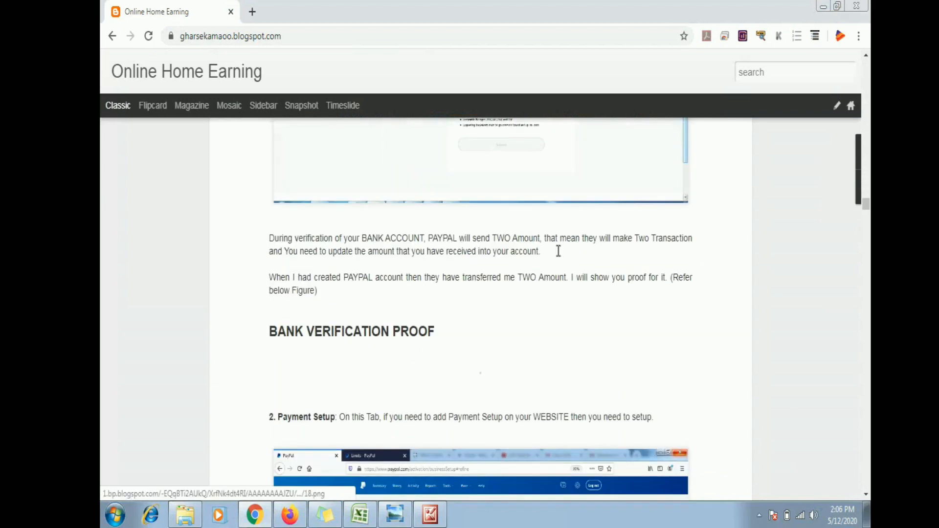
Reload the blog page and scroll down to the HDFC bank verification proof screenshot
key(ctrl+l)
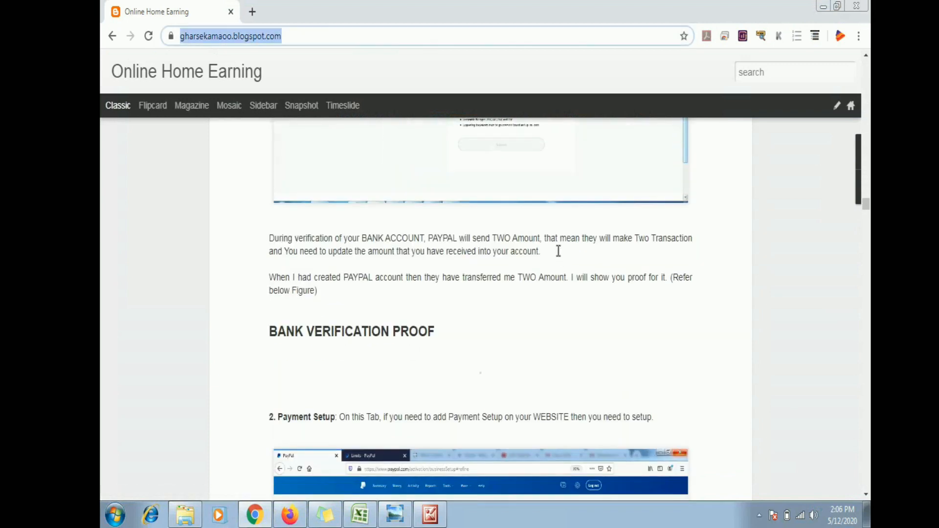
key(Return)
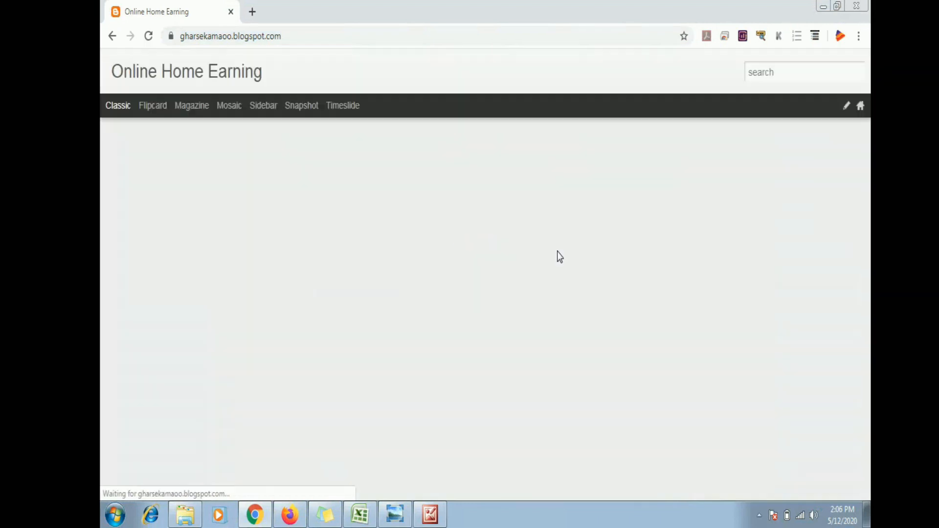
scroll(558, 254, down, 20)
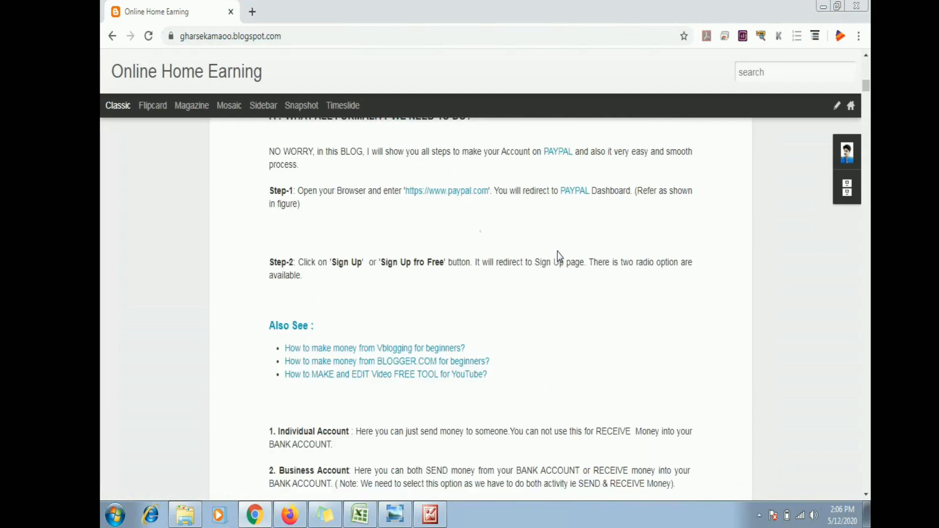
scroll(559, 258, down, 20)
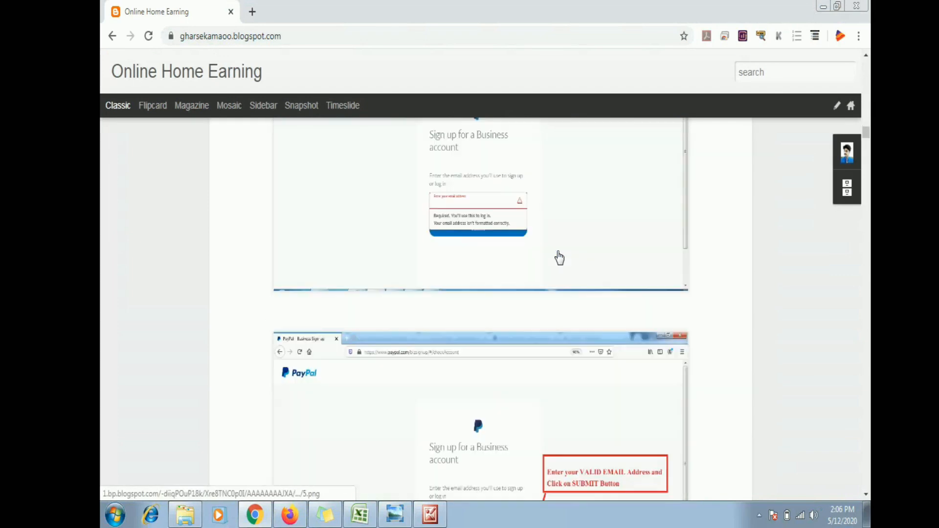
scroll(559, 257, down, 20)
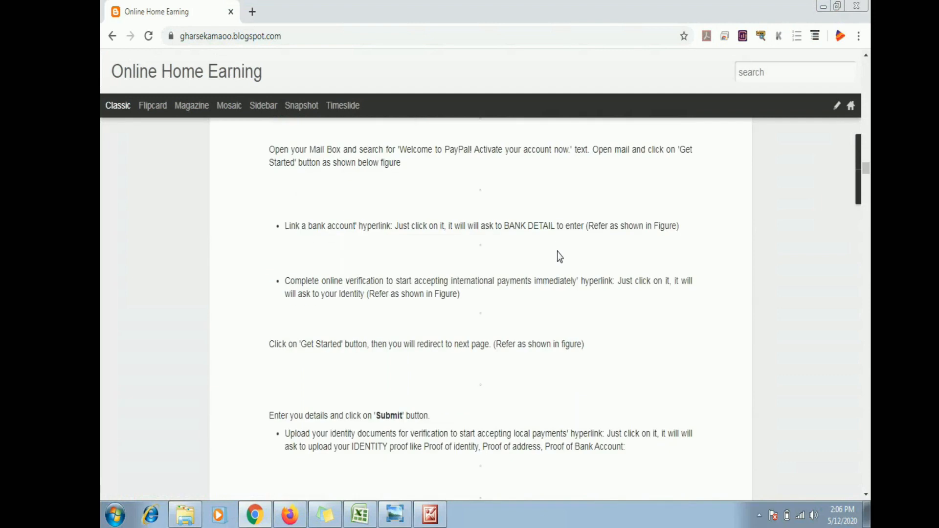
scroll(559, 256, down, 20)
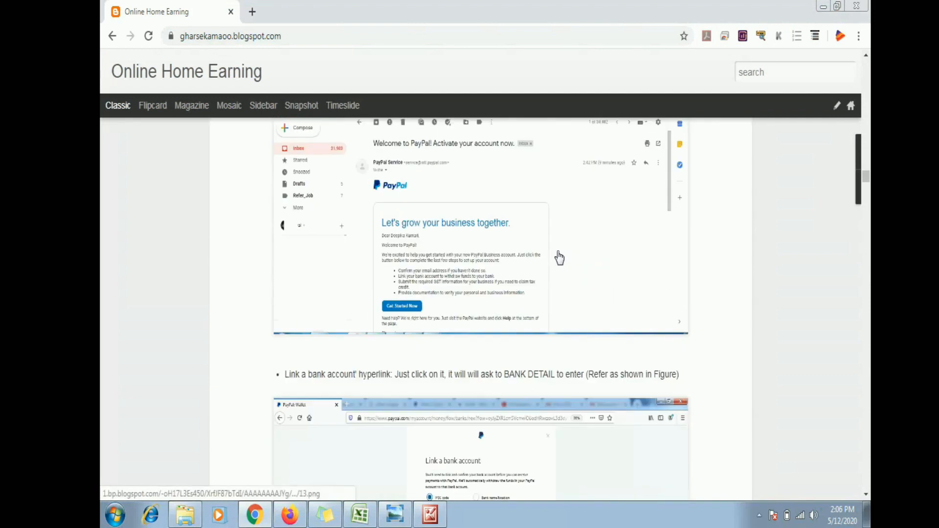
scroll(559, 257, down, 20)
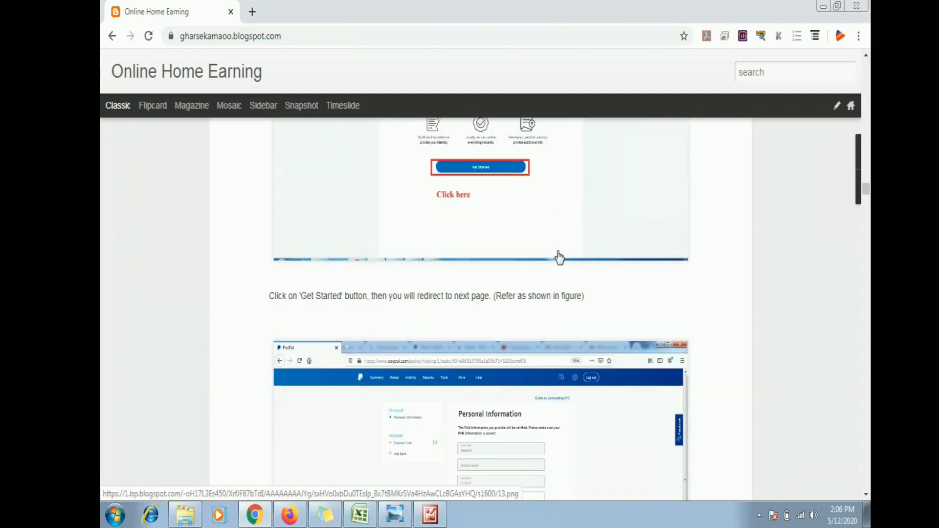
scroll(559, 256, down, 10)
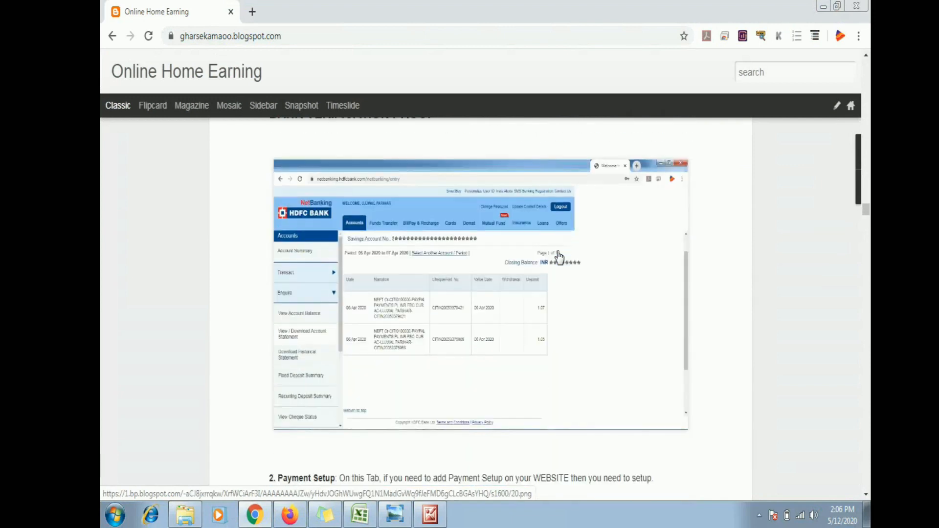
View the HDFC statement with the 1.07 and 1.05 deposits full size, then show the PayPal banner image
click(559, 256)
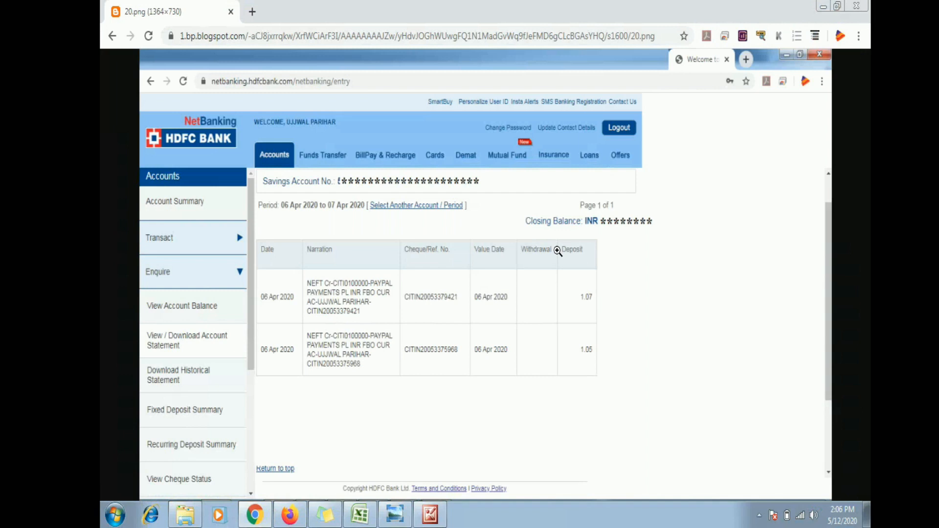
click(557, 251)
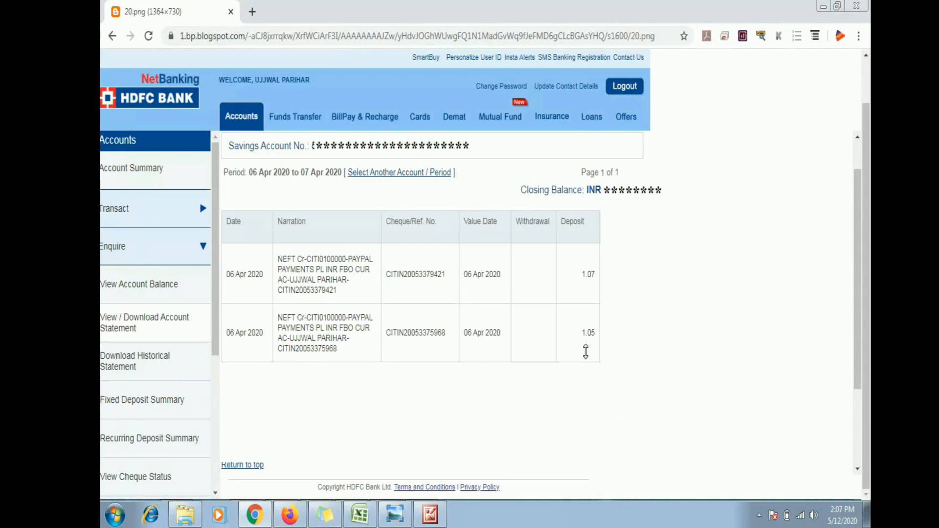
key(alt+Tab)
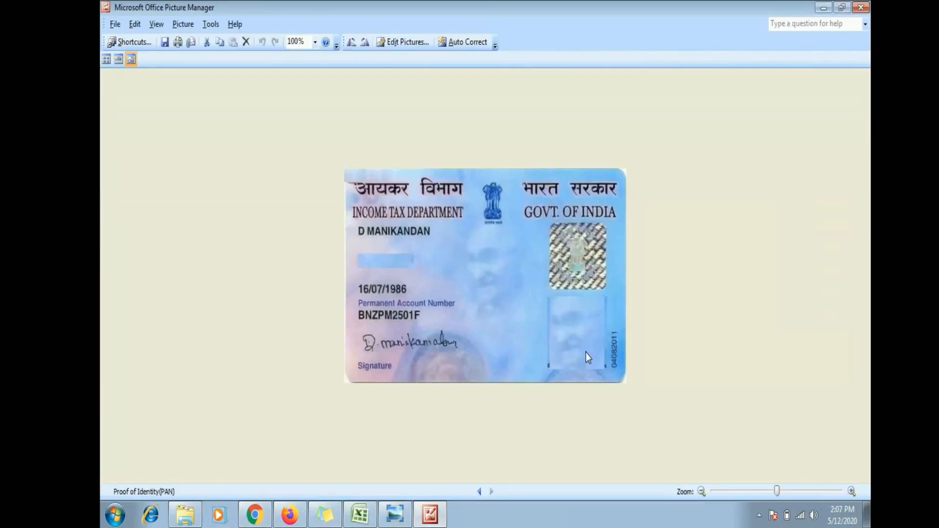
key(alt+Tab)
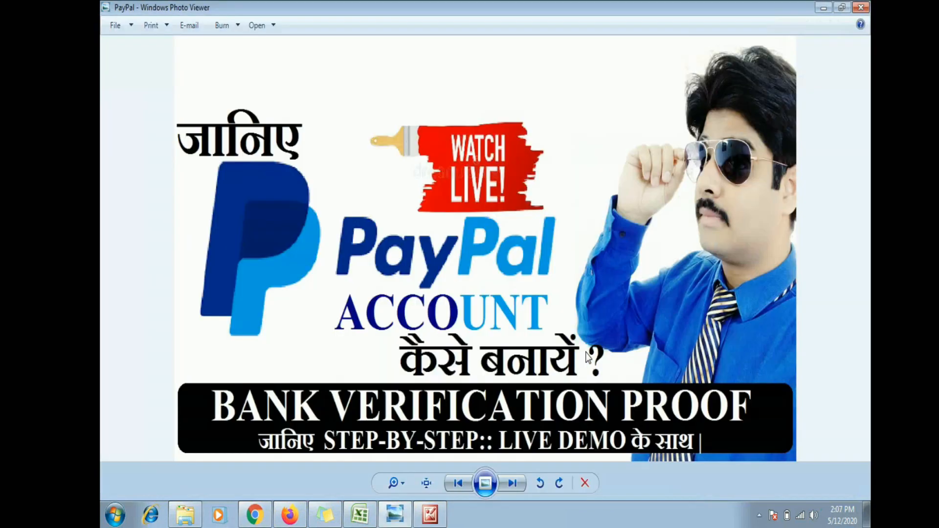